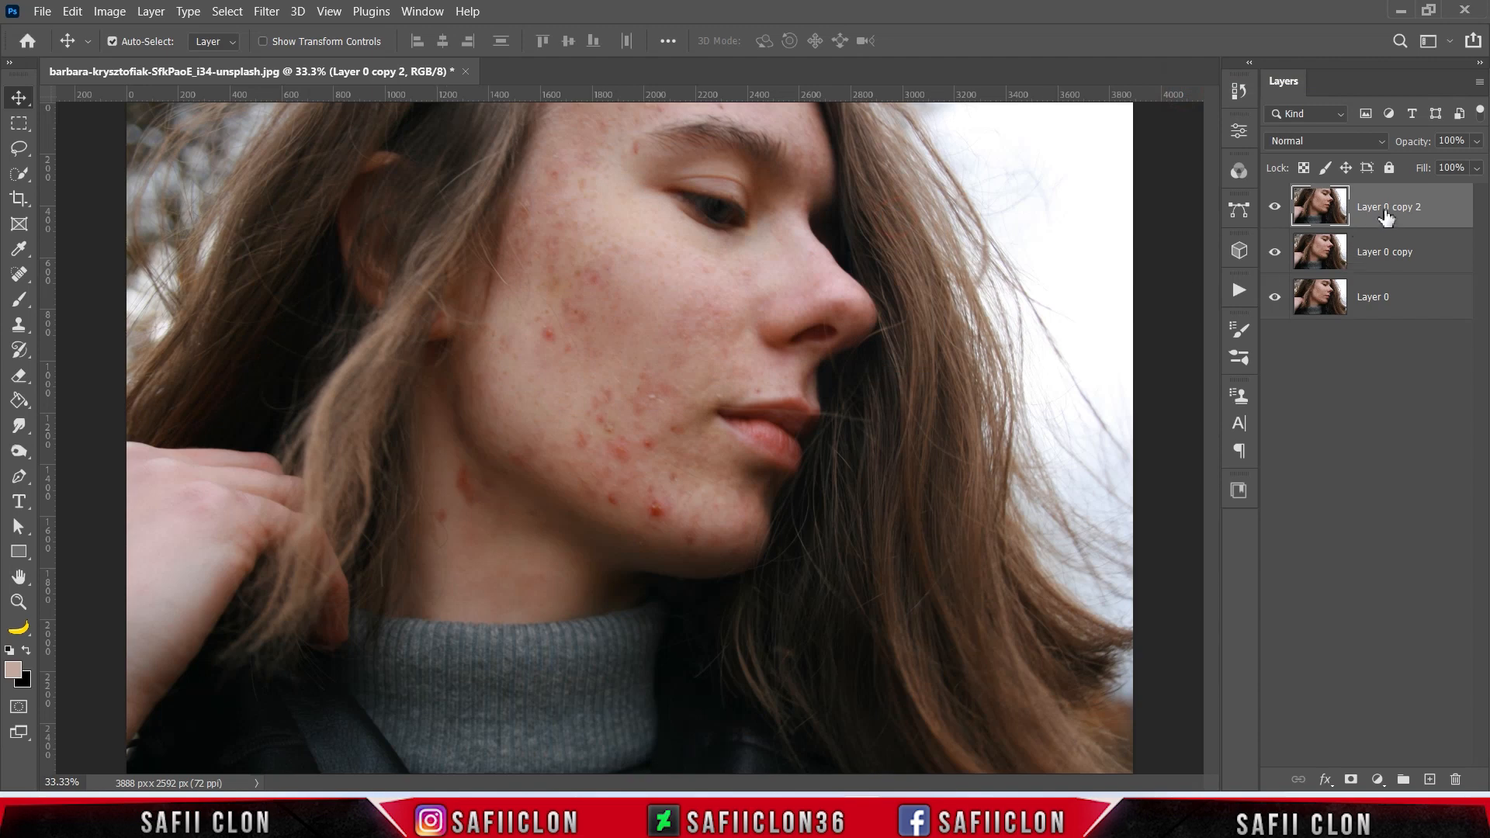
Rename the top layer copy to TEXTURE and the middle layer copy to BLUR
double_click(1386, 207)
text(TEXTURE)
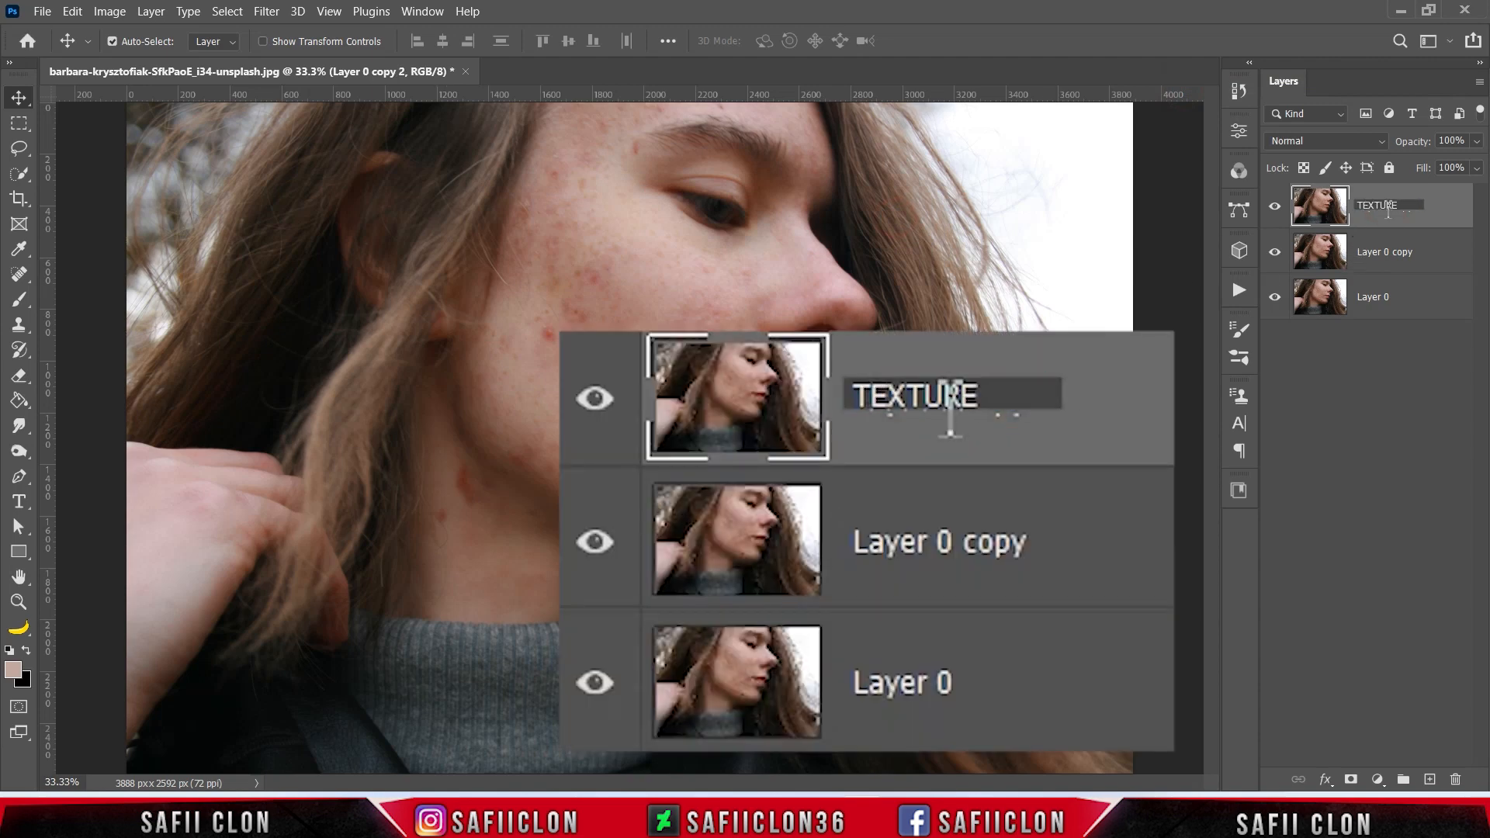
click(1436, 208)
click(1392, 256)
double_click(1389, 255)
text(BLUR)
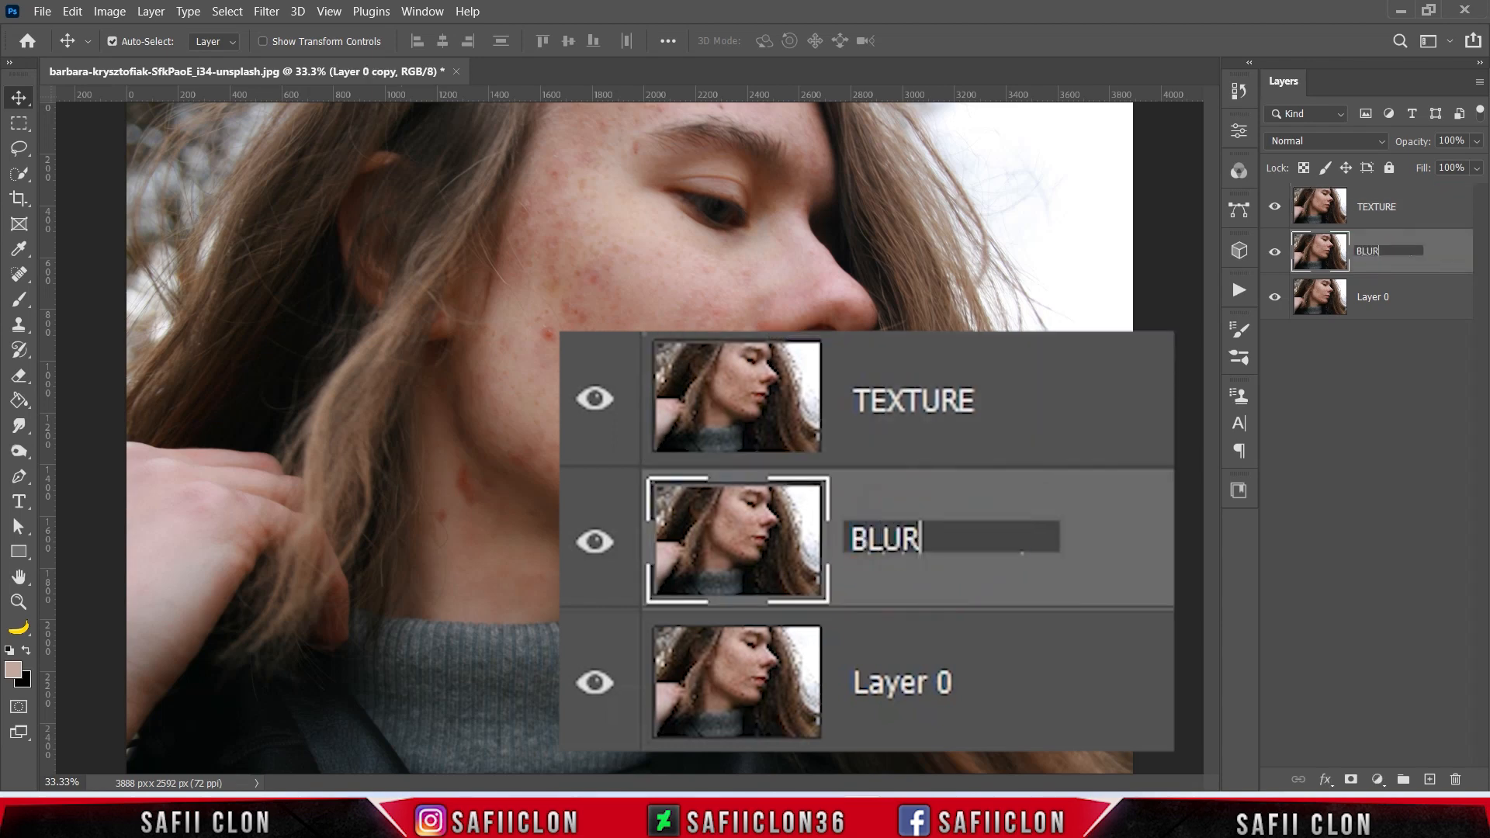
click(1430, 258)
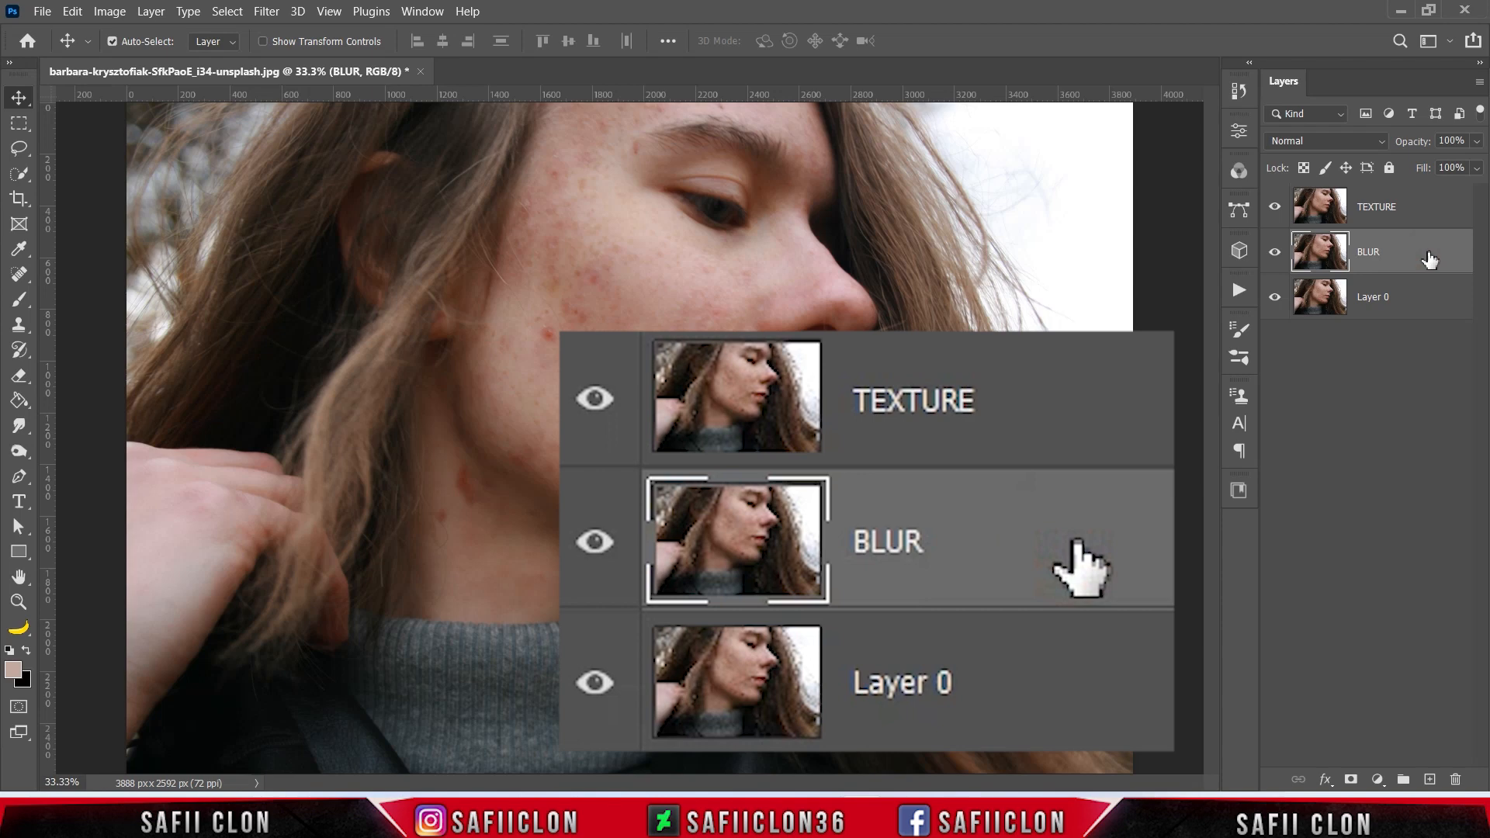
Rename the bottom layer, Layer 0, to ORIGINAL
click(1372, 301)
double_click(1370, 297)
text(O)
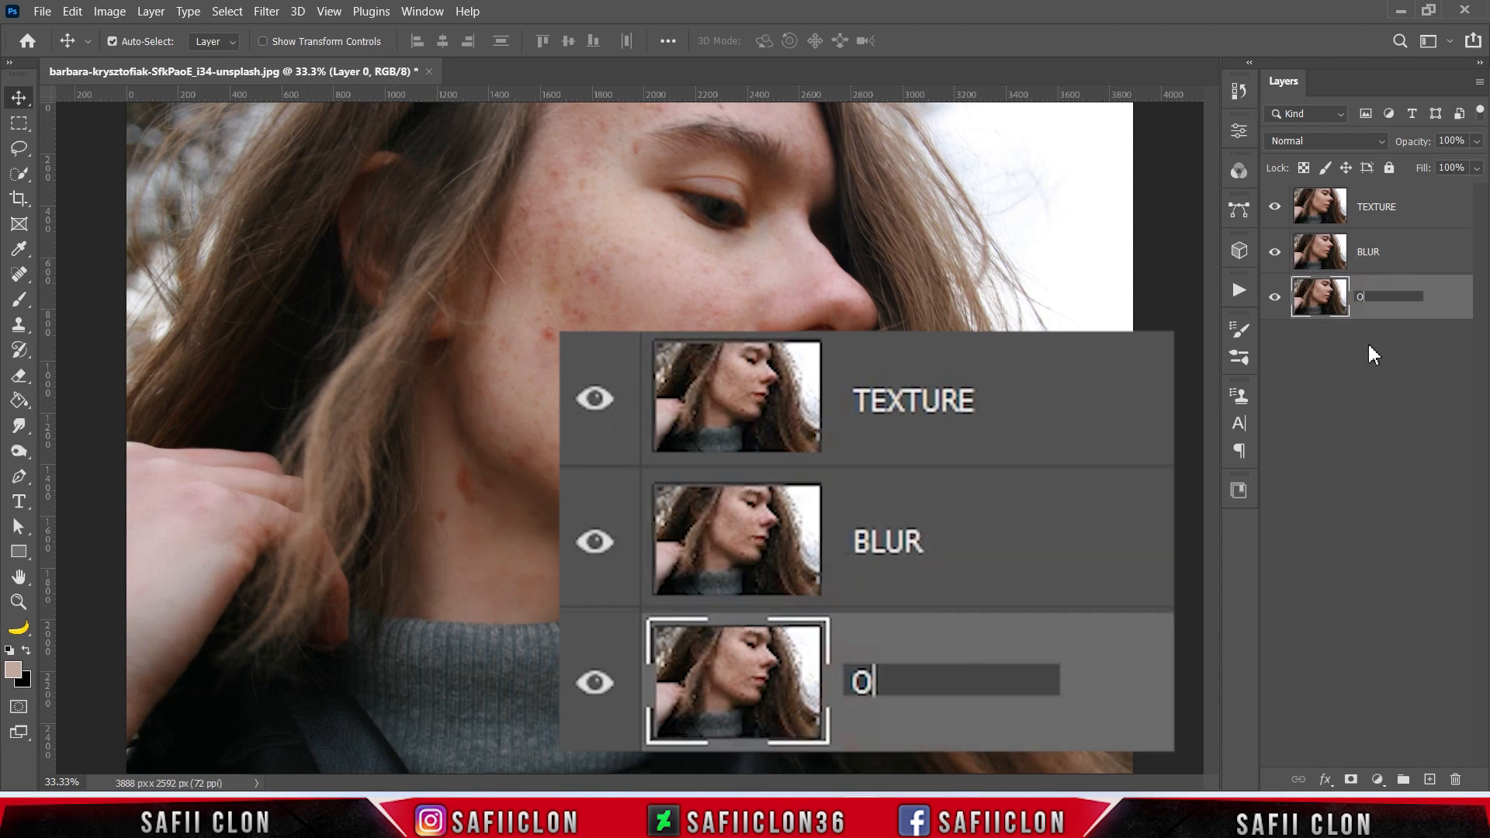
text(RIGINAL)
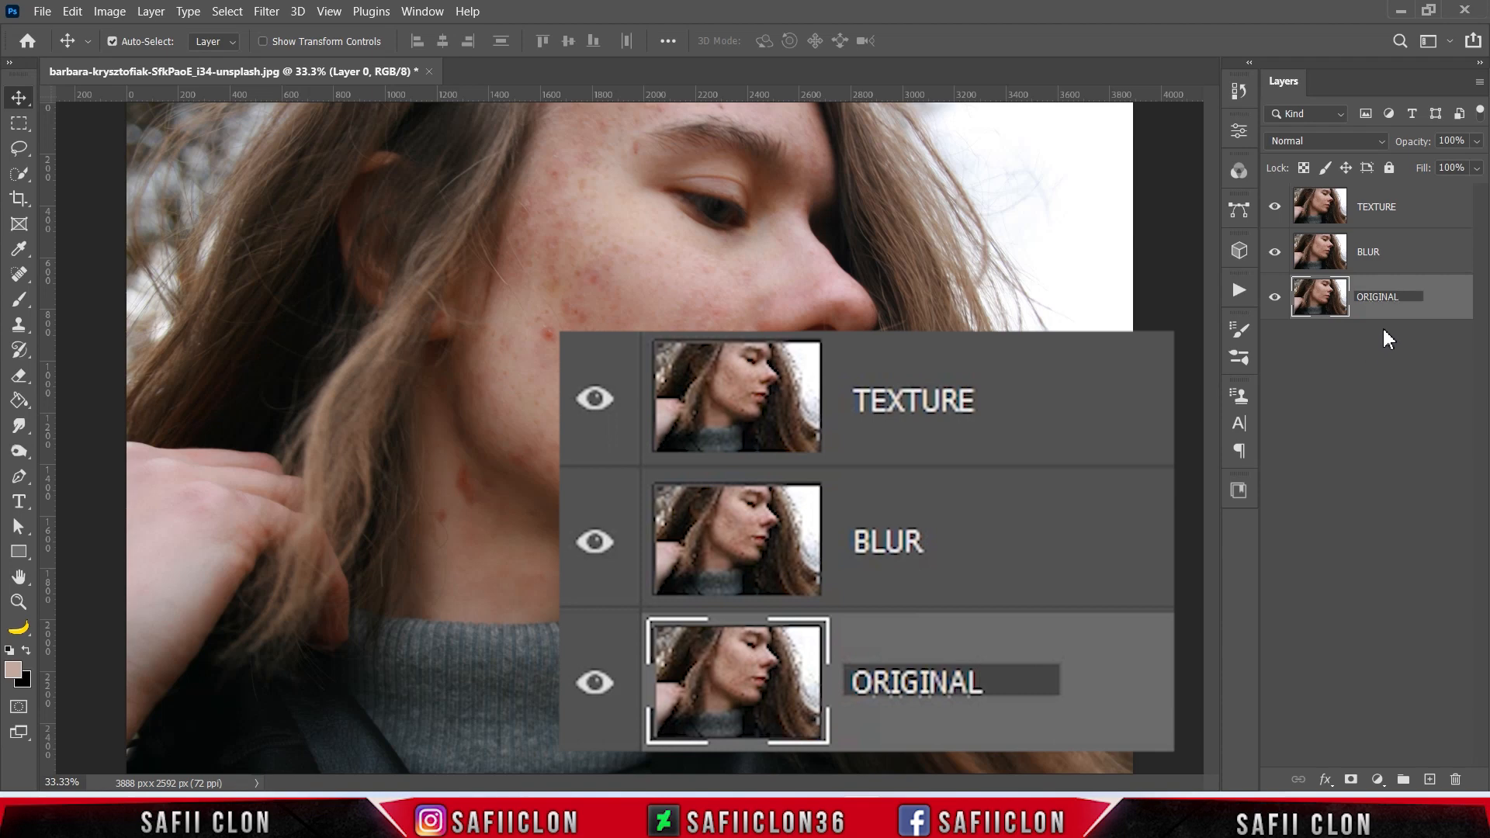
click(1439, 302)
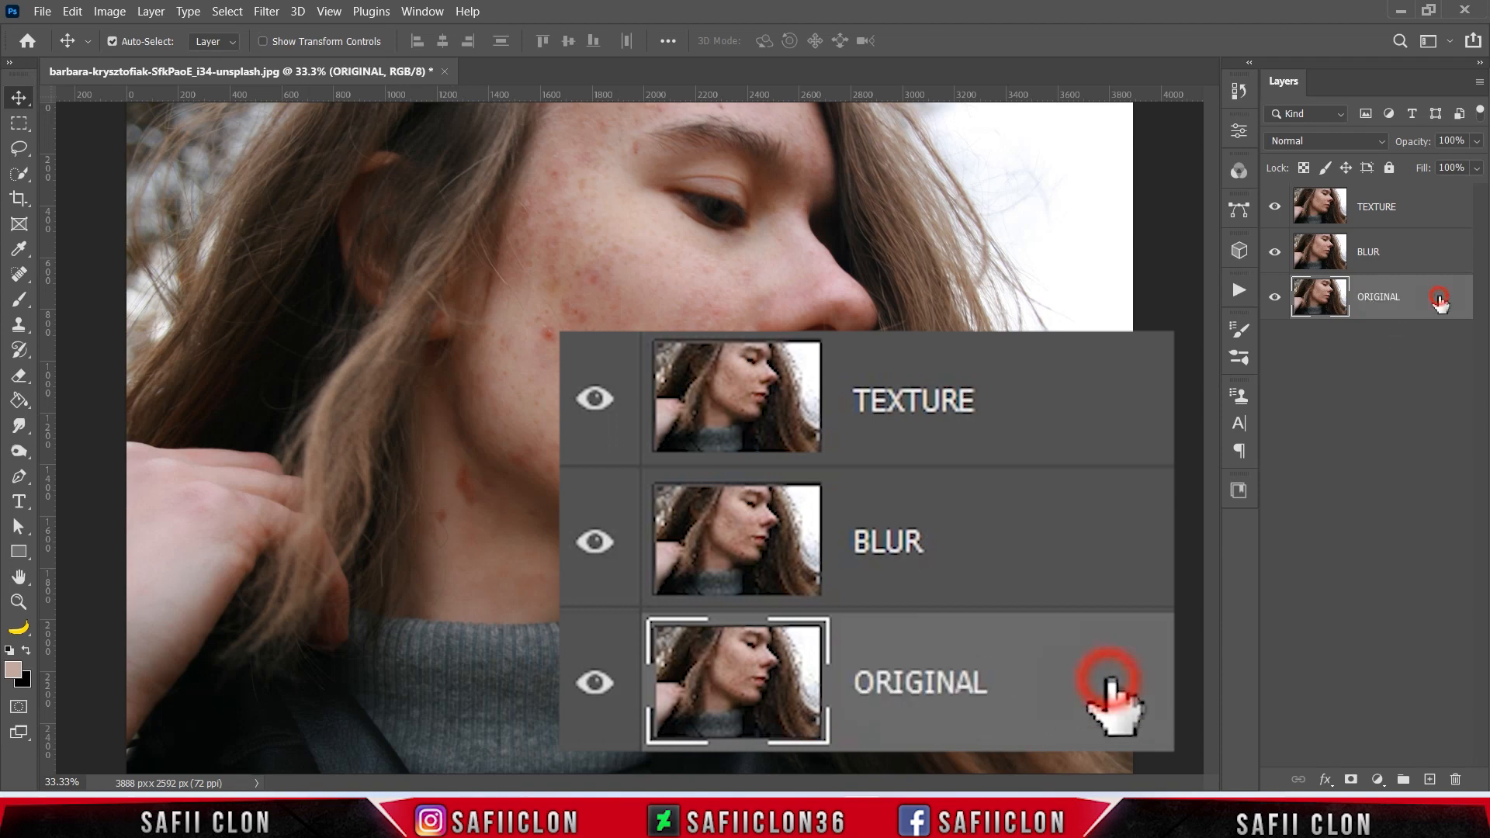
Hide the TEXTURE layer and make the BLUR layer active
click(1410, 252)
click(1274, 207)
click(1408, 254)
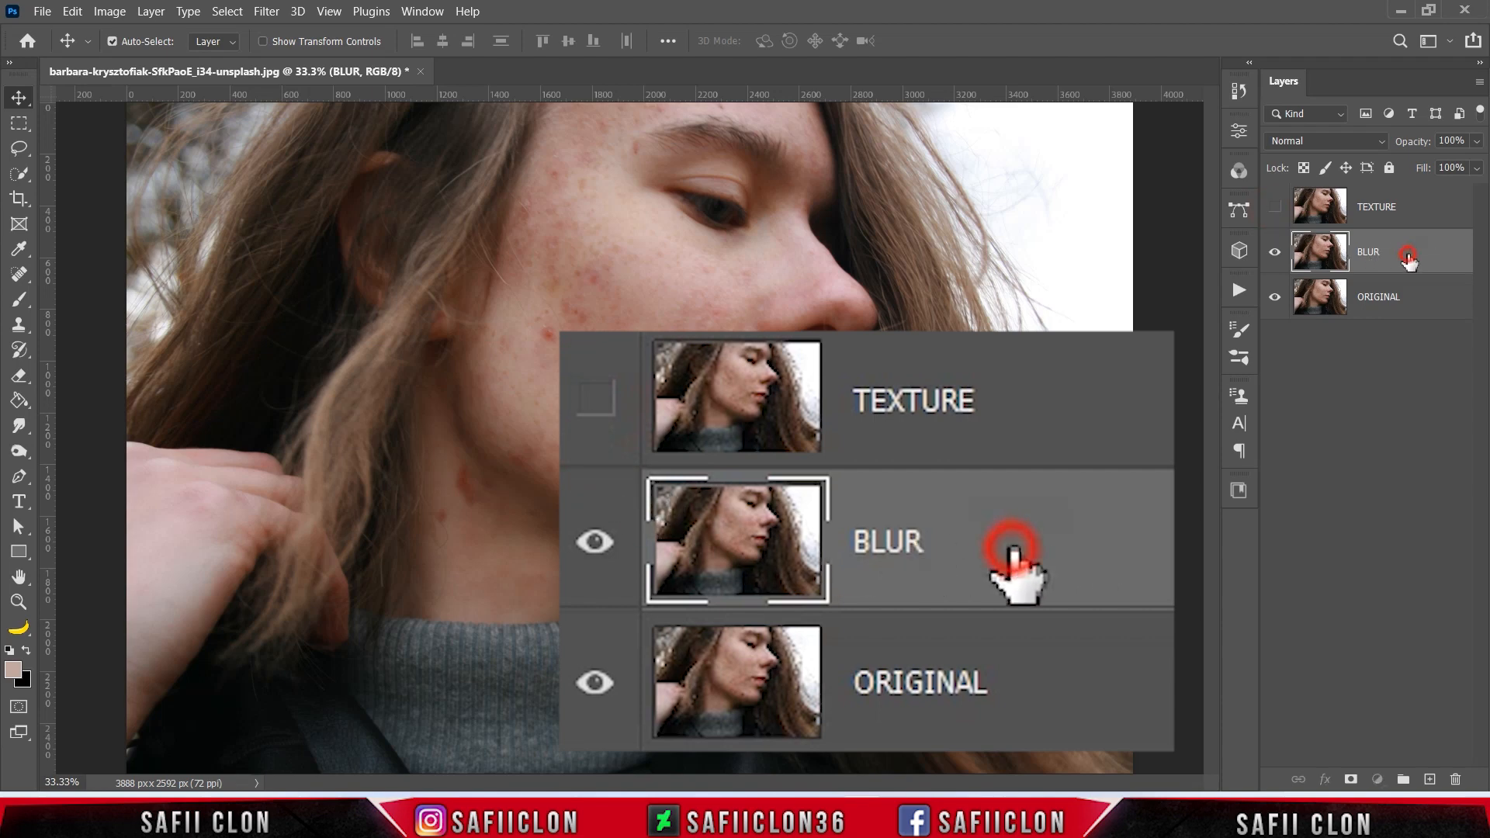
Apply the Dust & Scratches filter to the BLUR layer with a radius of 34 pixels and a threshold of 0 levels
click(266, 12)
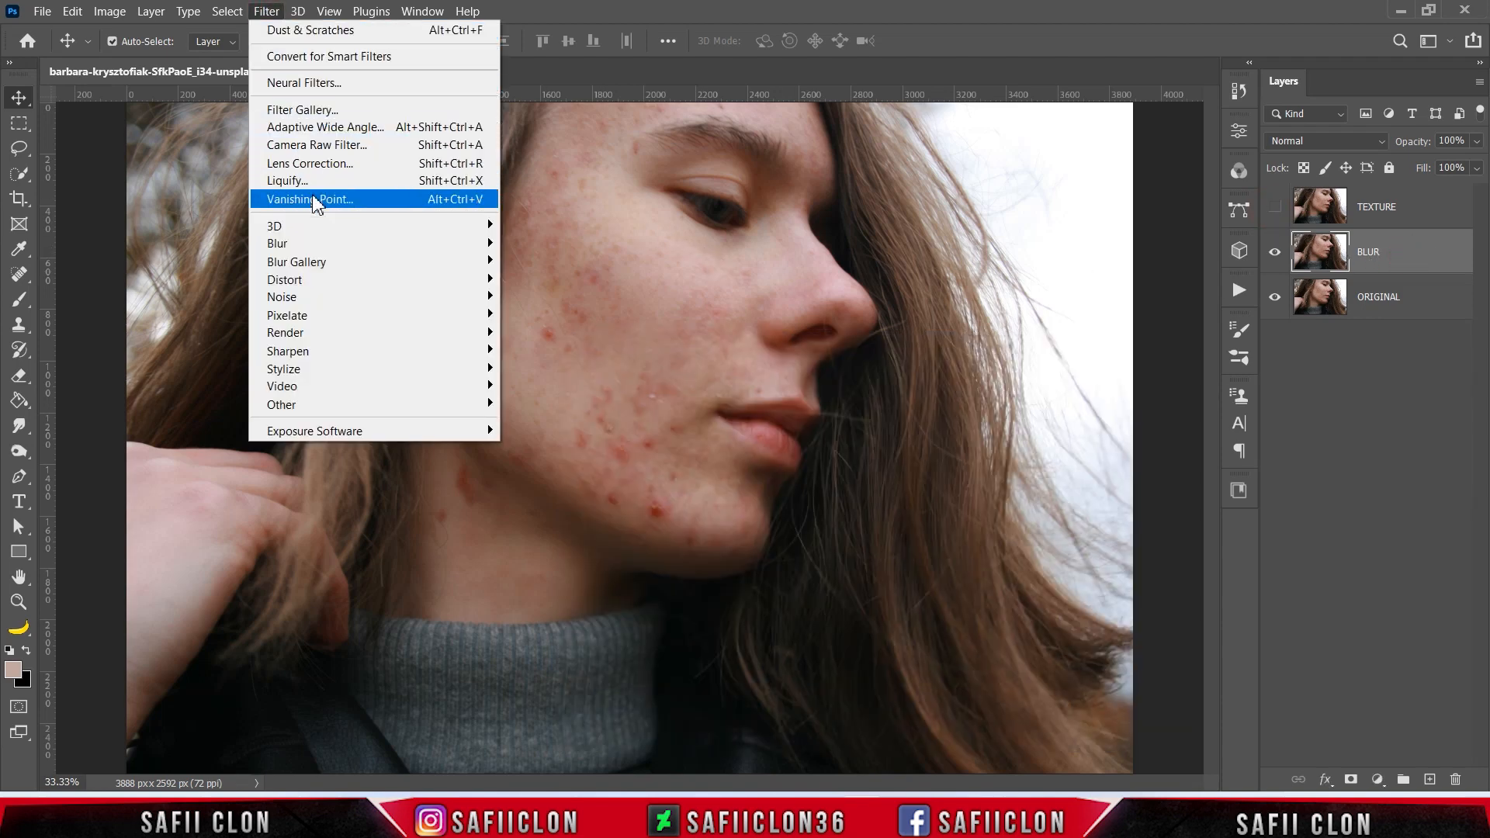
mouse_move(417, 298)
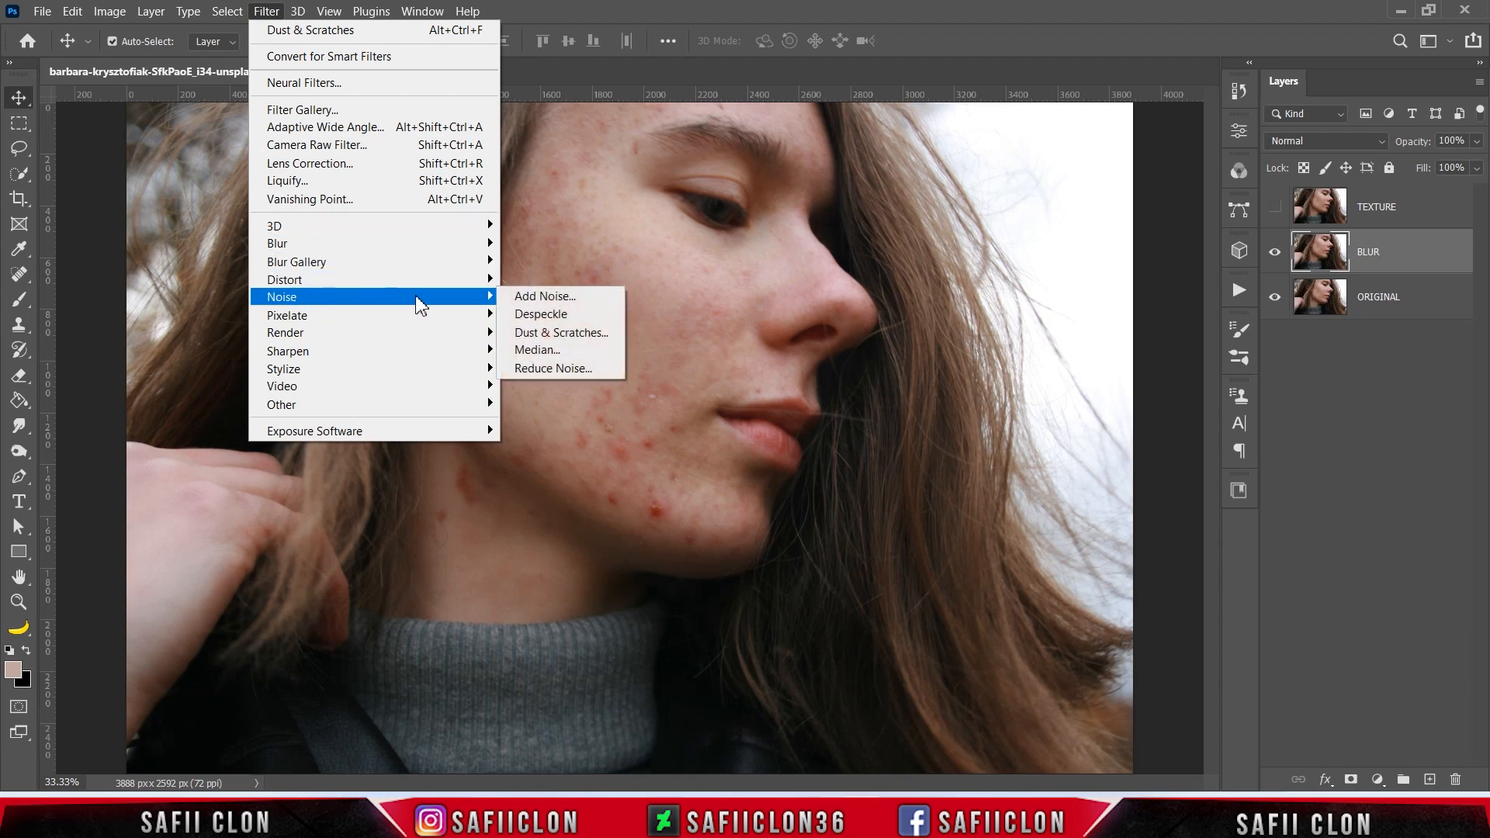
click(575, 336)
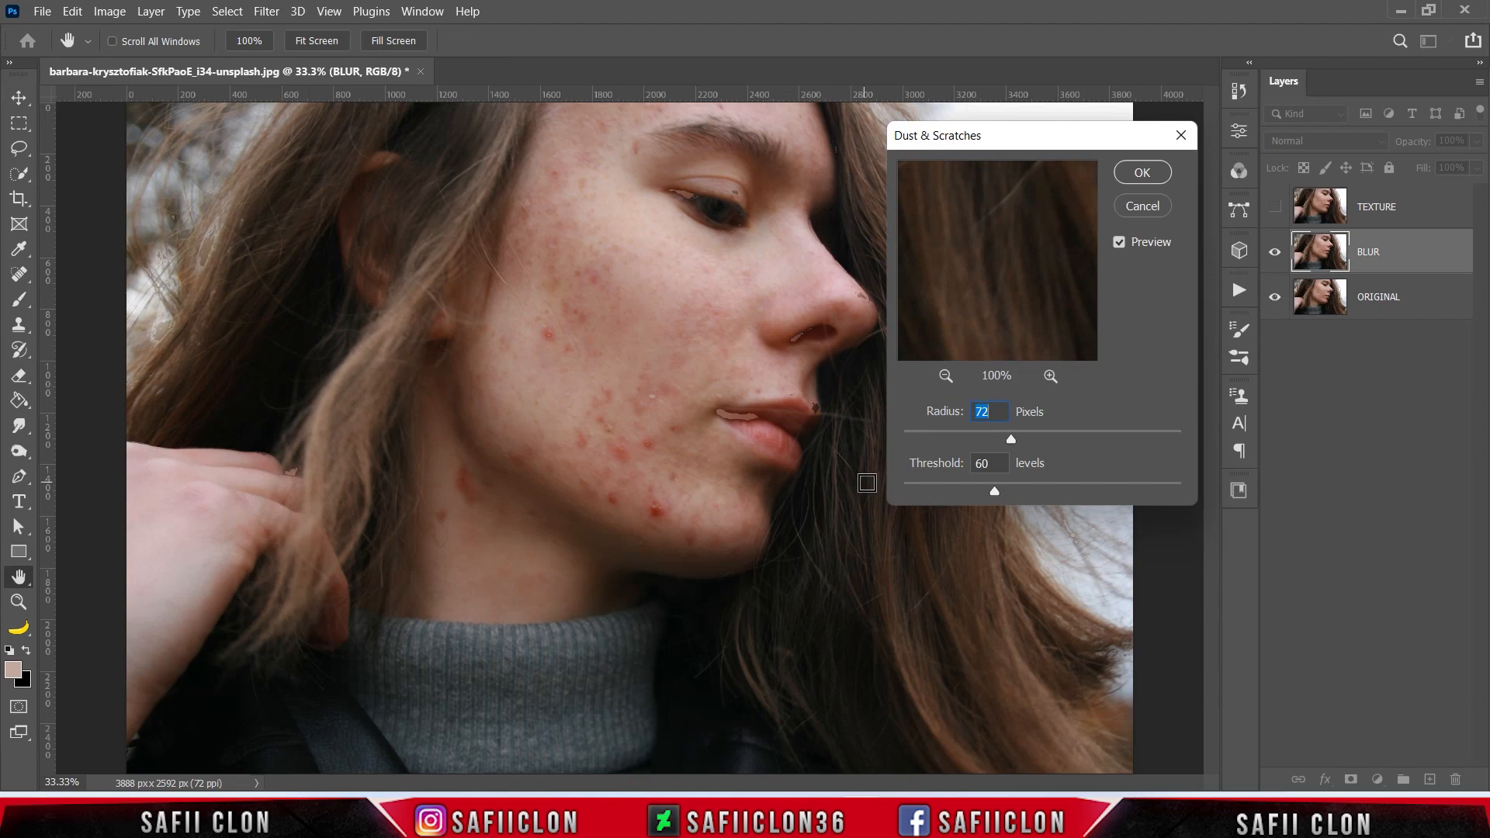
drag(995, 492, 895, 491)
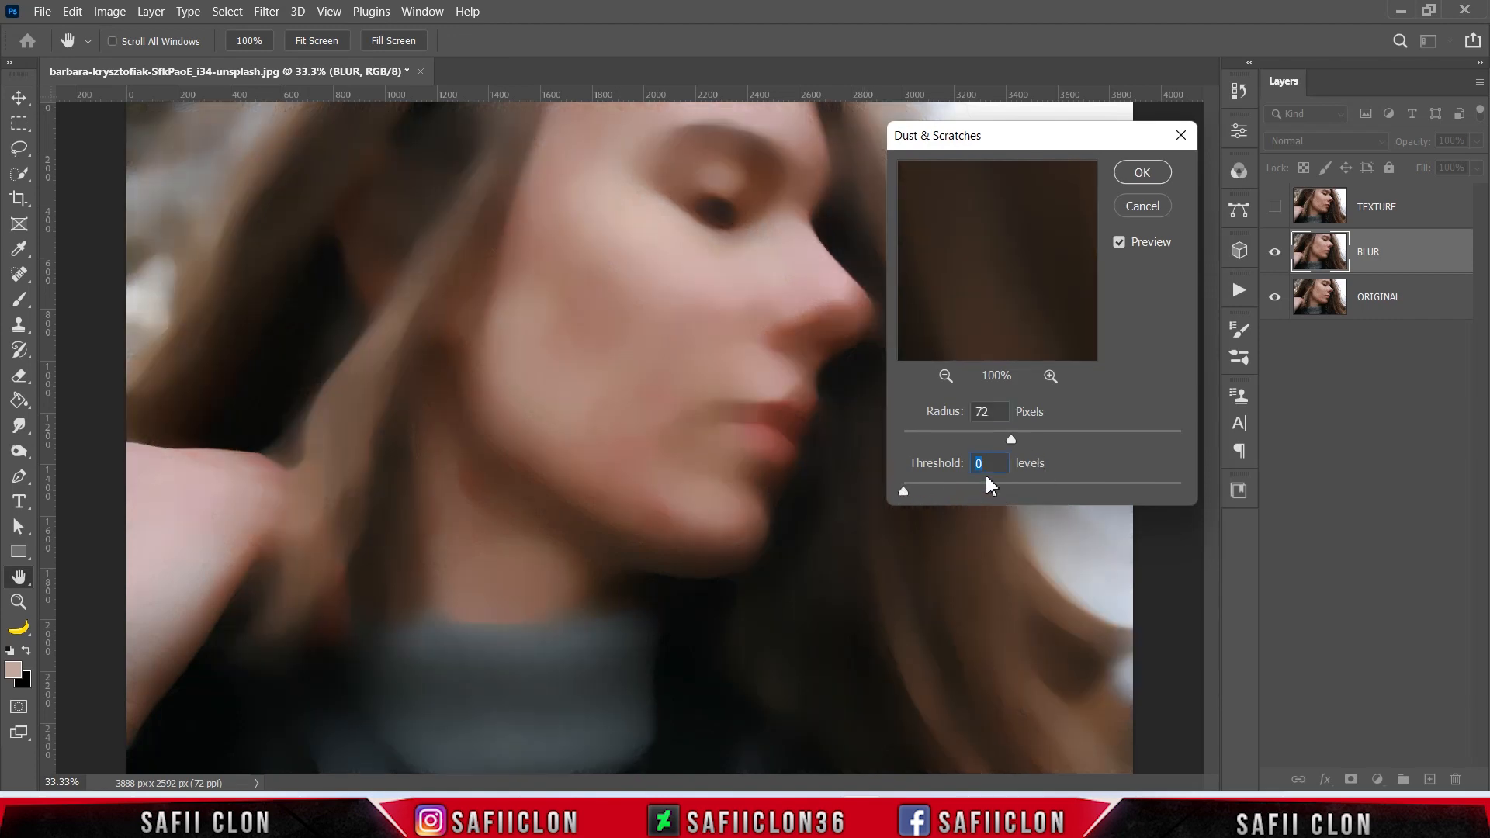
click(946, 441)
mouse_move(948, 439)
mouse_down()
mouse_move(911, 441)
mouse_move(938, 439)
mouse_up()
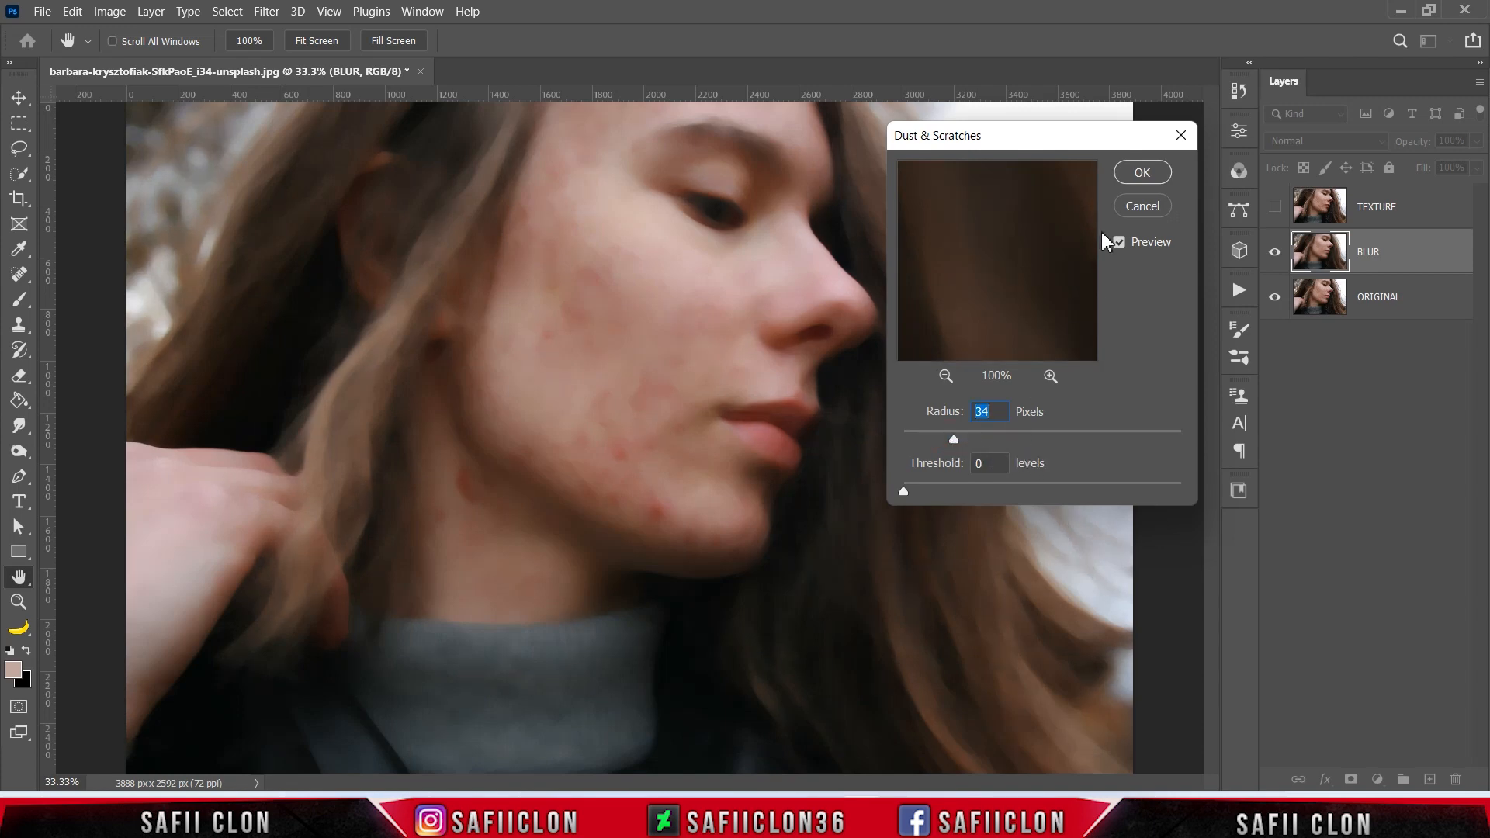
click(1137, 173)
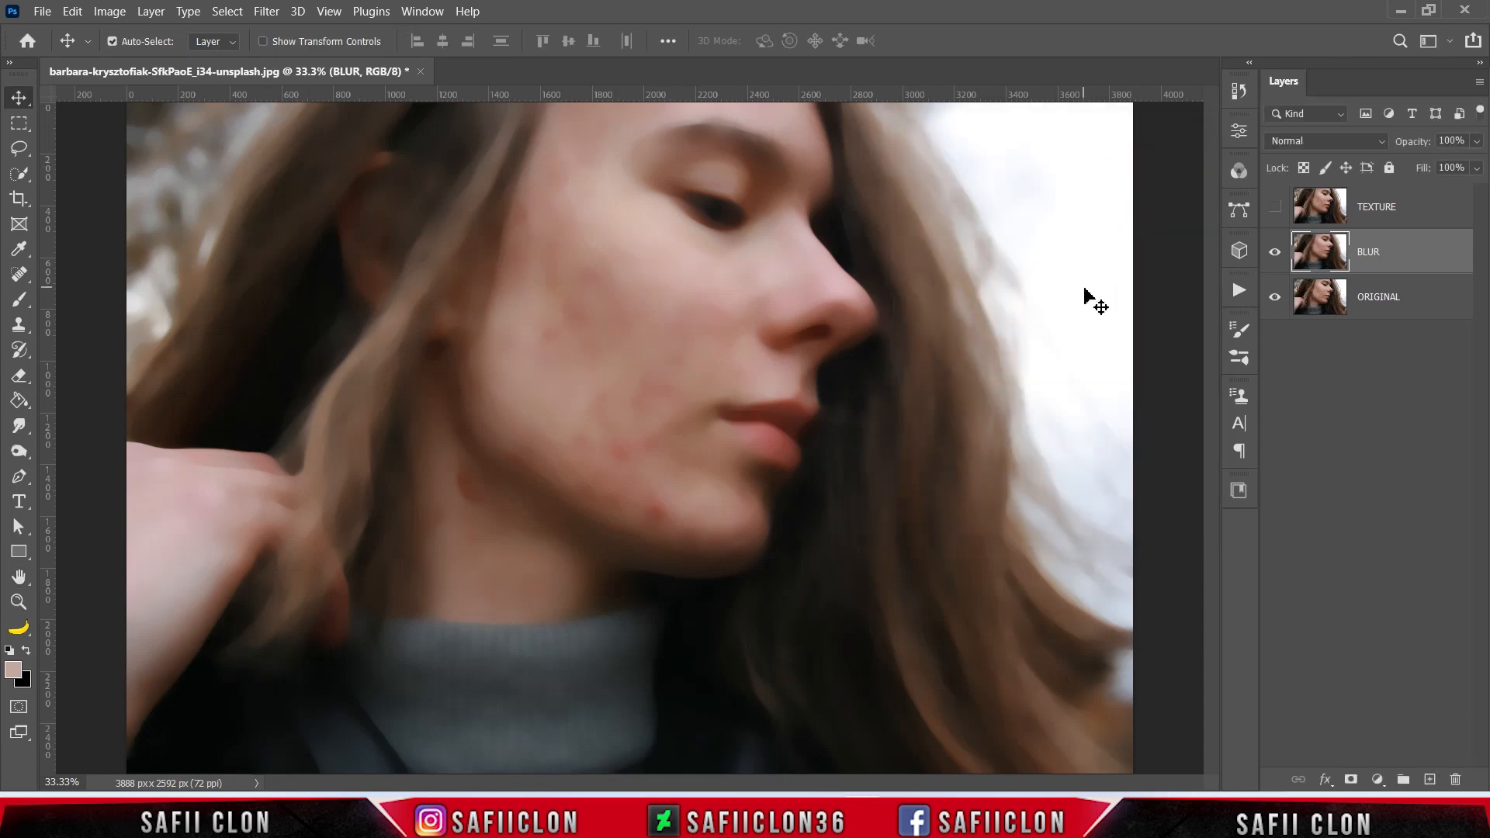
Show the TEXTURE layer and run Apply Image on it with BLUR as source layer, Subtract blending, 100% opacity, scale 2 and offset 120
click(1409, 215)
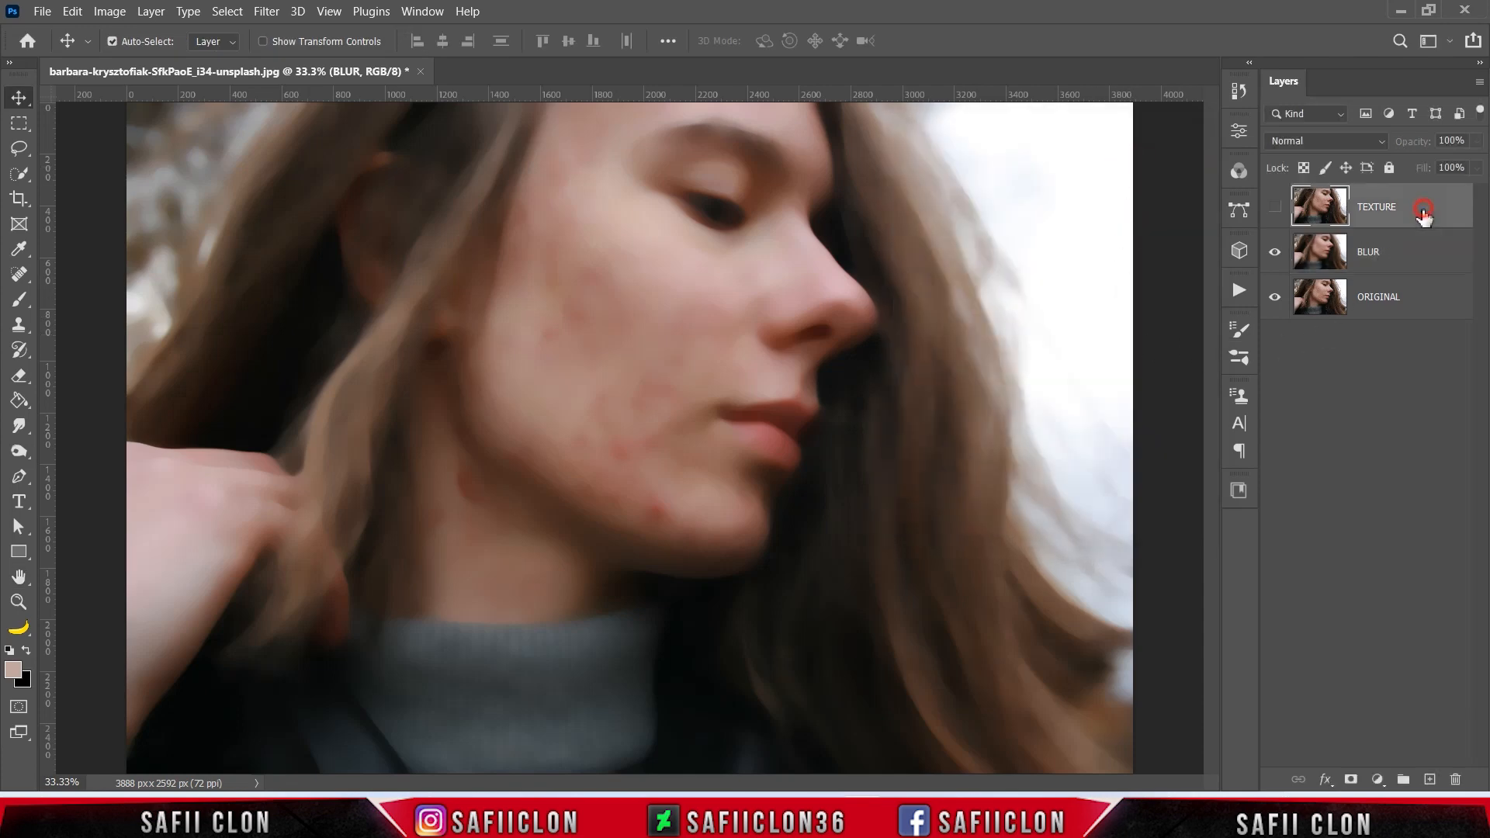
click(1273, 208)
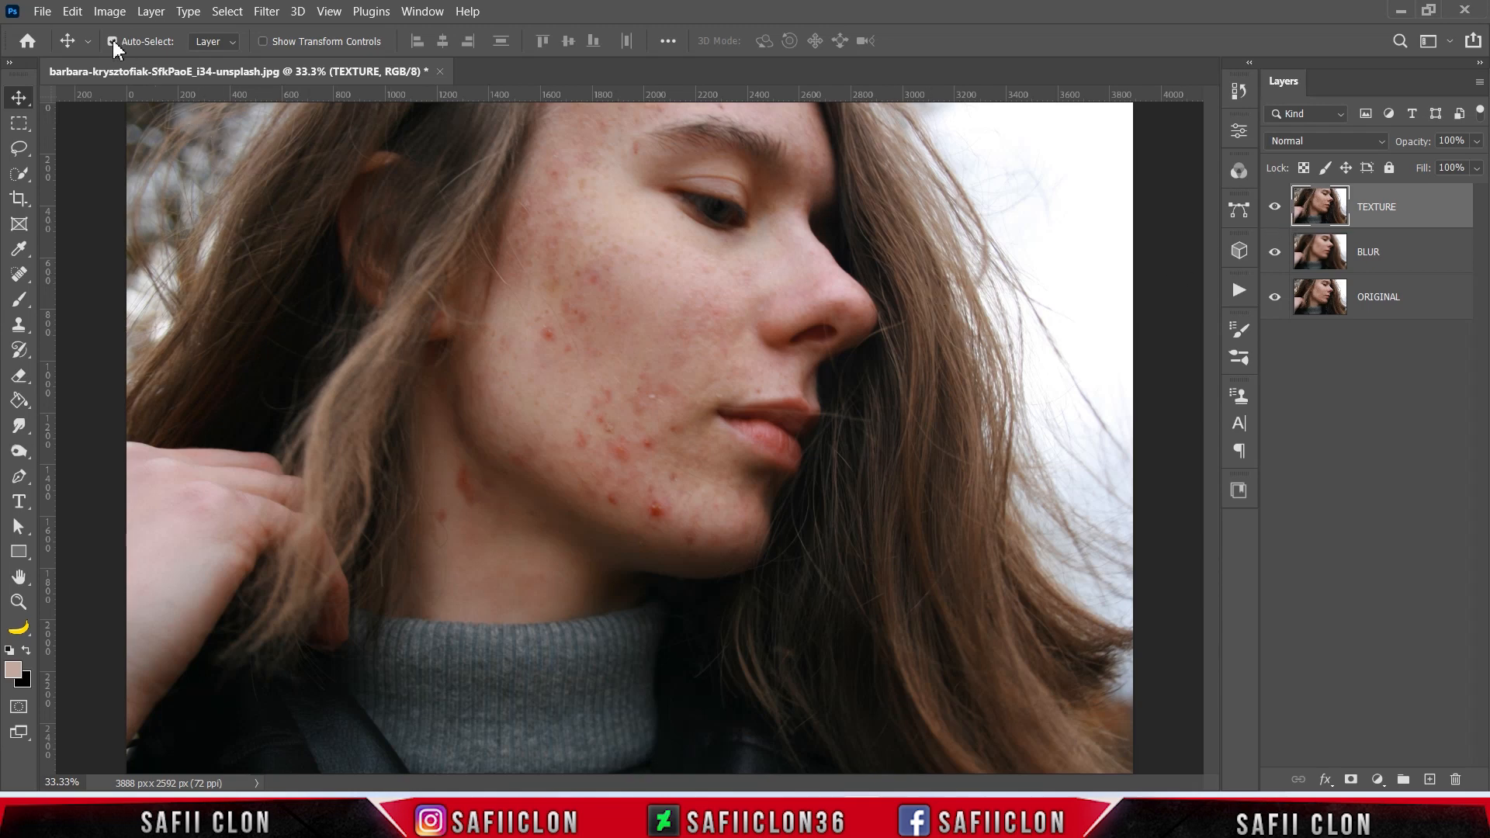
click(109, 11)
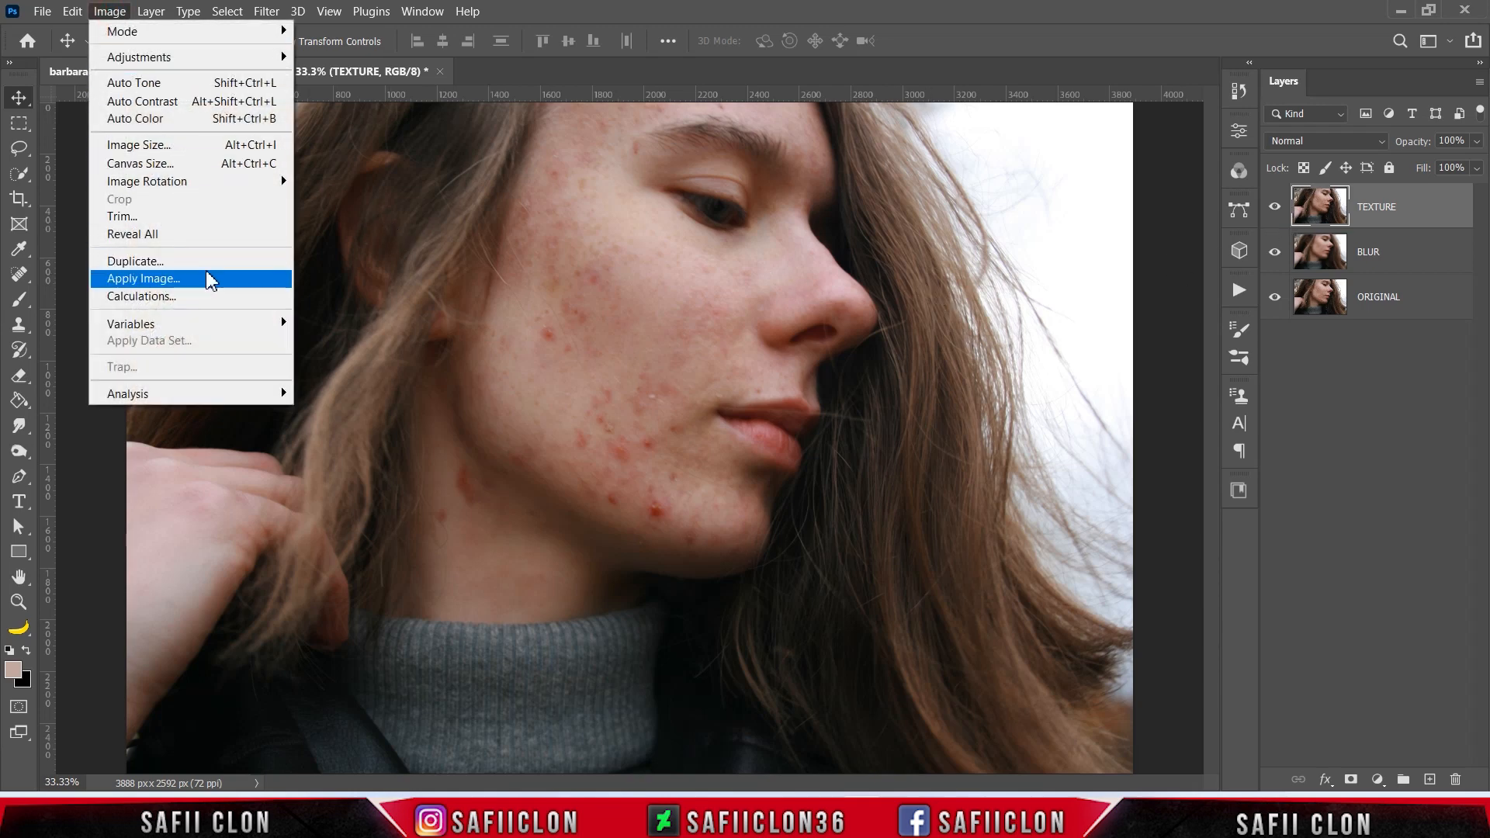
click(199, 279)
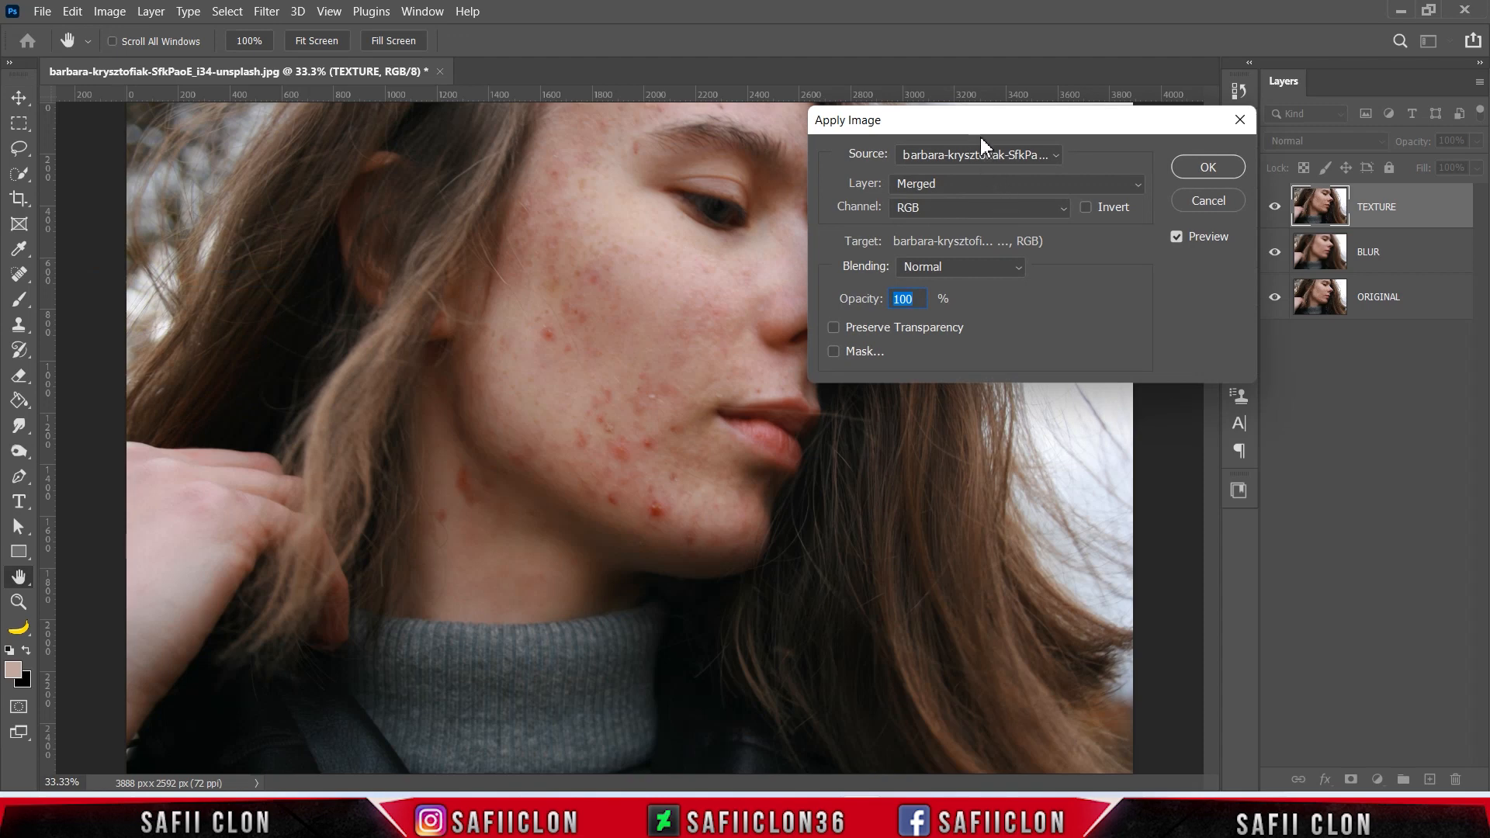
drag(980, 140, 994, 109)
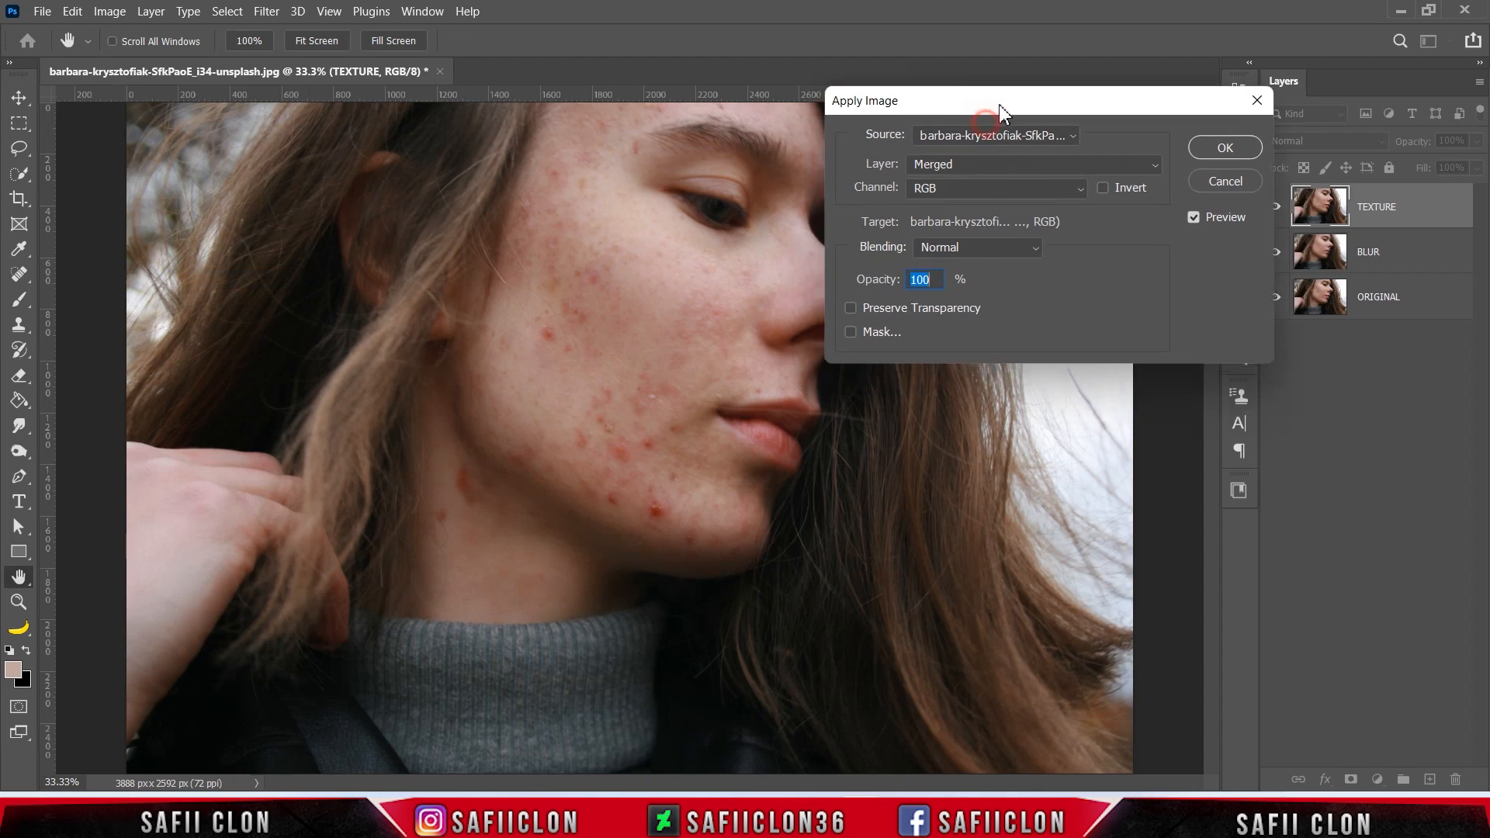
click(972, 164)
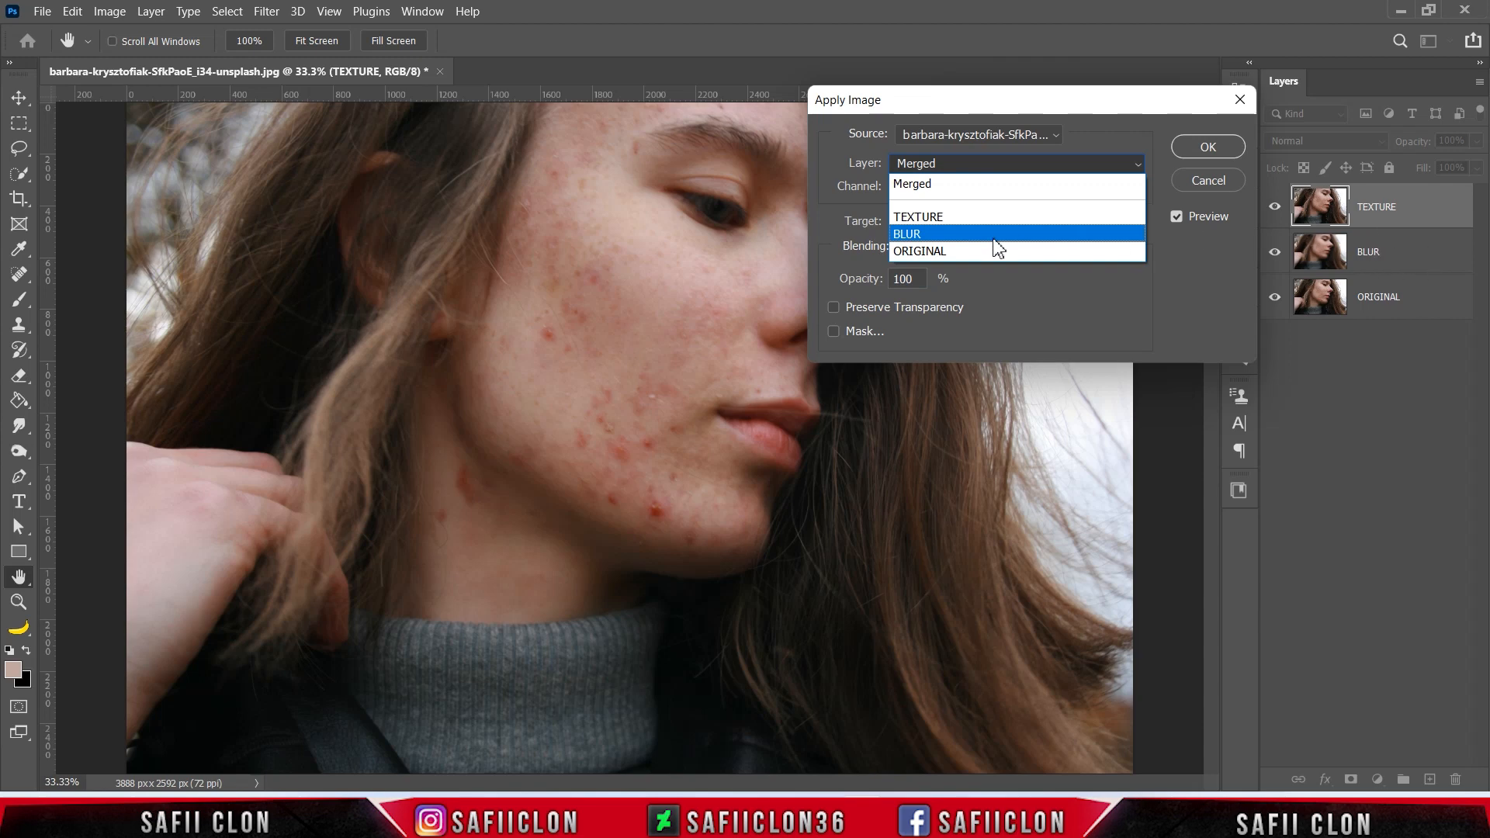
click(912, 235)
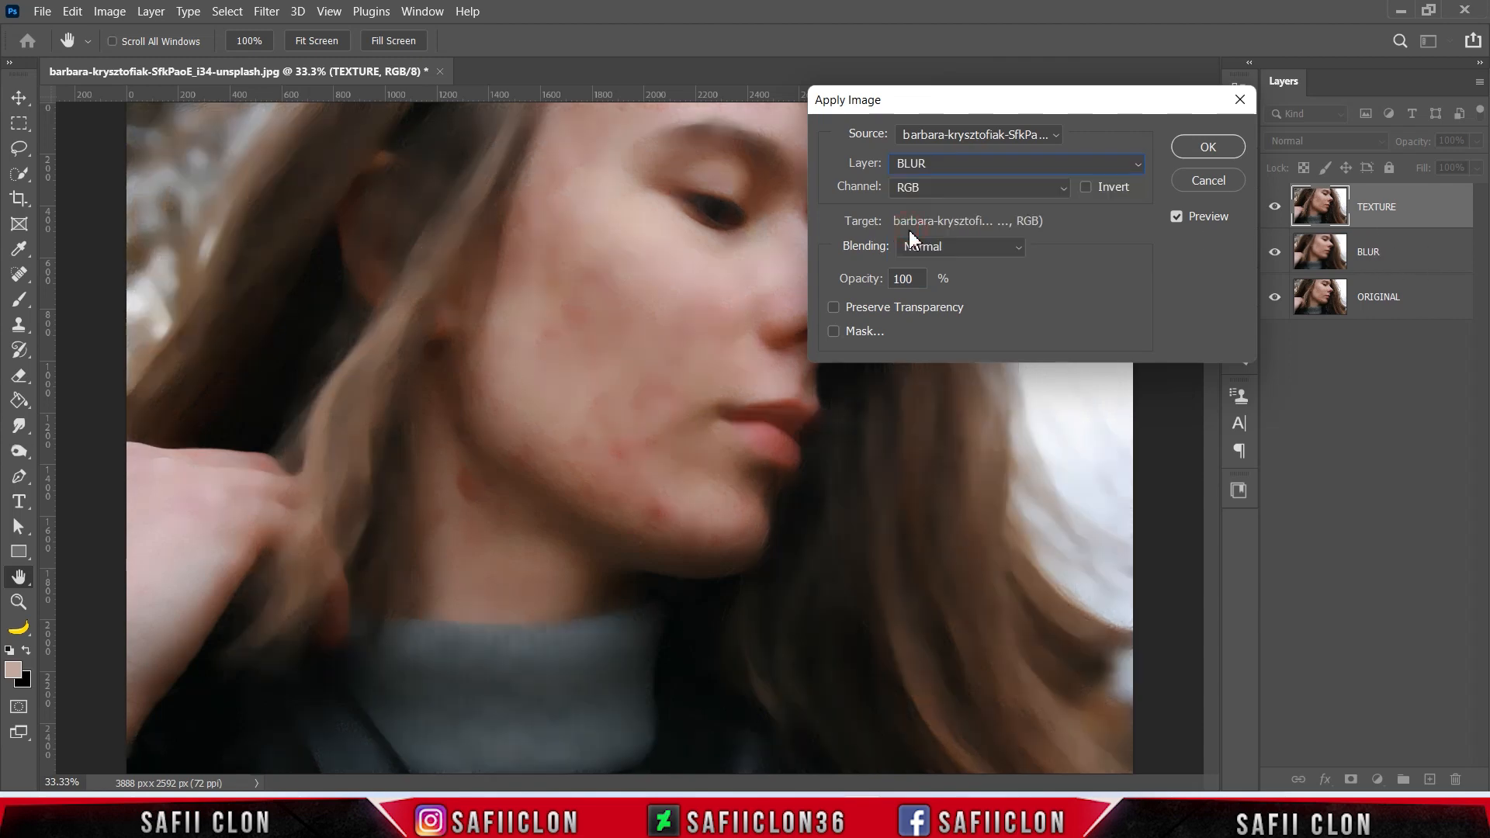
click(1014, 258)
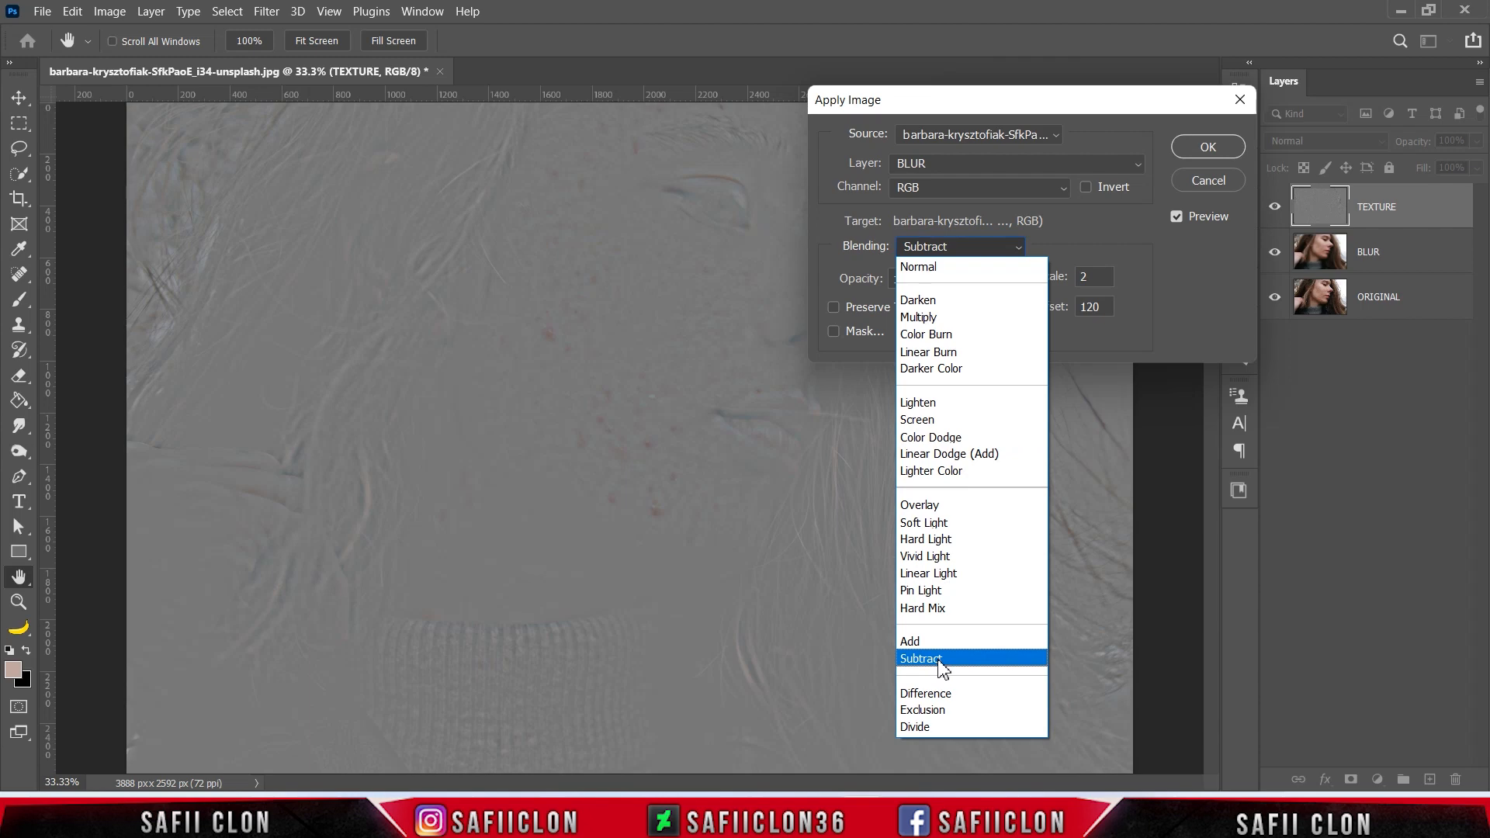
click(939, 660)
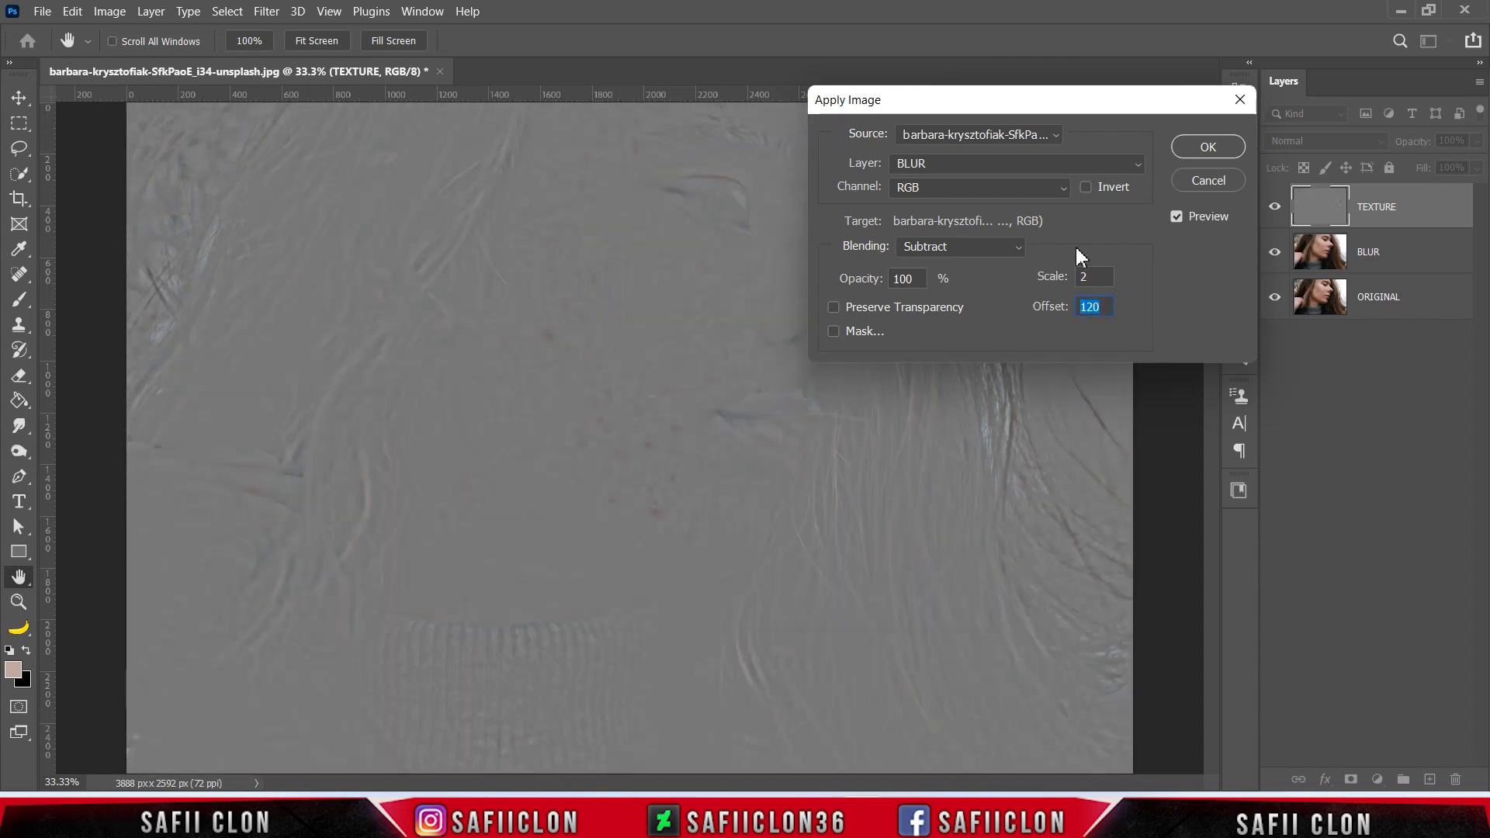
click(1207, 147)
key(v)
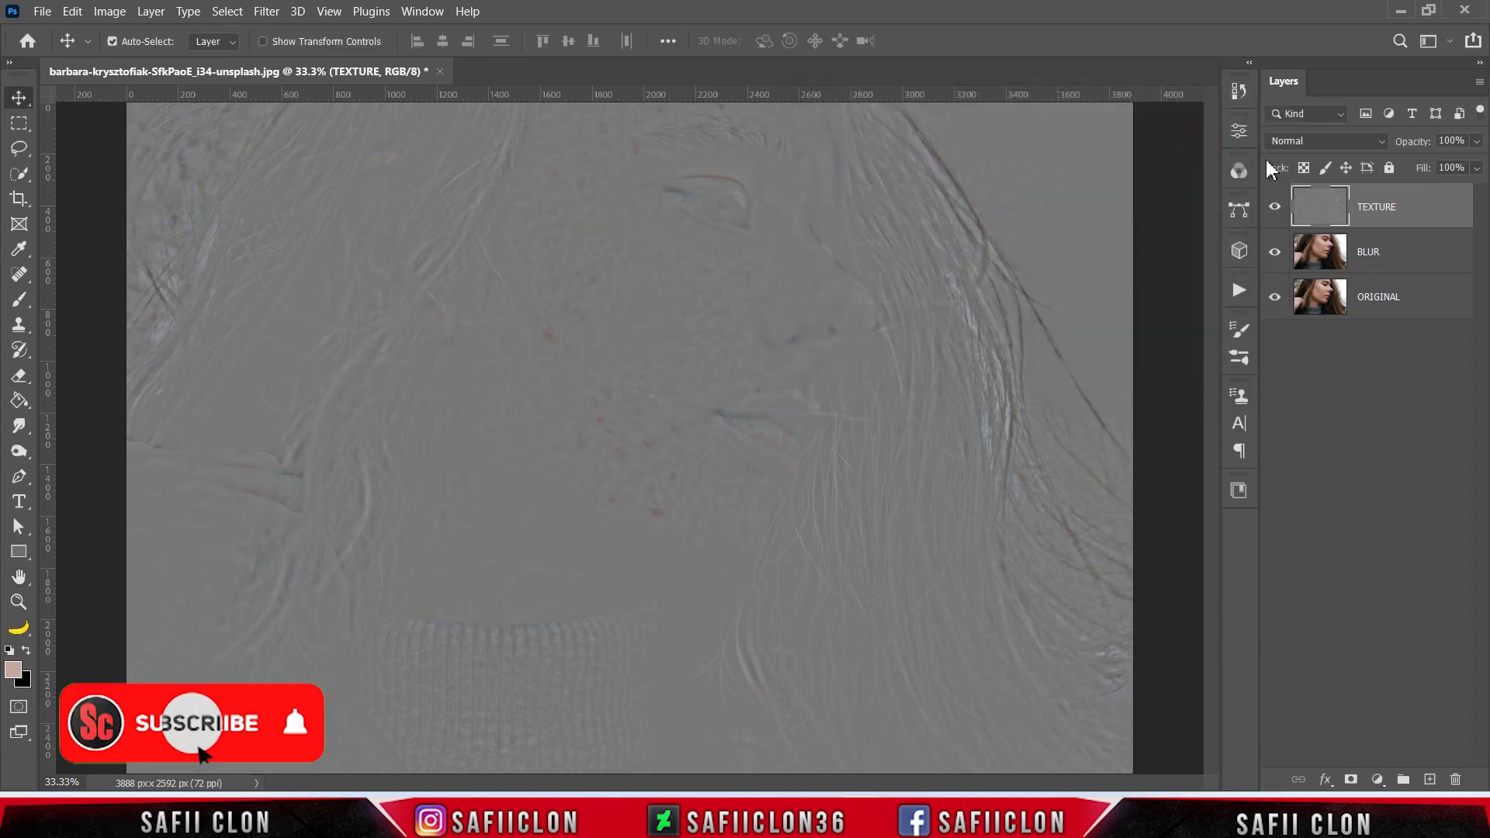
Set the TEXTURE layer's blend mode to Linear Light and check the effect by toggling the TEXTURE and BLUR layers off and on
click(1316, 140)
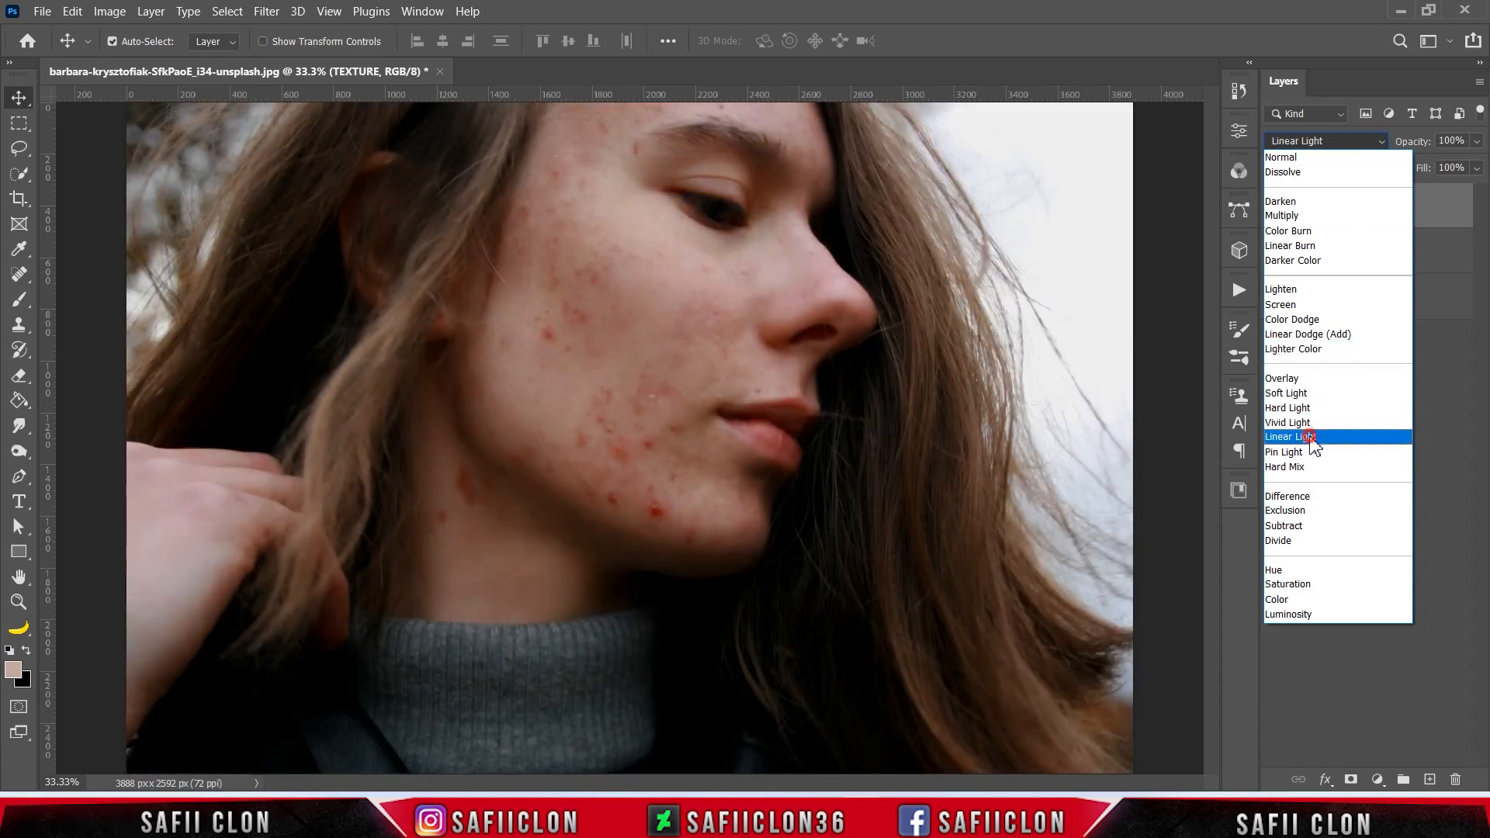
click(1311, 439)
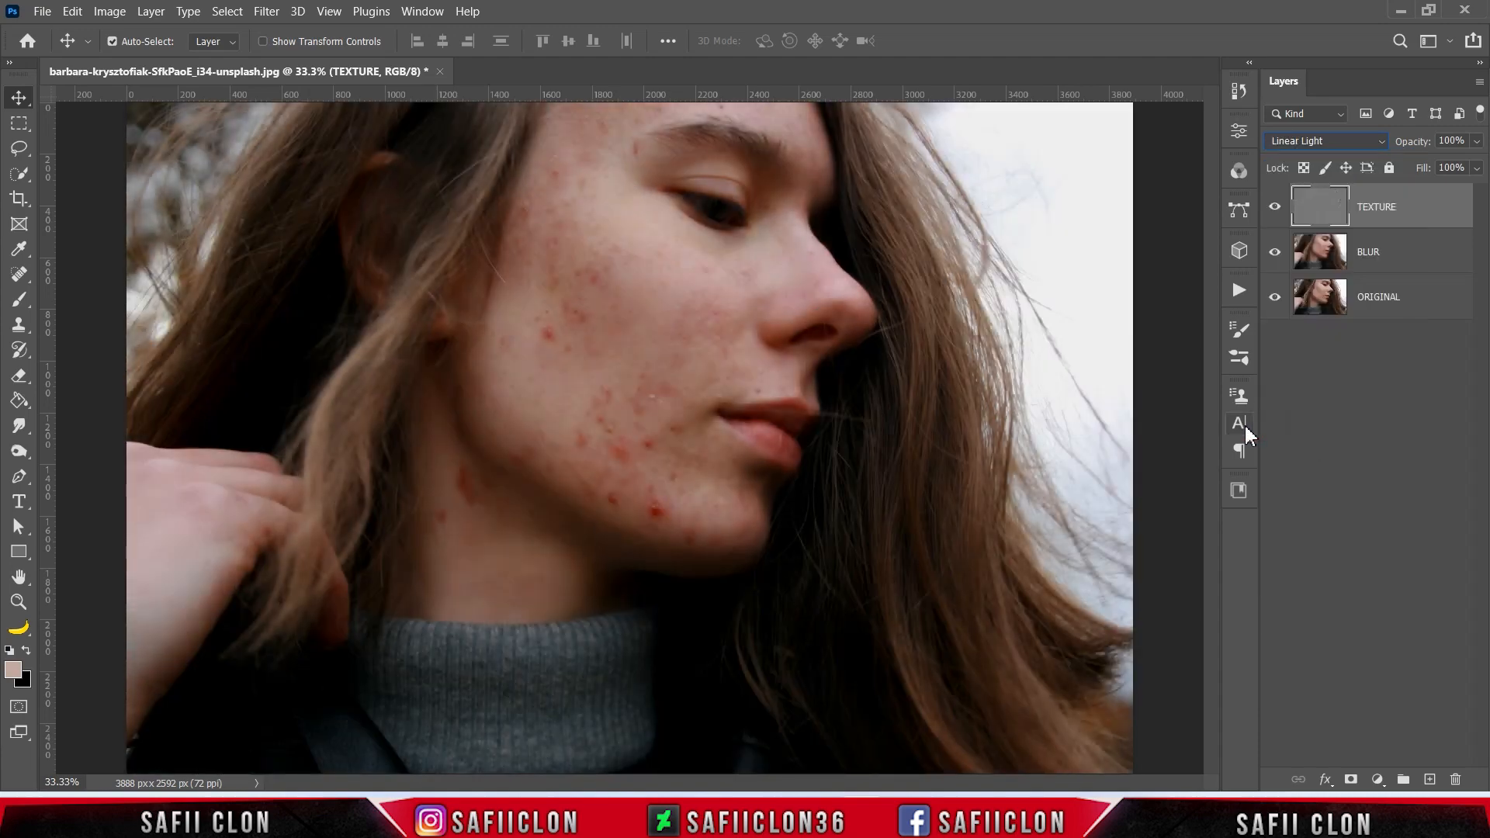
click(1274, 208)
click(1274, 207)
click(1276, 253)
click(1275, 253)
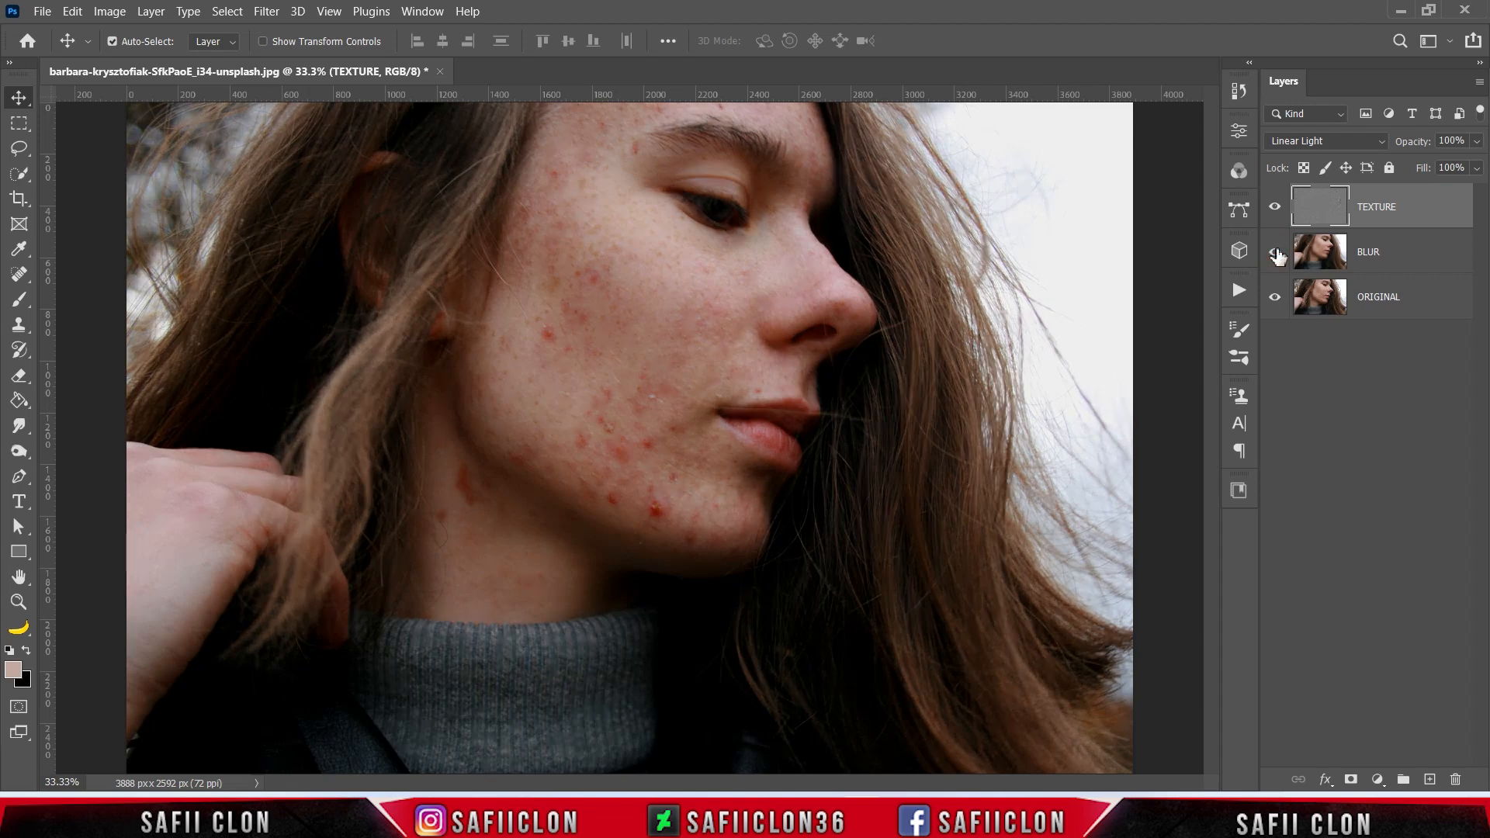
Make the BLUR layer active and set the Lasso tool to new-selection mode with a 20 px feather
click(1425, 259)
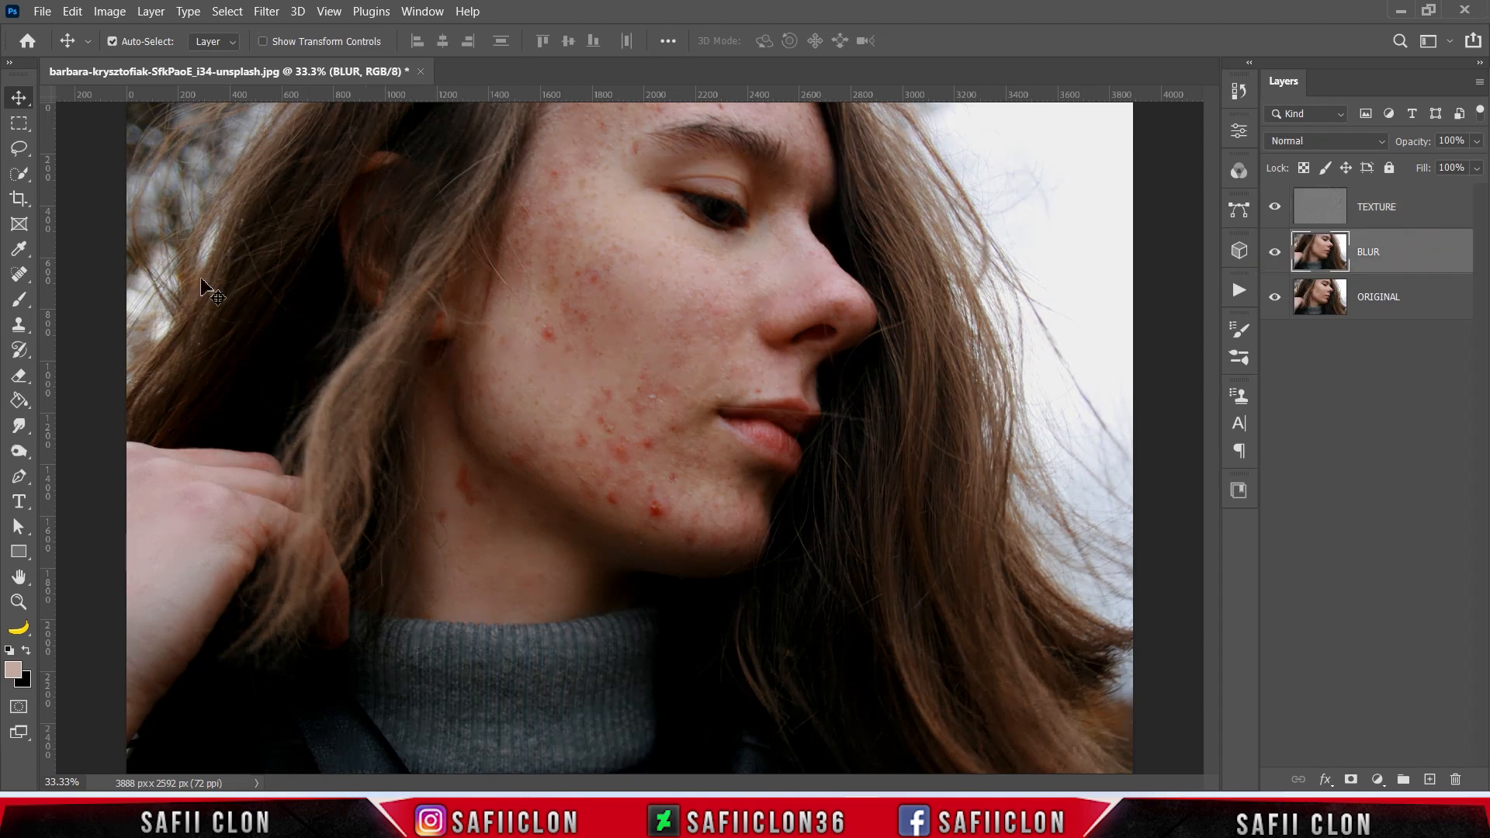
mouse_move(20, 148)
mouse_down()
mouse_move(114, 159)
mouse_move(106, 147)
mouse_up()
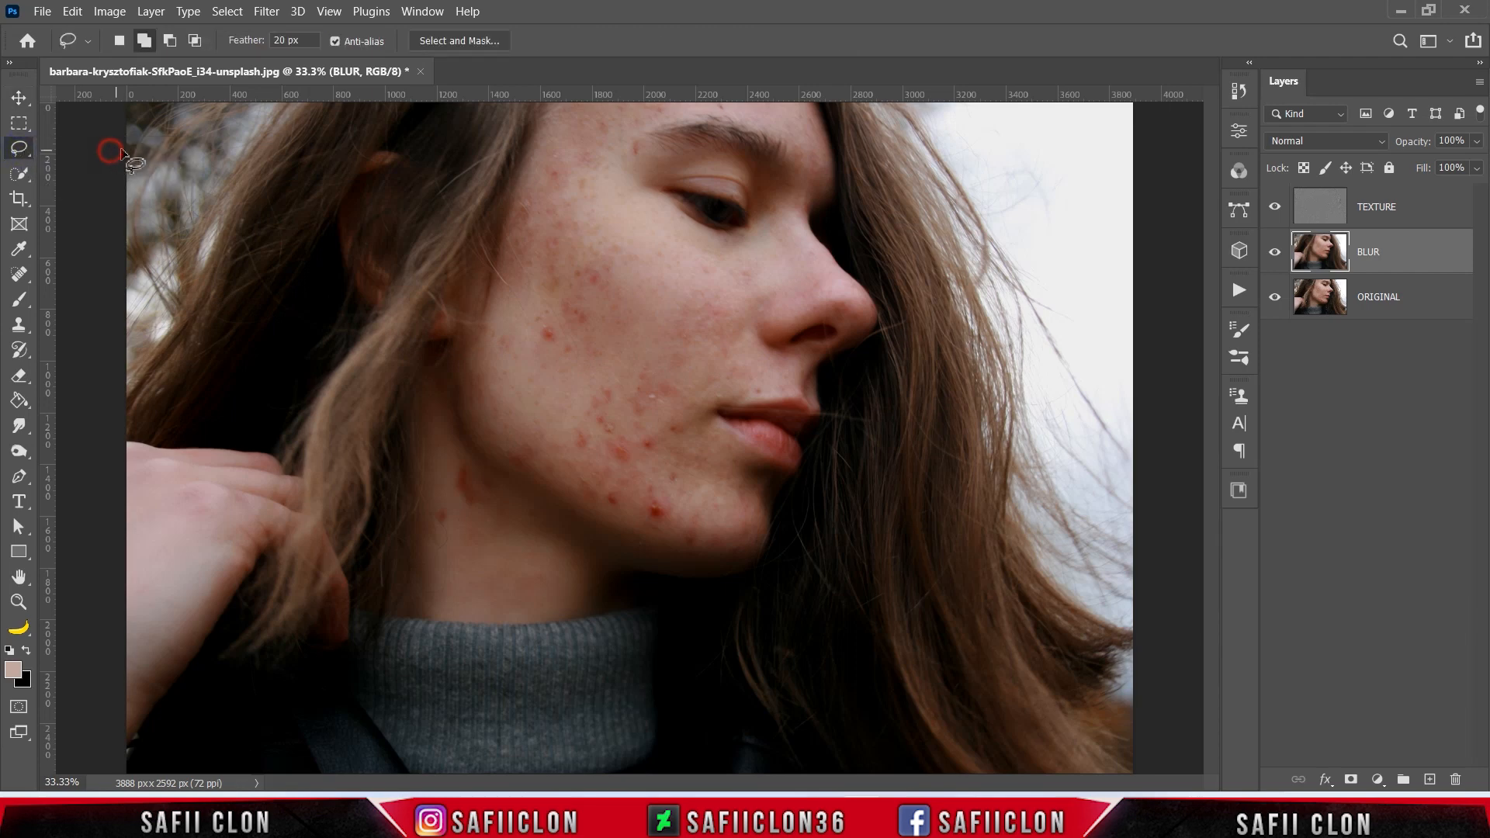
click(120, 41)
click(279, 41)
text(20)
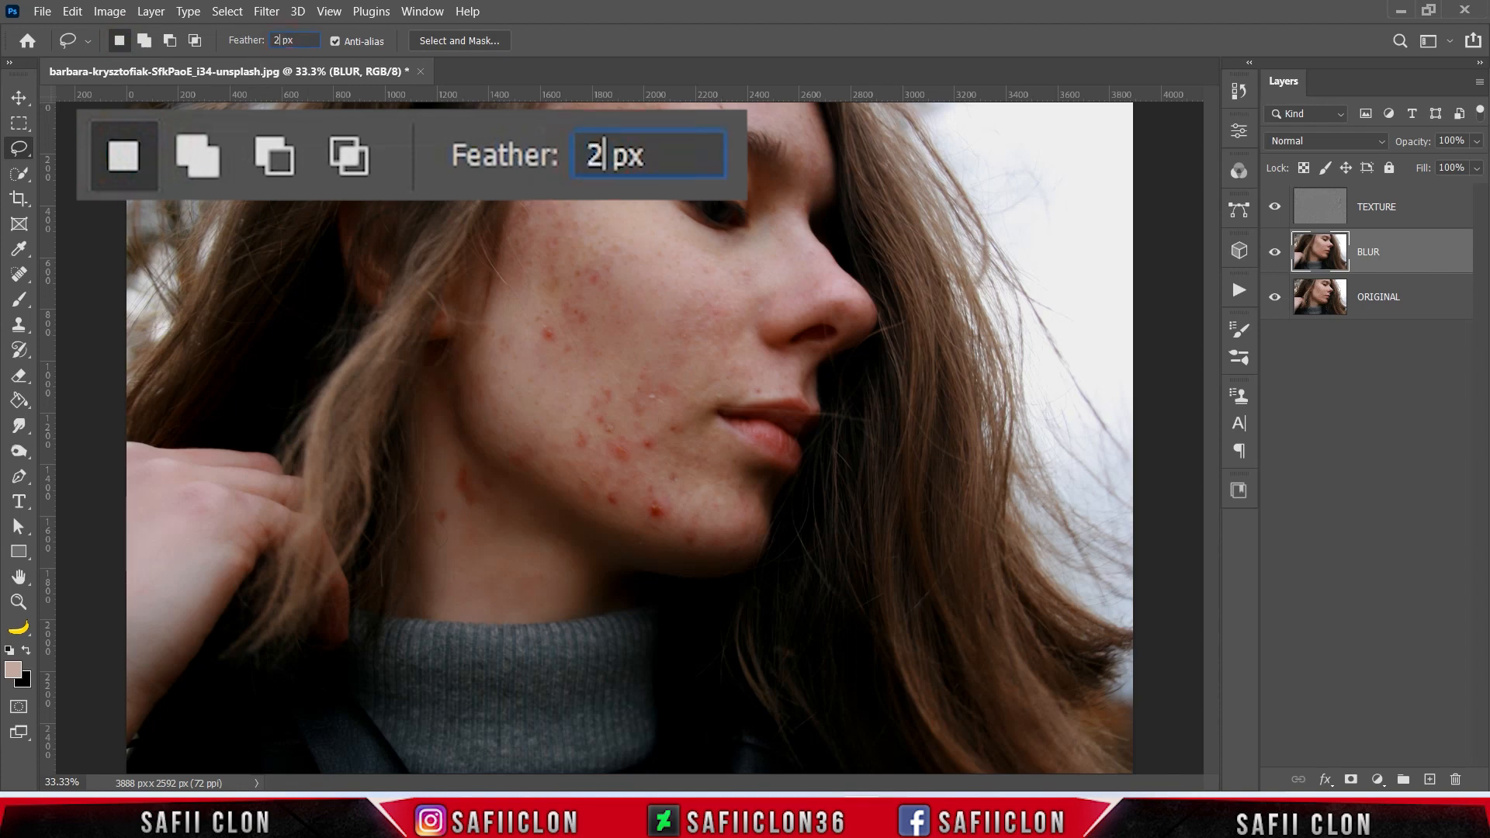
key(Return)
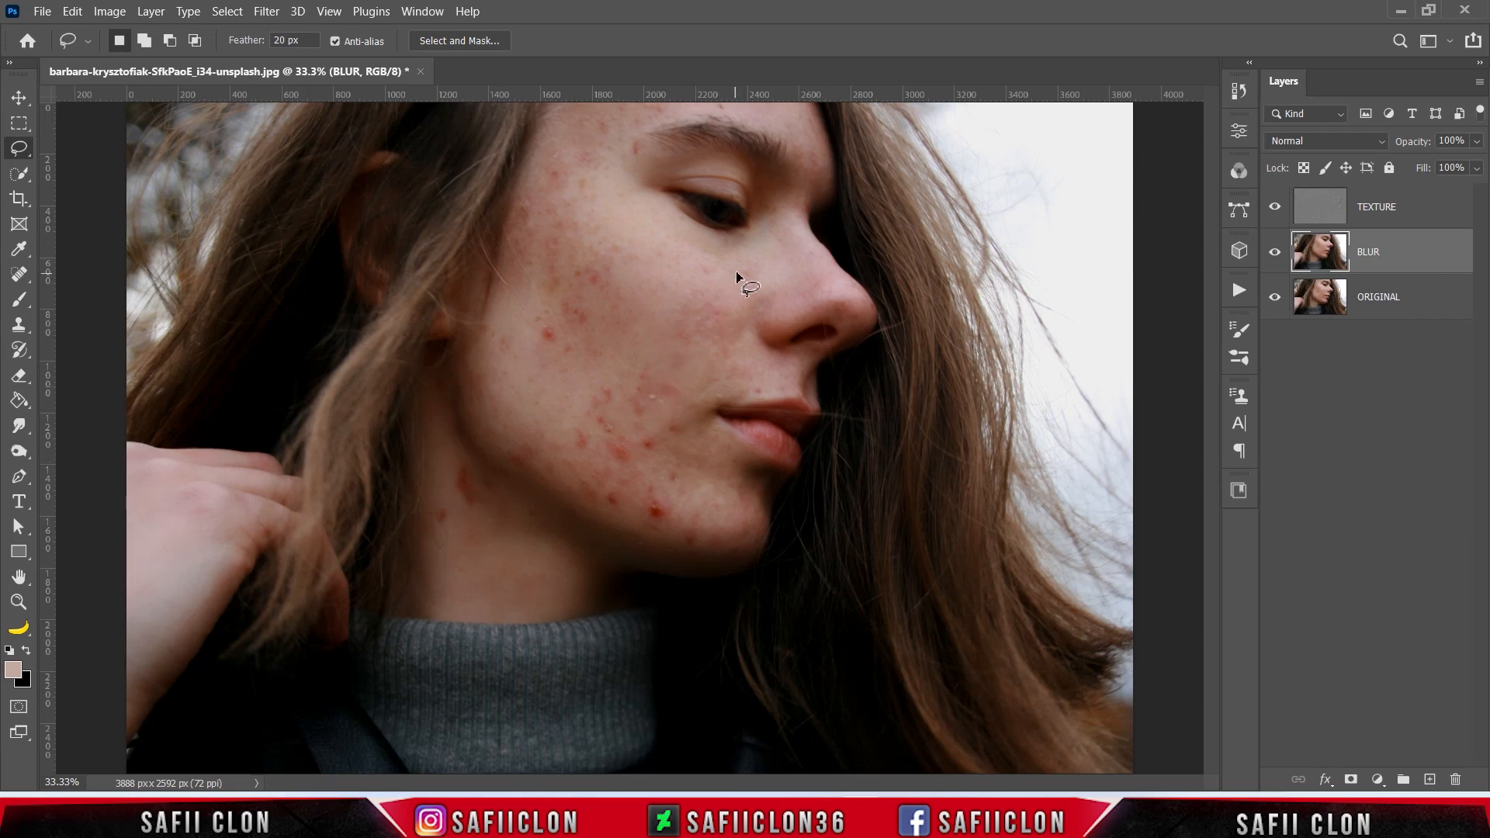
Lasso the cheek area between the eye, nose and mouth, soften it with a Gaussian Blur of about 29 pixels, and clear the selection
mouse_move(662, 228)
mouse_down()
mouse_move(626, 326)
mouse_move(653, 371)
mouse_up()
drag(765, 279, 760, 268)
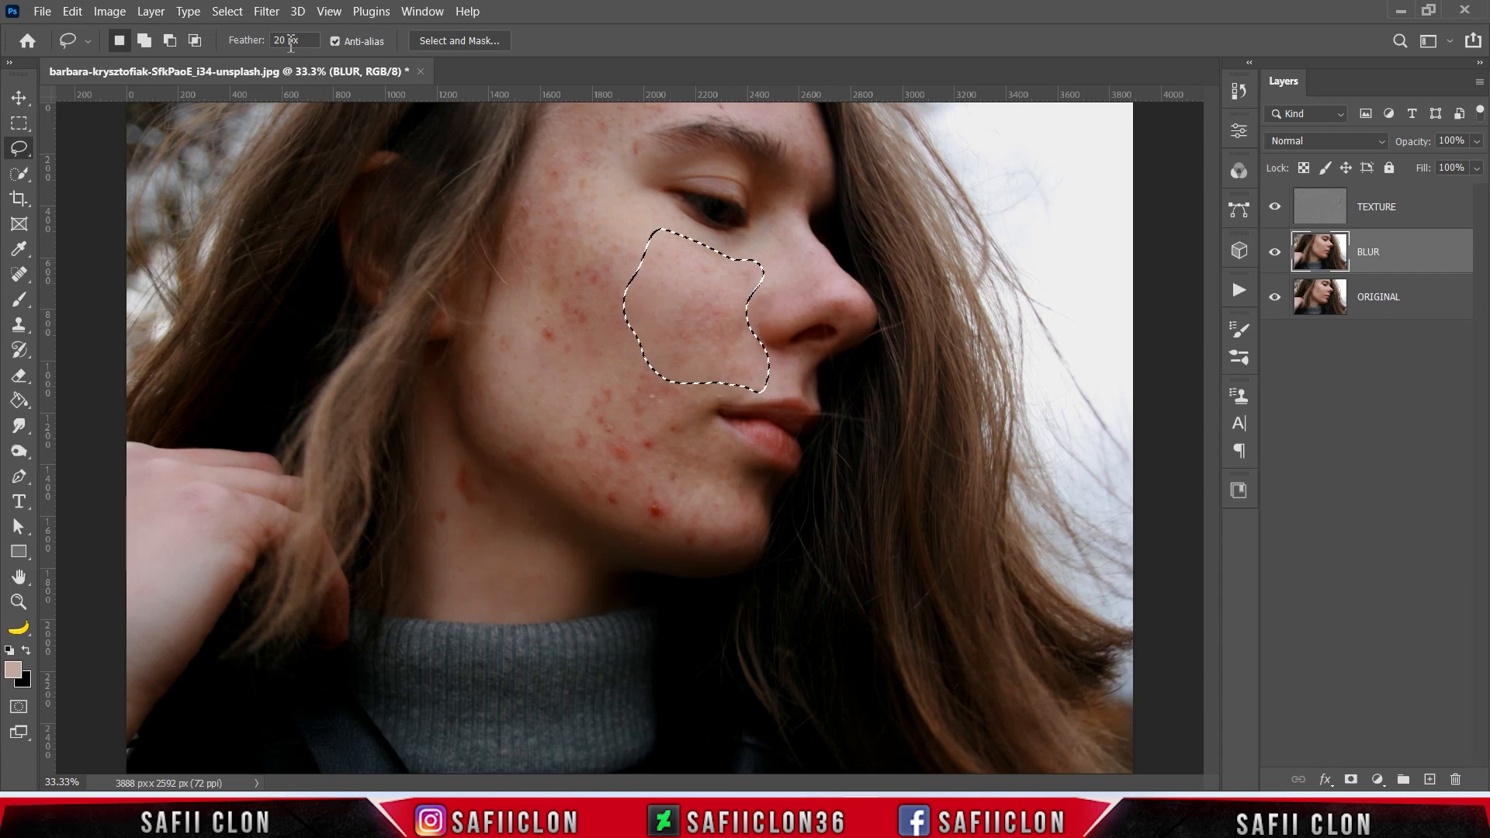
click(266, 11)
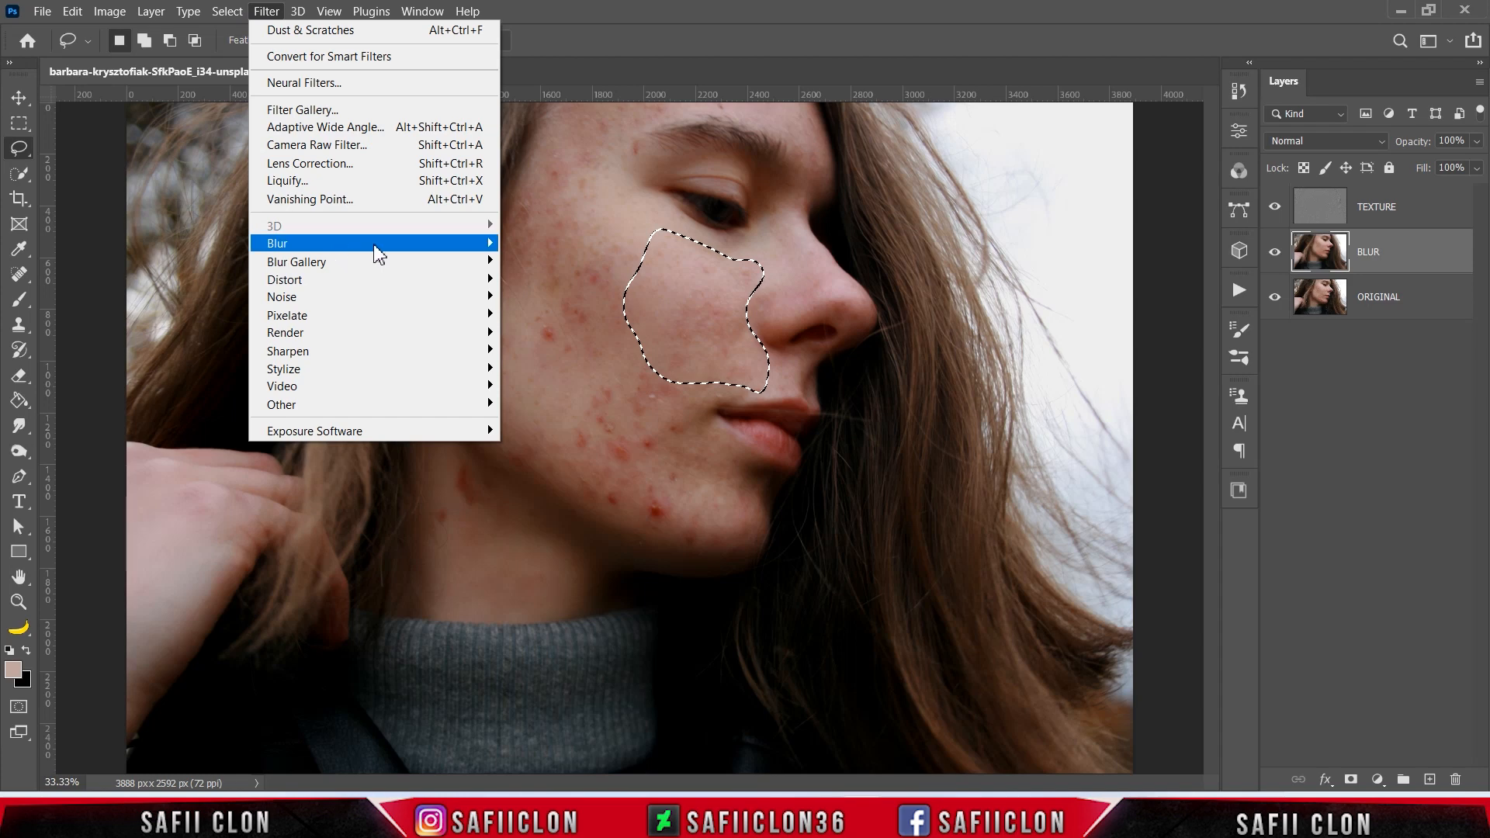
mouse_move(379, 253)
click(559, 315)
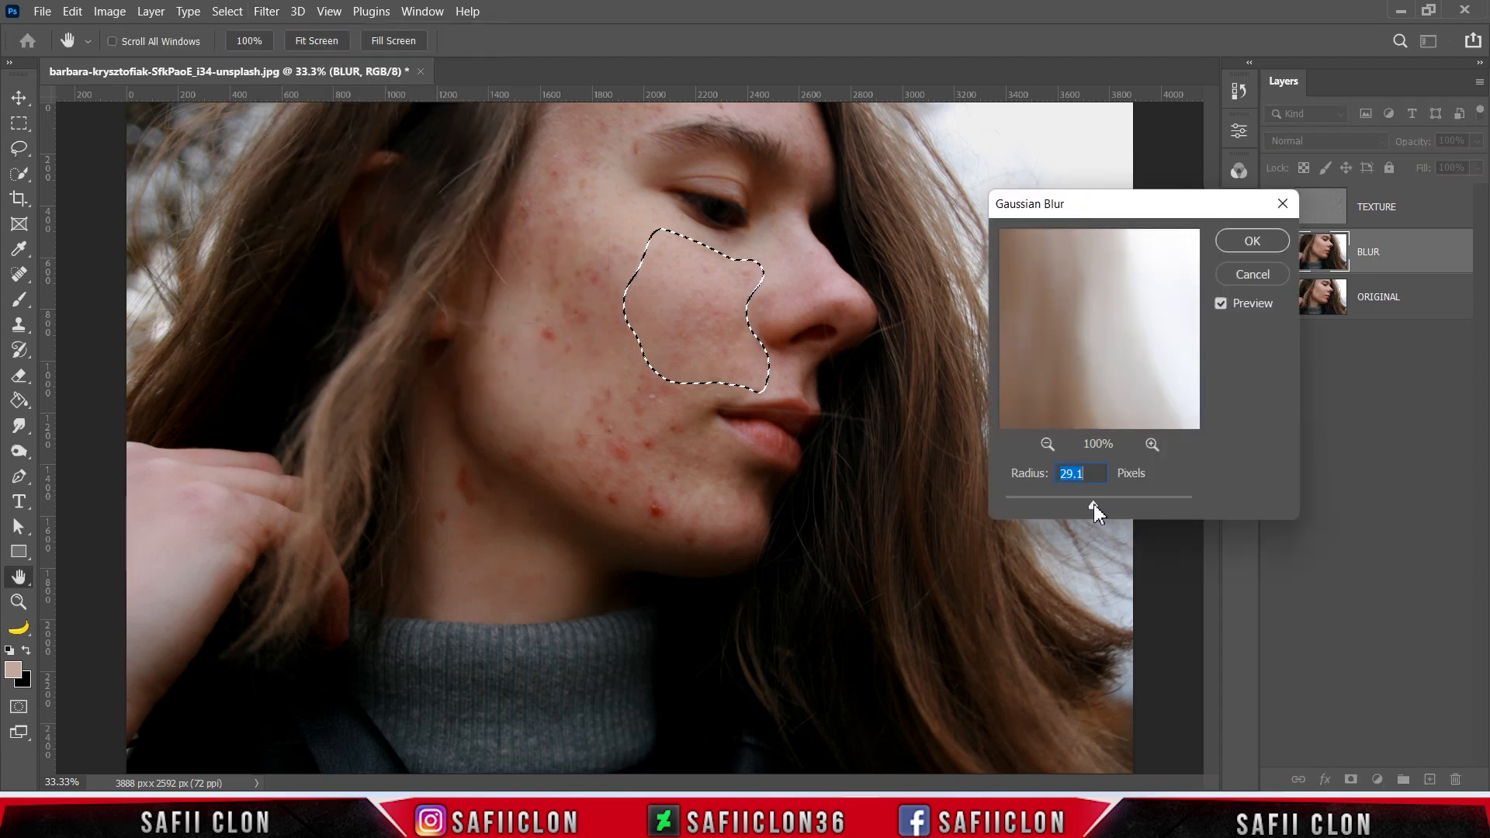
click(1097, 505)
drag(1107, 505, 1094, 503)
click(1269, 246)
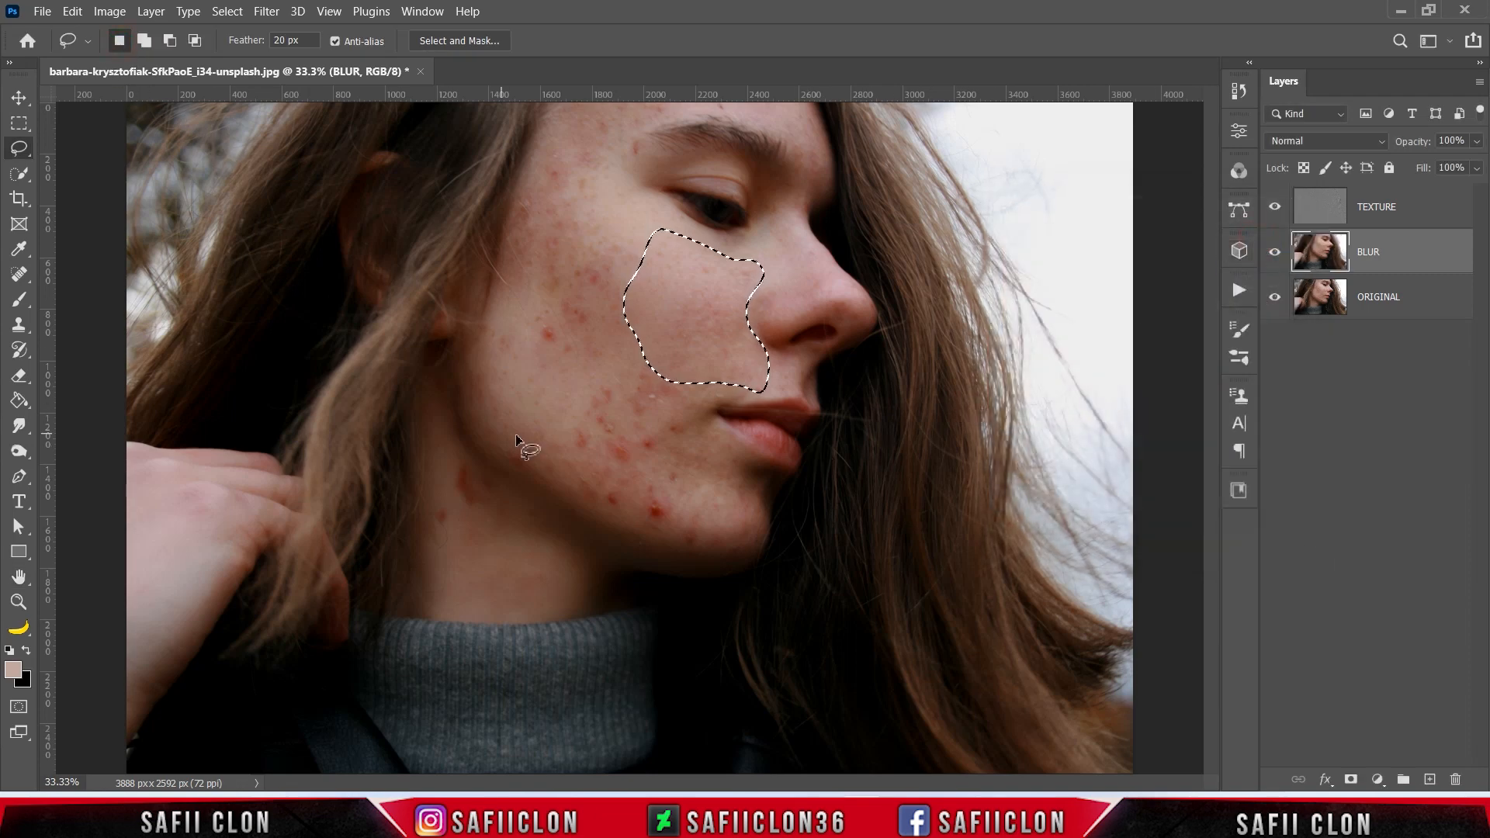
key(ctrl+d)
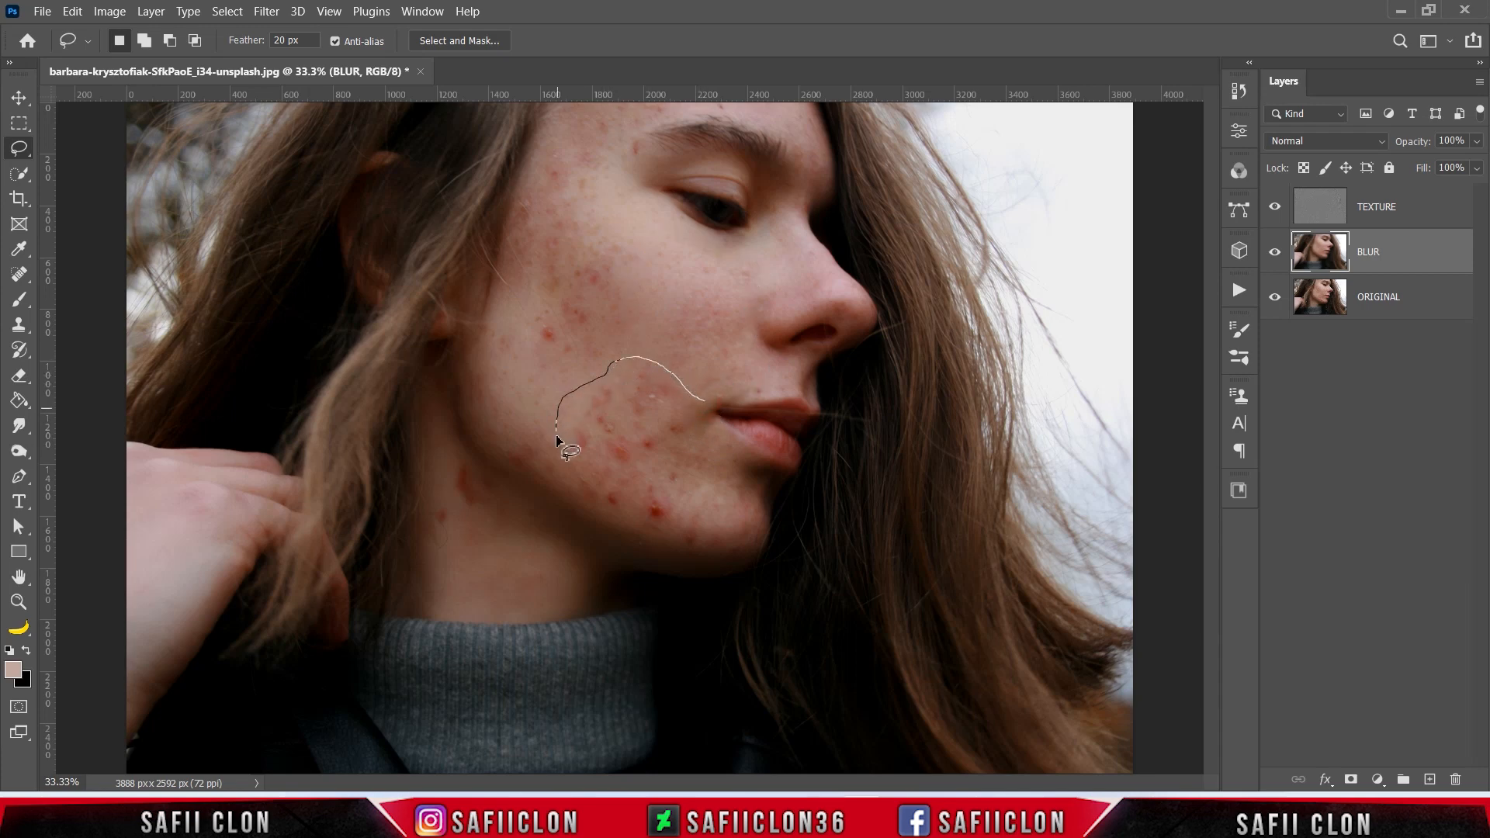
Lasso the blemished lower cheek and chin beside the mouth and soften the selection with a Gaussian Blur of about 33 pixels
mouse_move(596, 510)
mouse_down()
mouse_move(676, 548)
mouse_move(745, 541)
mouse_up()
drag(729, 472, 703, 400)
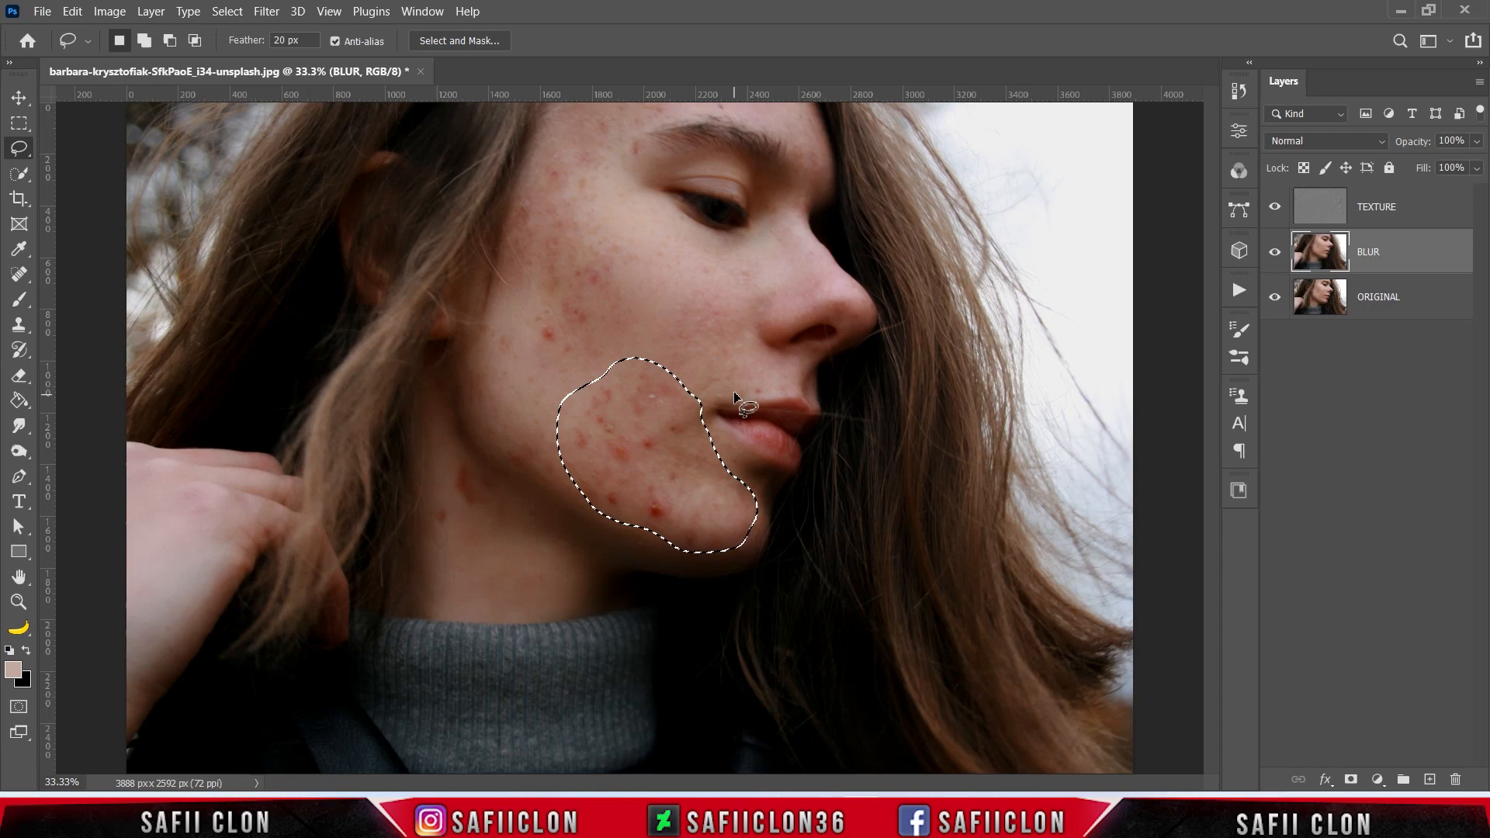
click(267, 14)
mouse_move(371, 247)
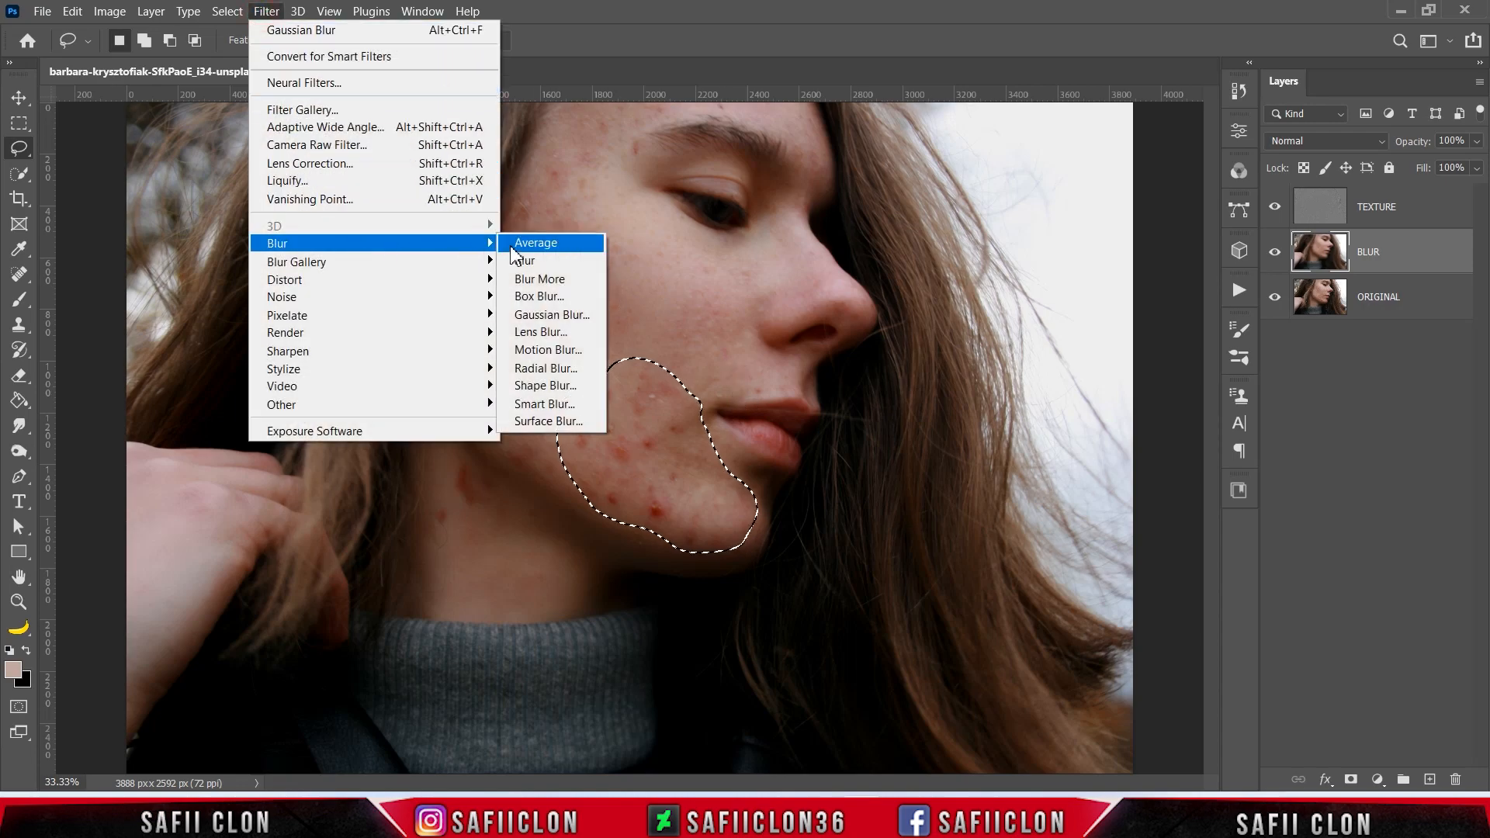
click(547, 314)
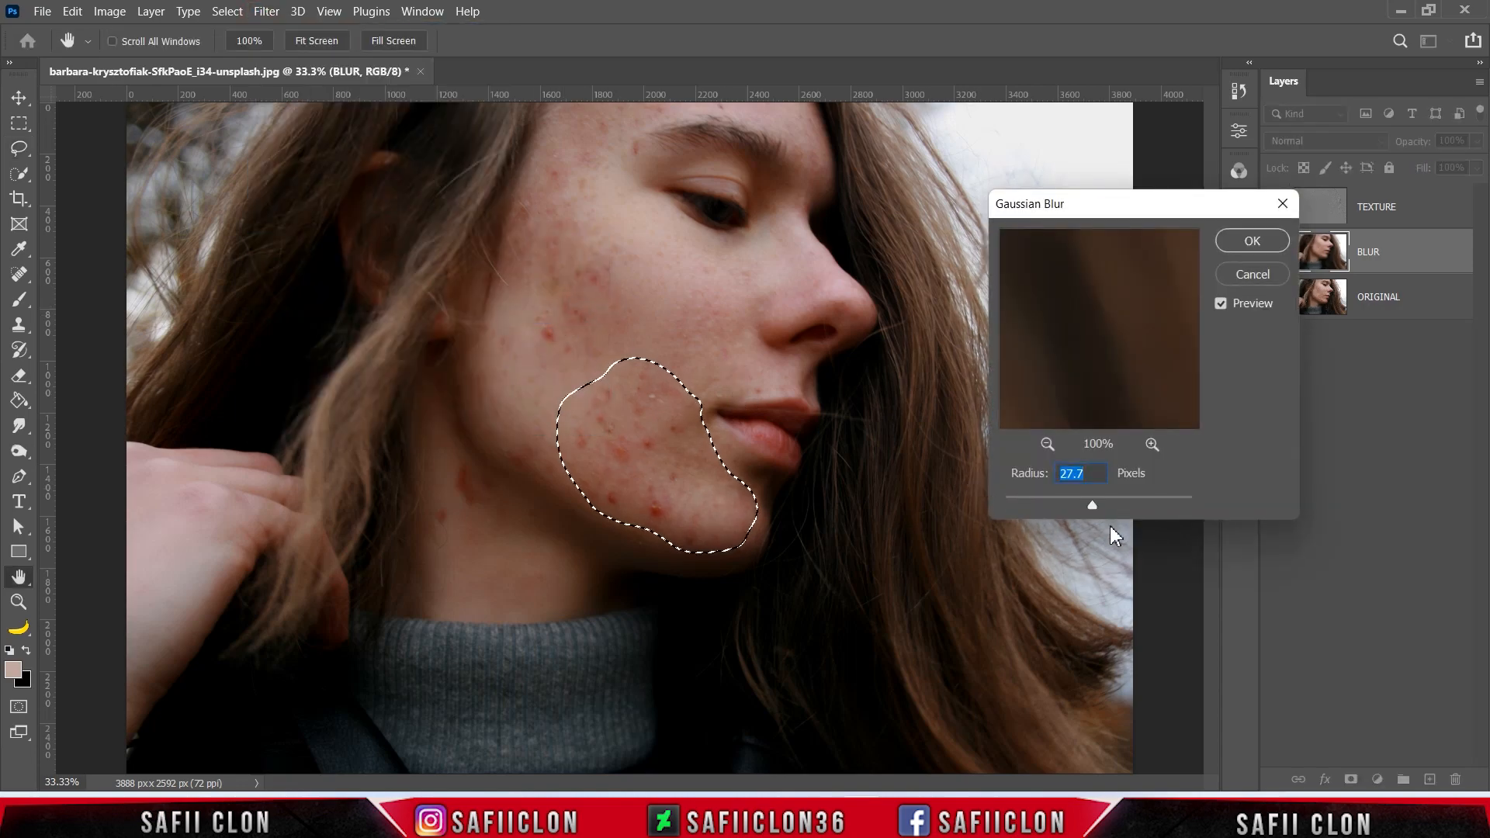
drag(1092, 504, 1094, 505)
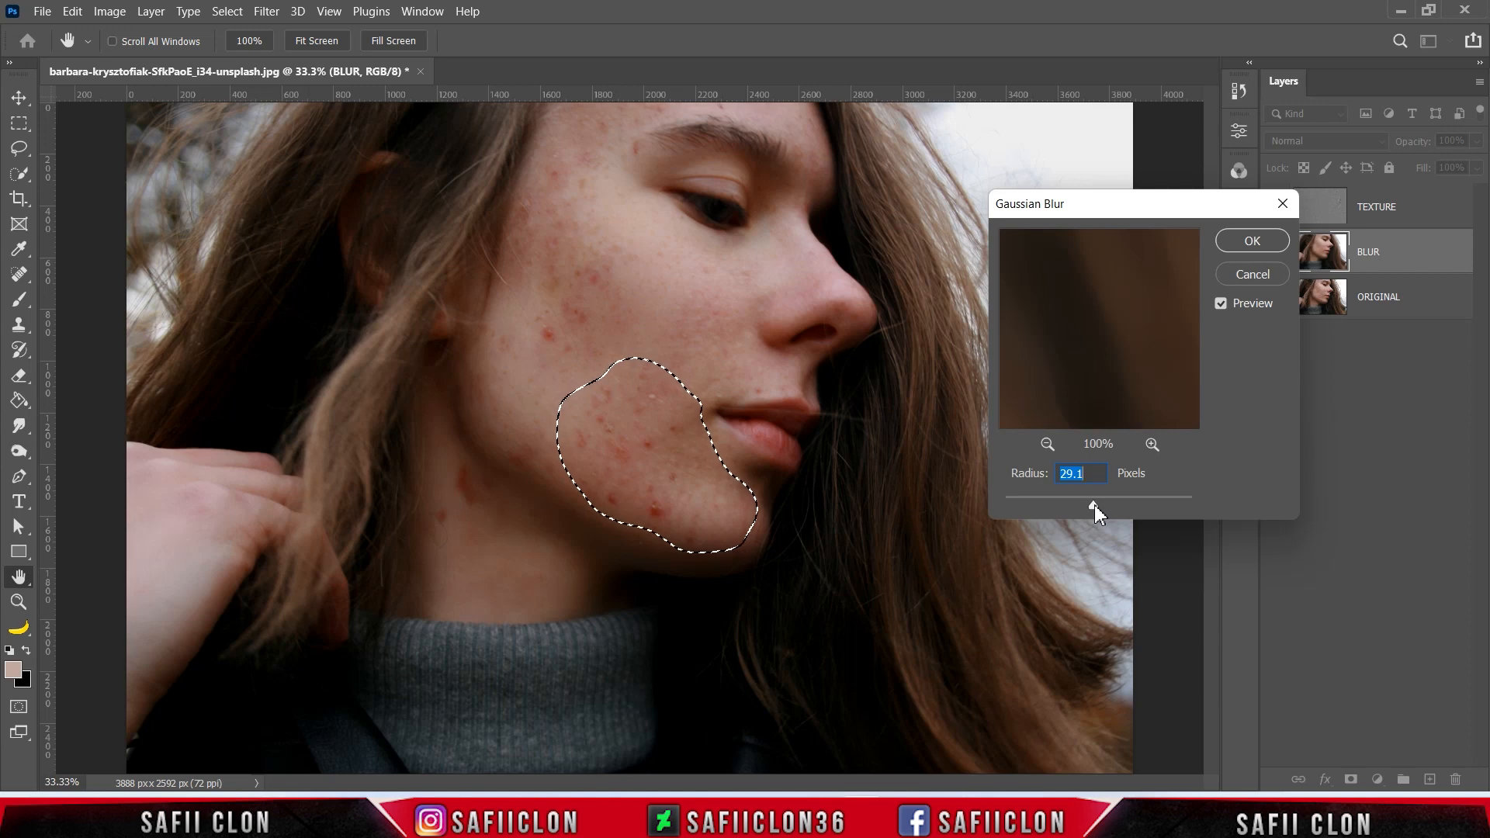
drag(1096, 504, 1096, 504)
click(1097, 504)
click(1246, 241)
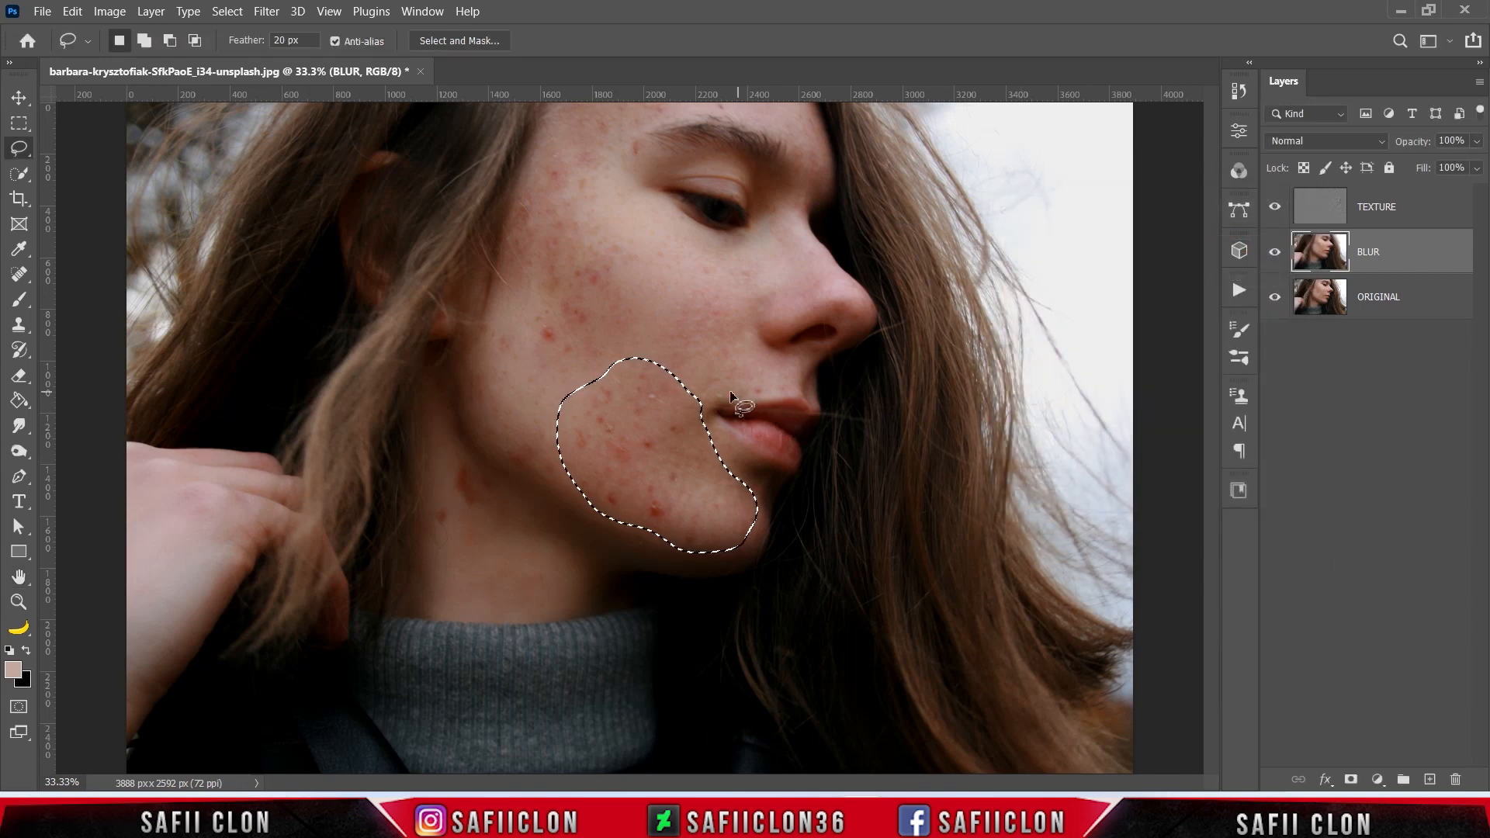
Lasso the outer cheek from the temple down to mid-cheek and apply a Gaussian Blur of 37.4 pixels to it
mouse_move(610, 184)
mouse_down()
mouse_move(657, 263)
mouse_move(630, 337)
mouse_move(524, 389)
mouse_move(483, 339)
mouse_move(524, 183)
mouse_move(607, 168)
mouse_move(625, 194)
mouse_up()
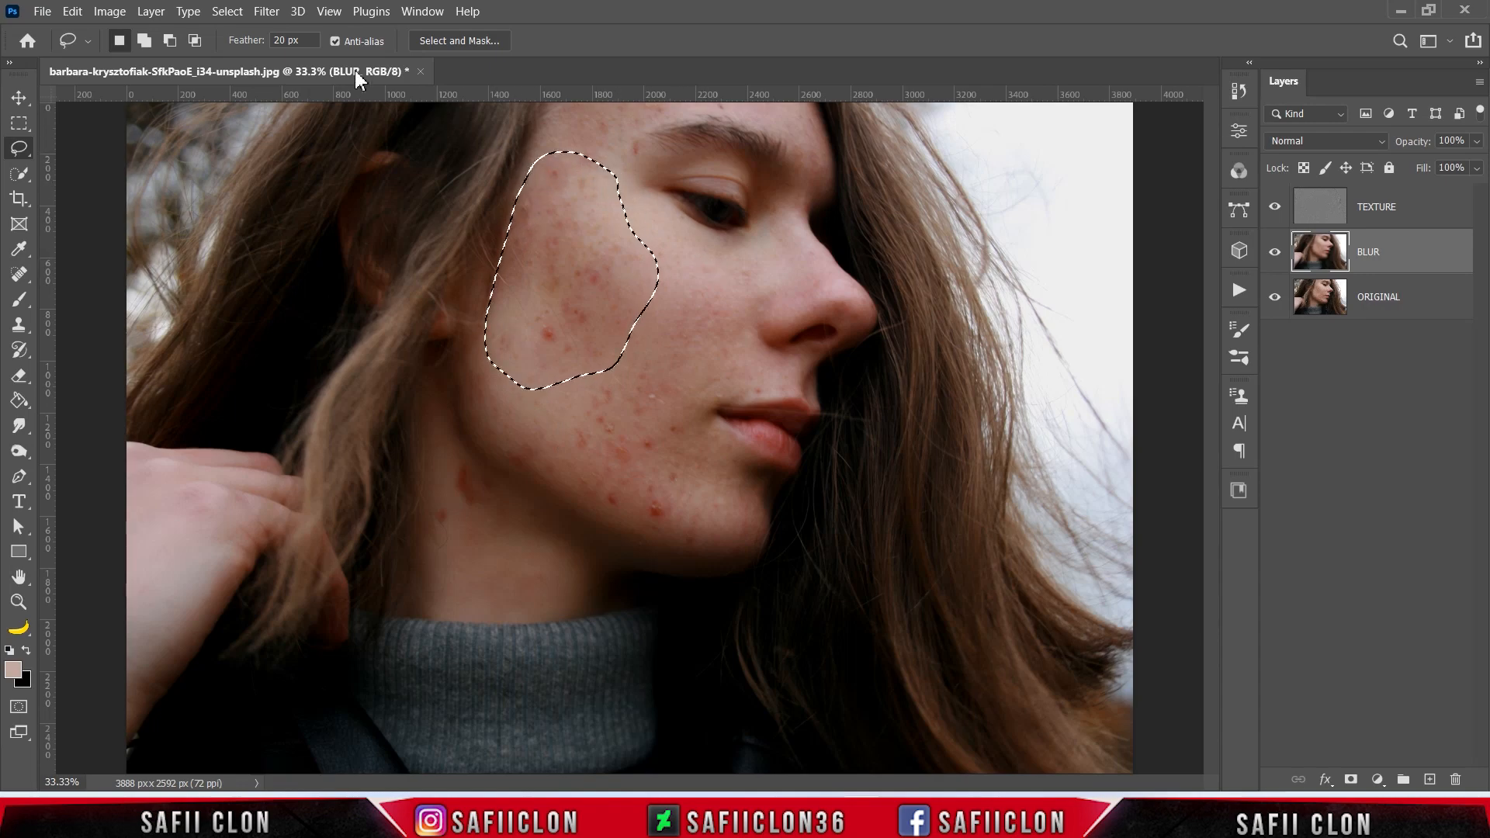
click(260, 21)
mouse_move(443, 243)
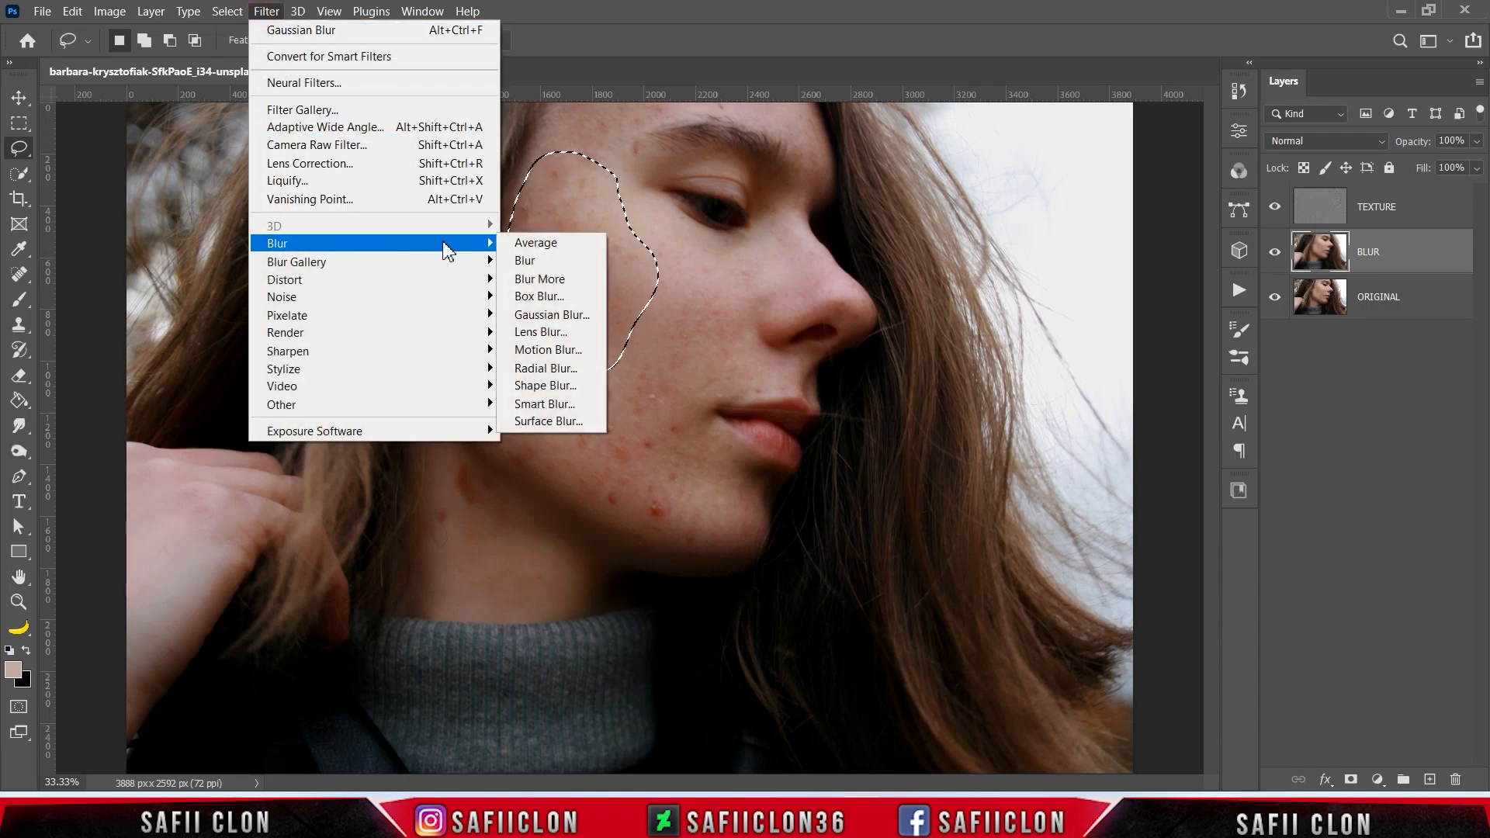
click(551, 315)
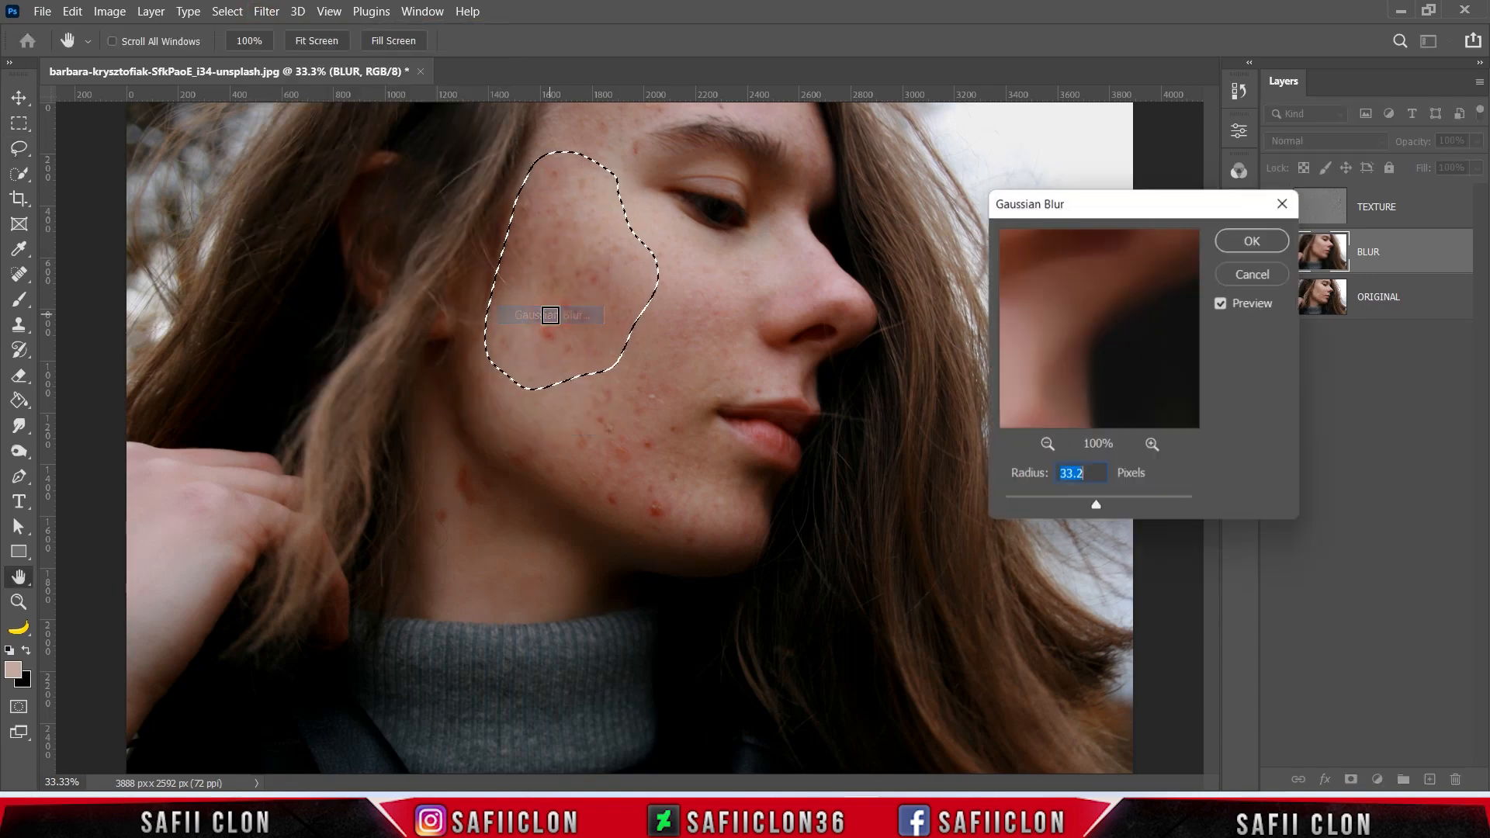
drag(1095, 505, 1098, 505)
click(1101, 504)
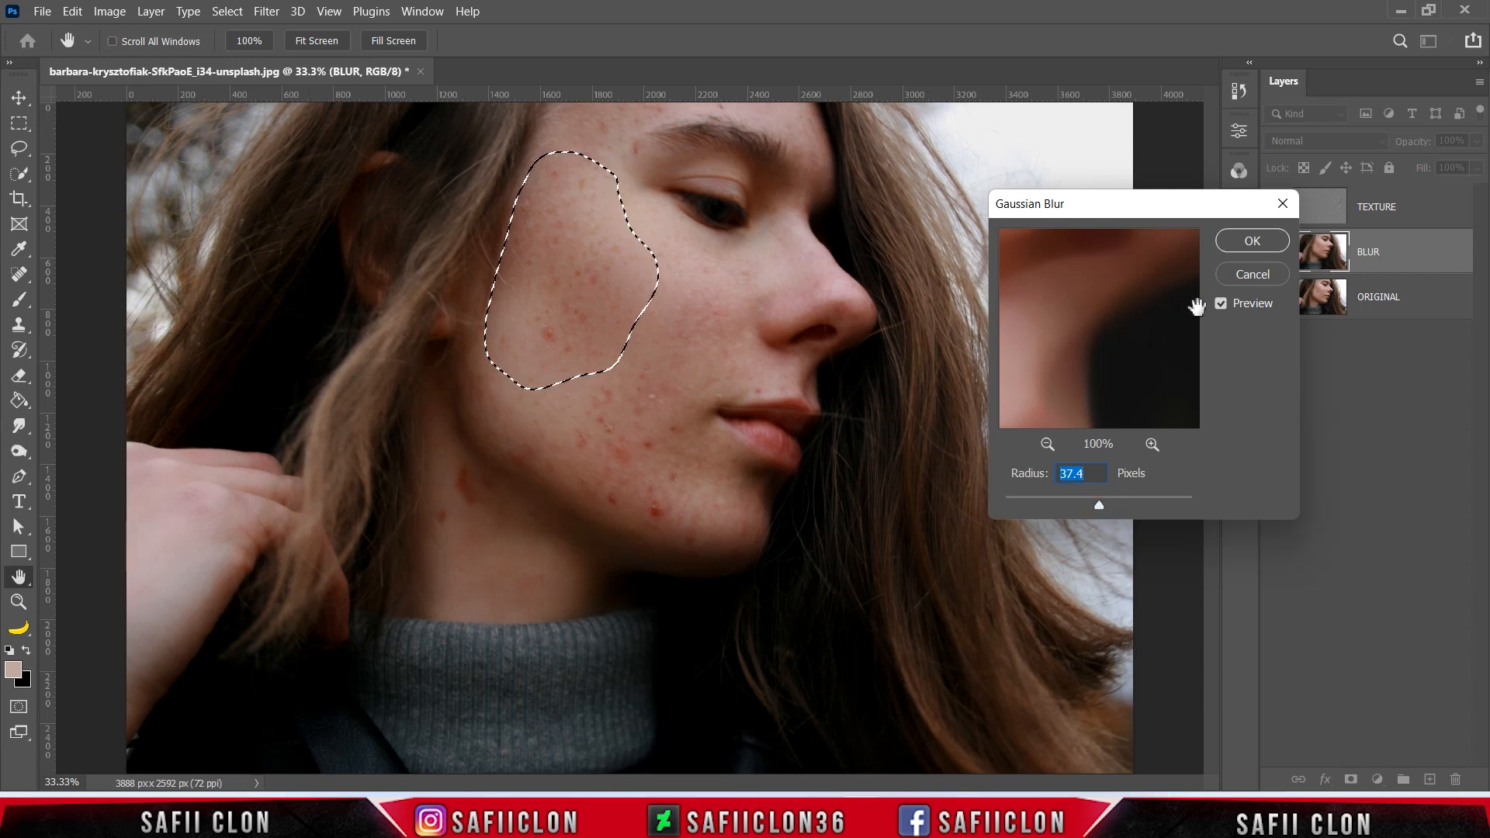
click(1247, 243)
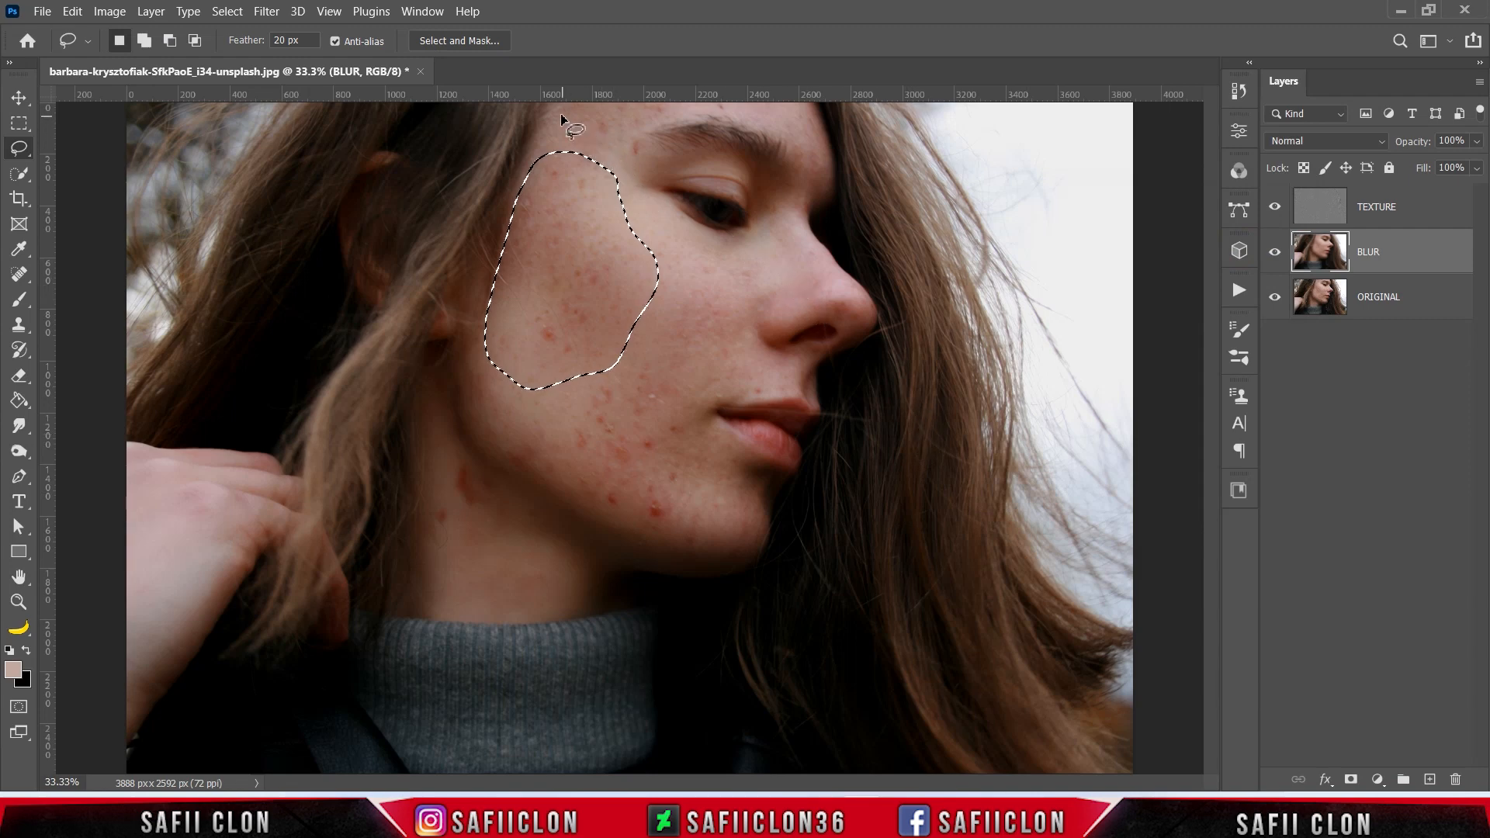
Lasso the forehead area above the eyebrow and apply a Gaussian Blur of 37.4 pixels to it
mouse_move(556, 109)
mouse_down()
mouse_move(617, 167)
mouse_move(634, 164)
mouse_move(641, 130)
mouse_move(681, 115)
mouse_move(757, 116)
mouse_move(721, 92)
mouse_move(555, 99)
mouse_up()
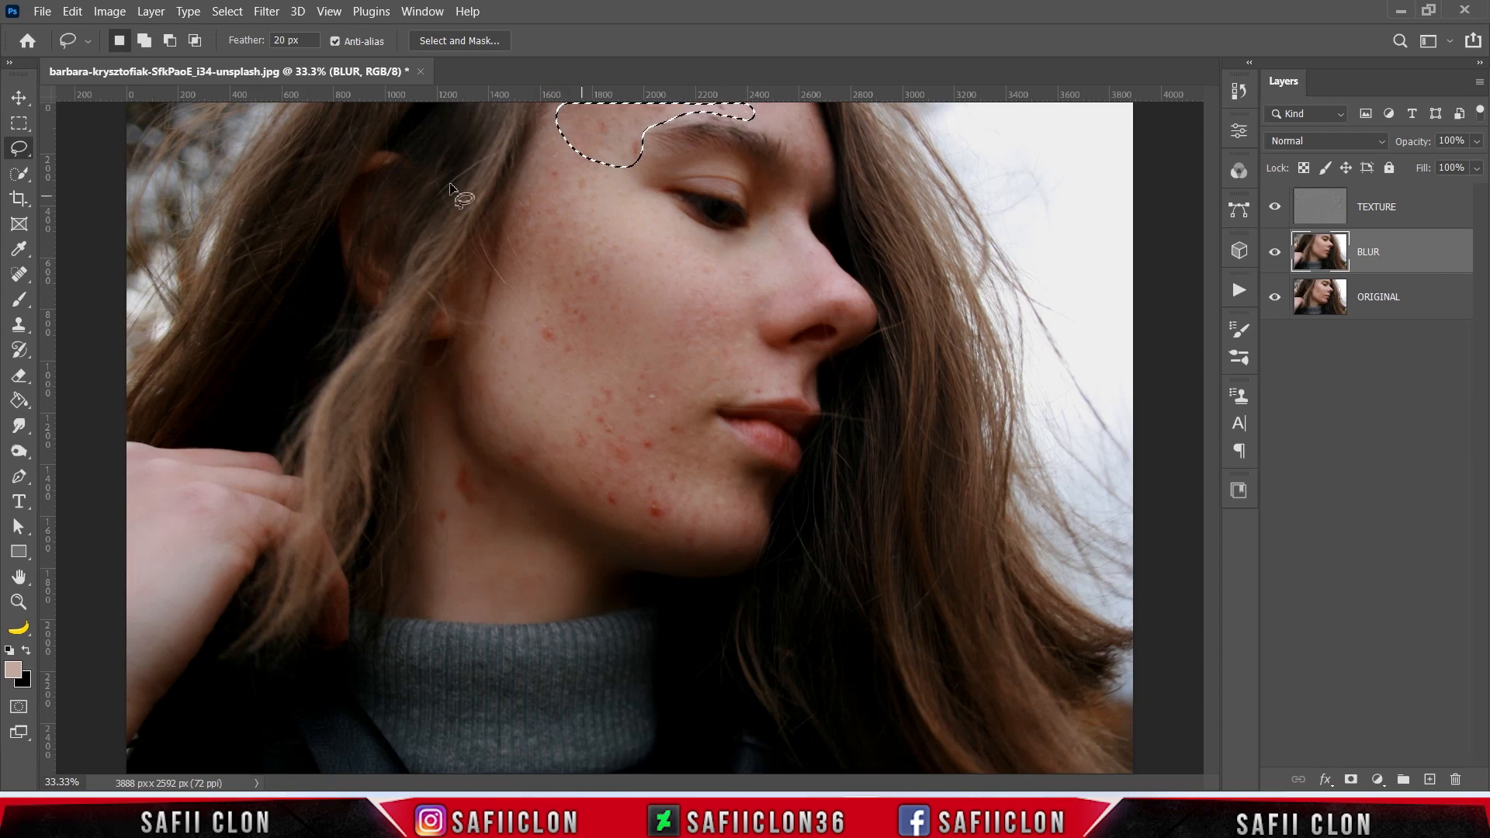
click(266, 12)
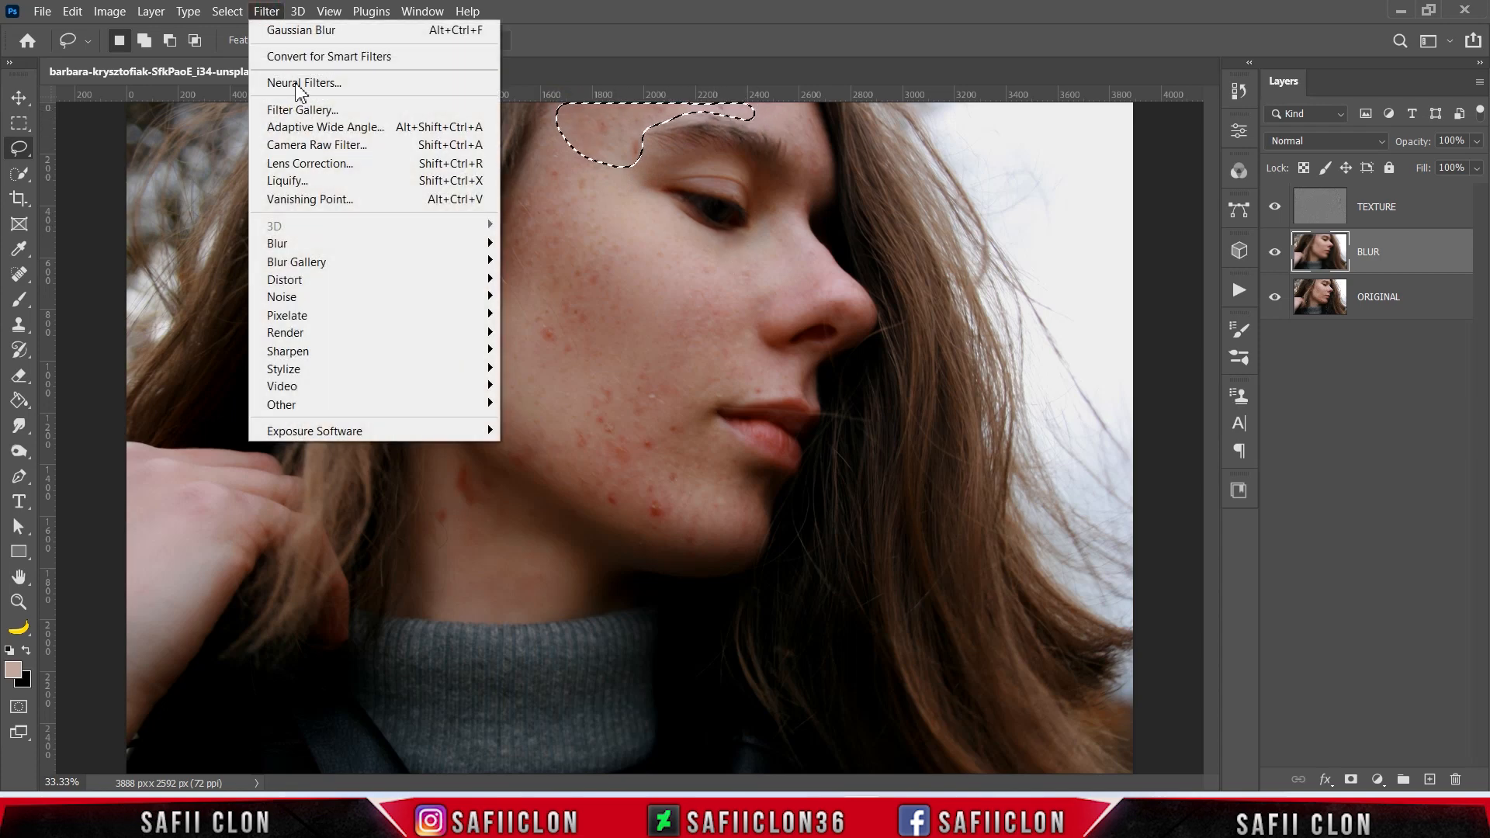
mouse_move(434, 247)
click(547, 324)
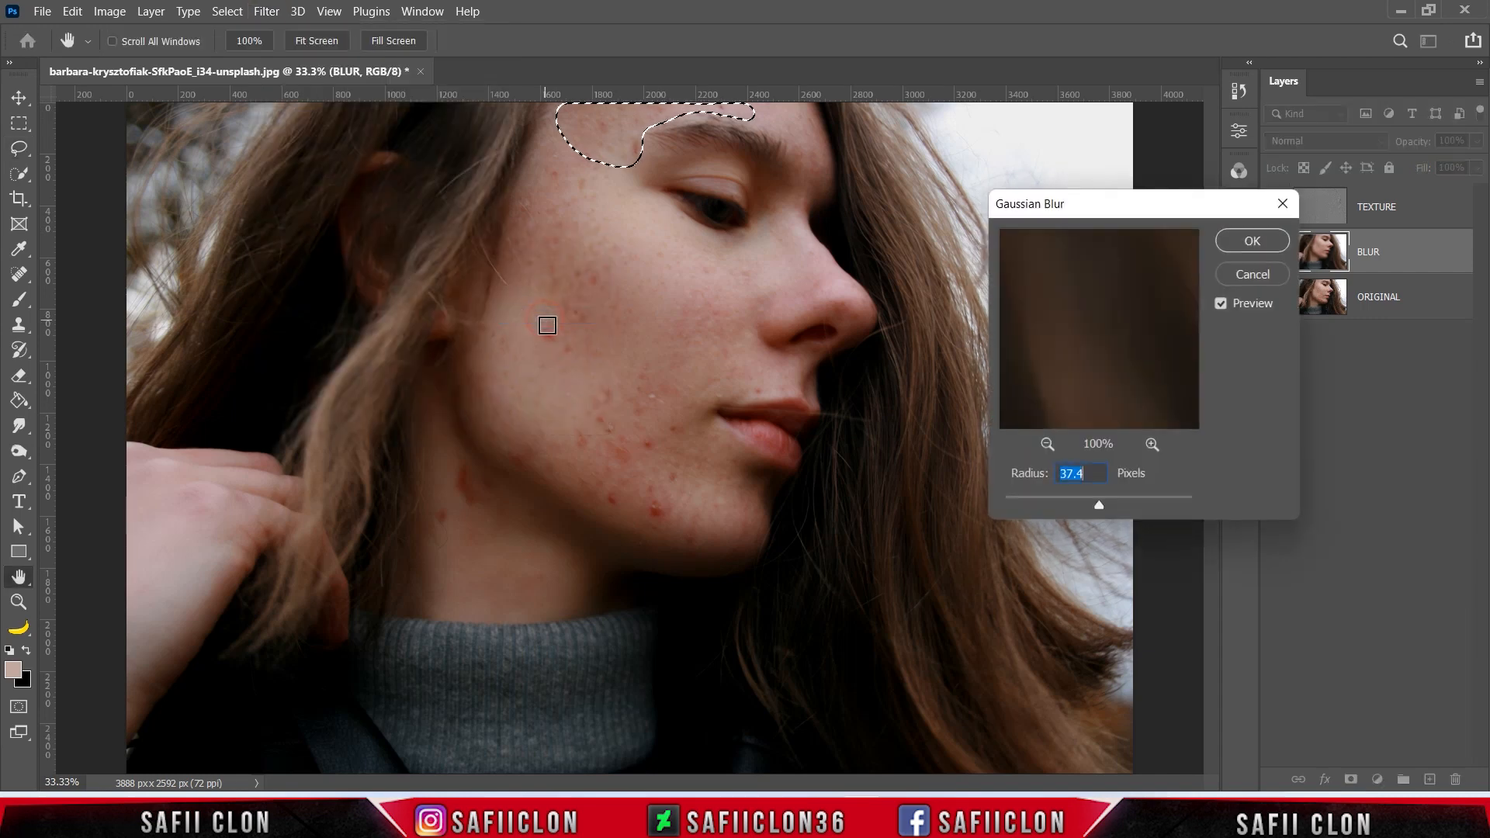
drag(1103, 506, 1100, 505)
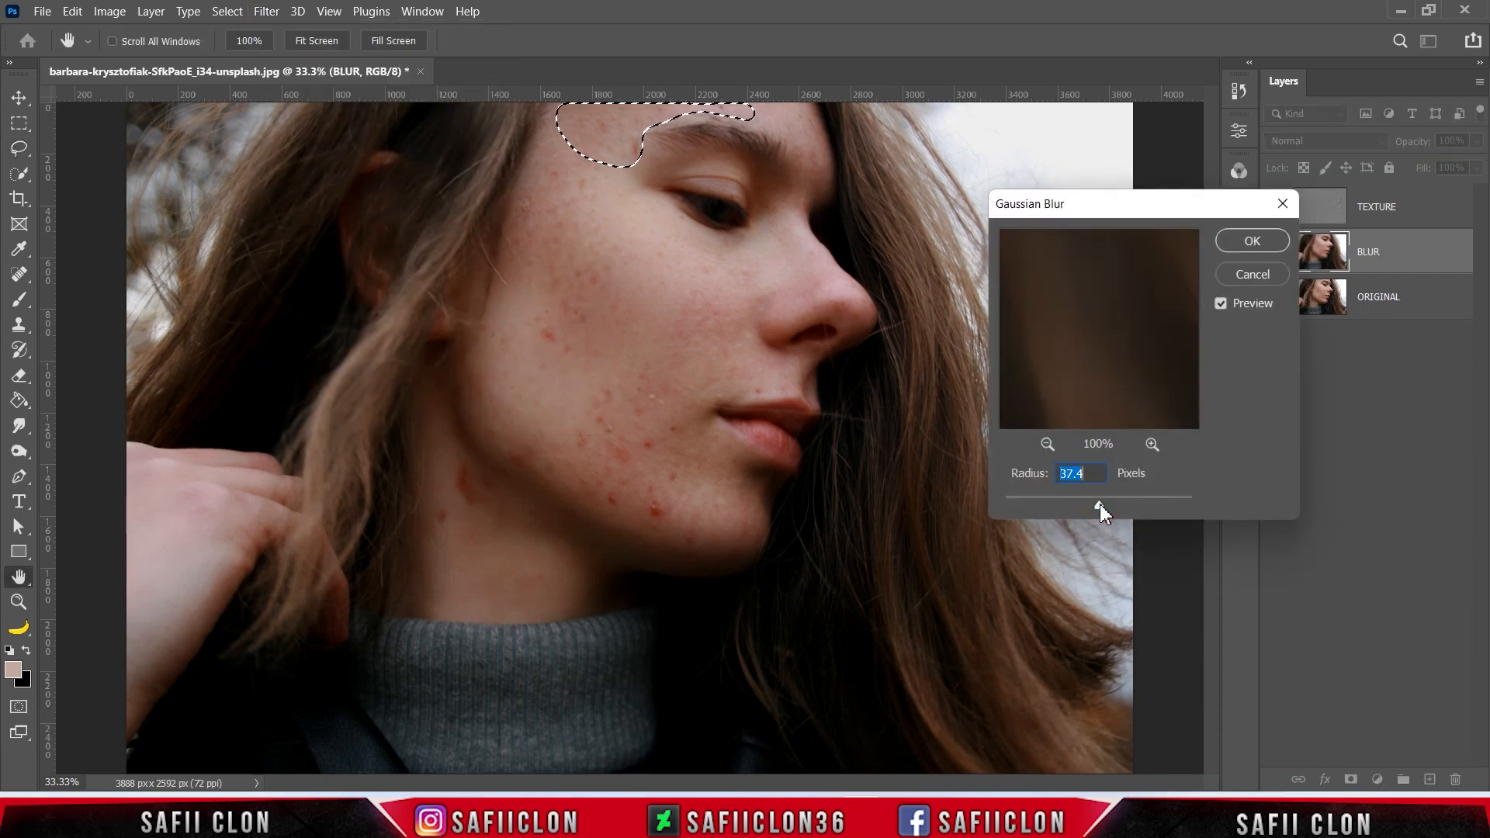
click(1227, 246)
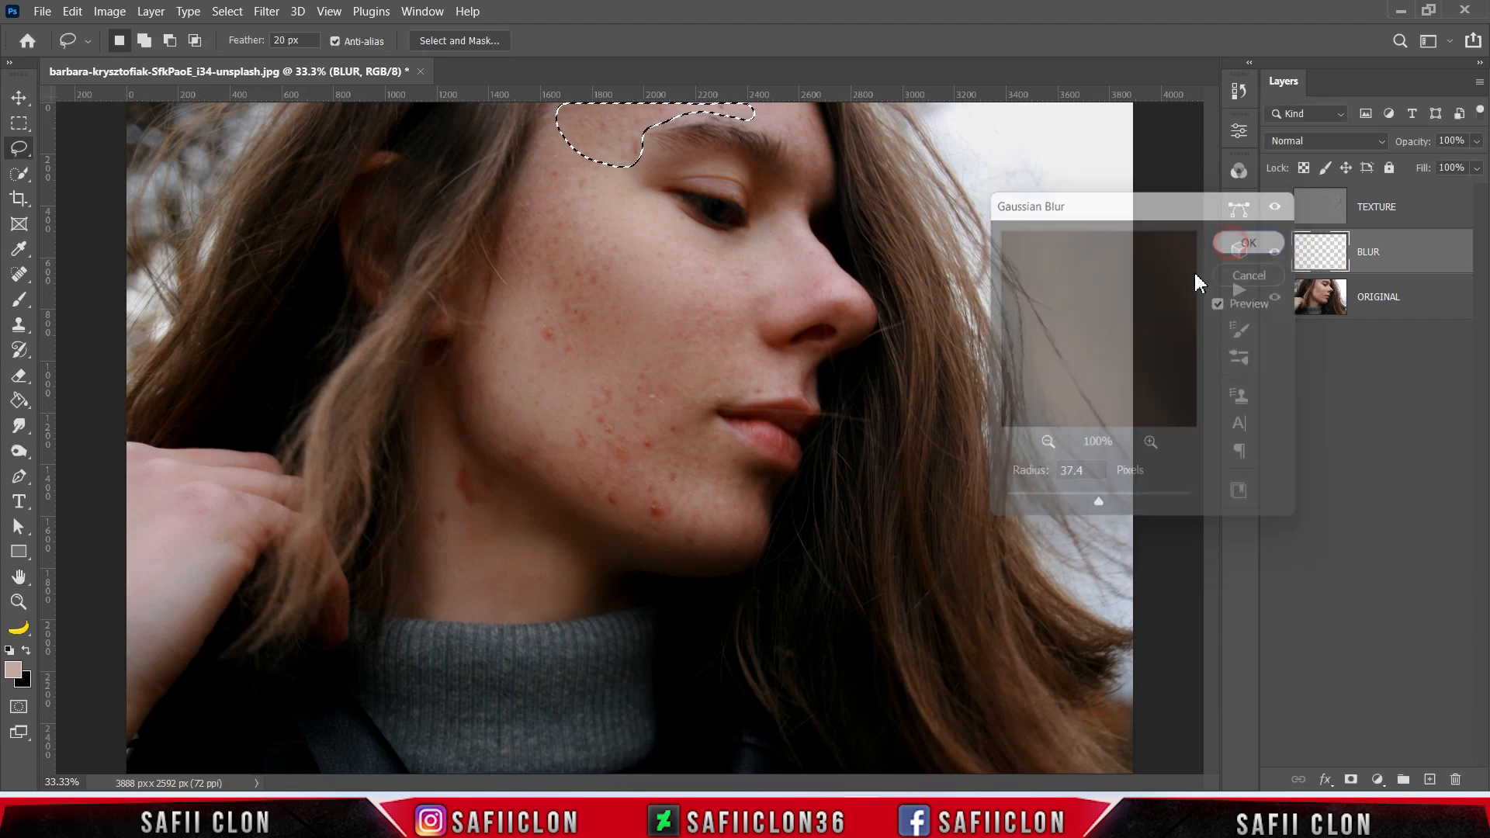
Lasso the reddened patch on the neck below the jaw and soften it with Gaussian Blur
key(l)
mouse_move(450, 432)
mouse_down()
mouse_move(508, 511)
mouse_move(462, 572)
mouse_move(436, 535)
mouse_move(450, 439)
mouse_up()
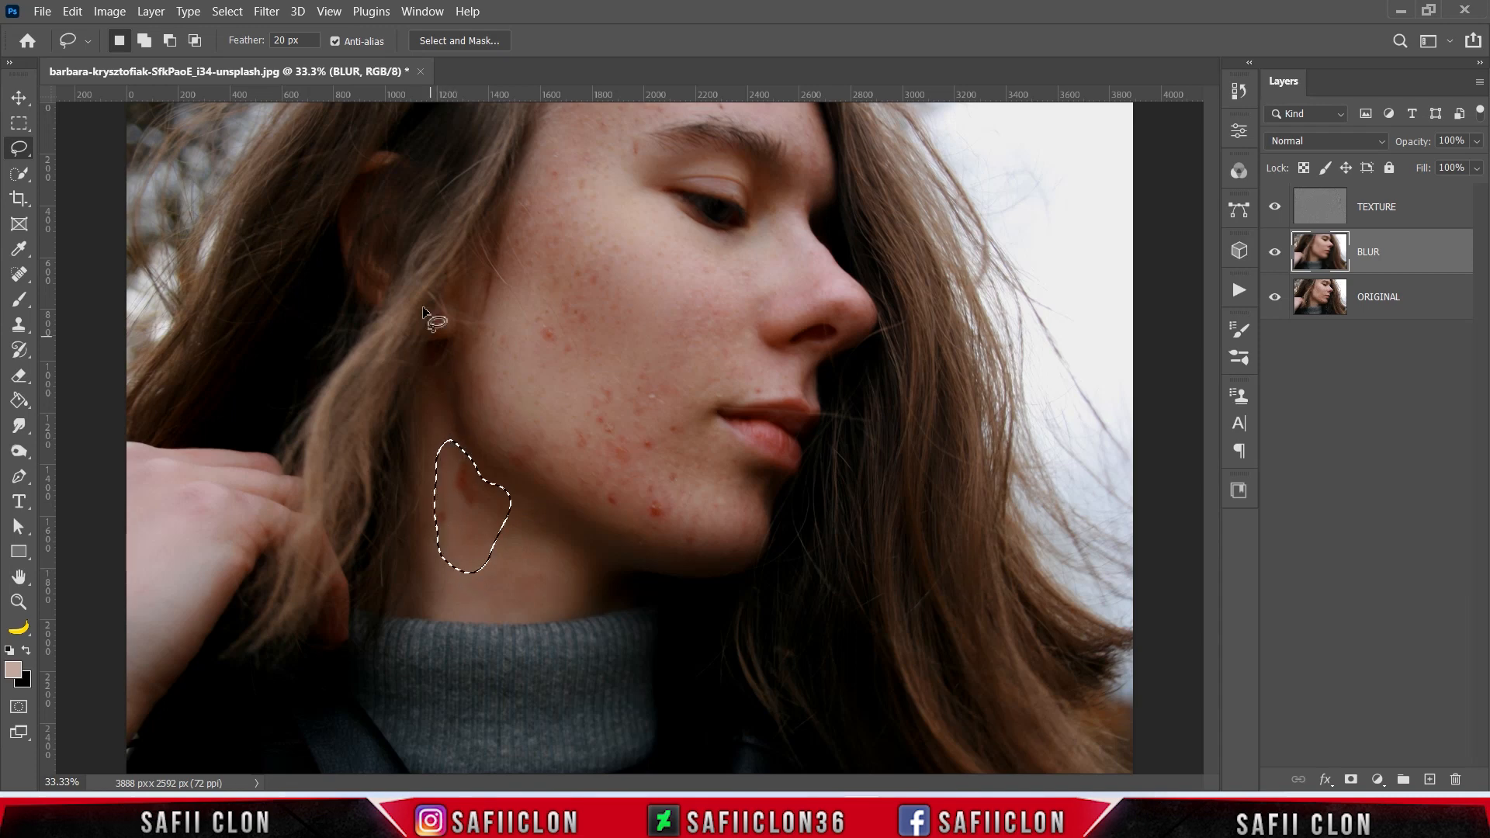
click(266, 11)
mouse_move(458, 245)
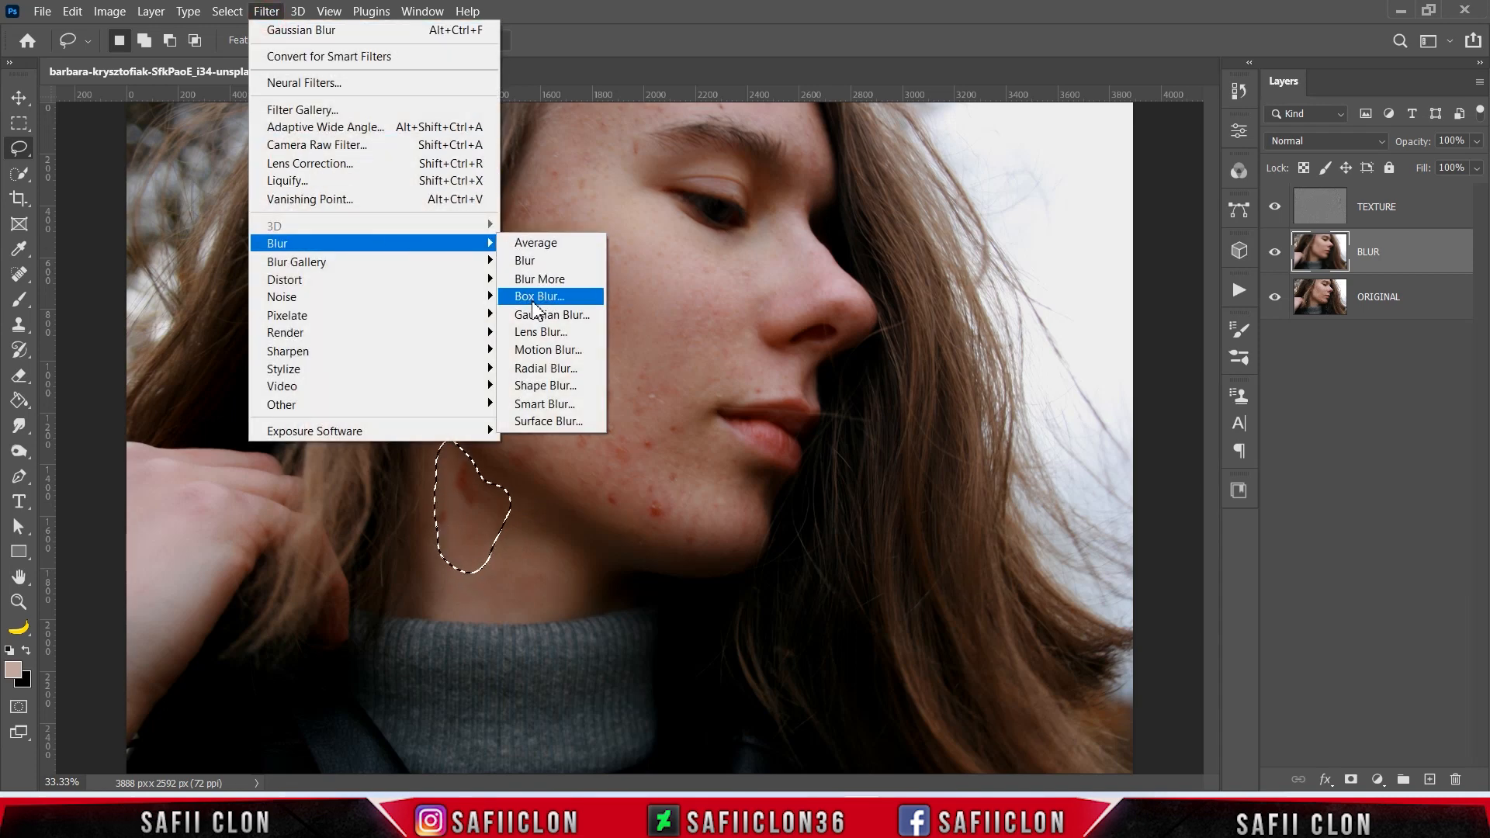
click(547, 314)
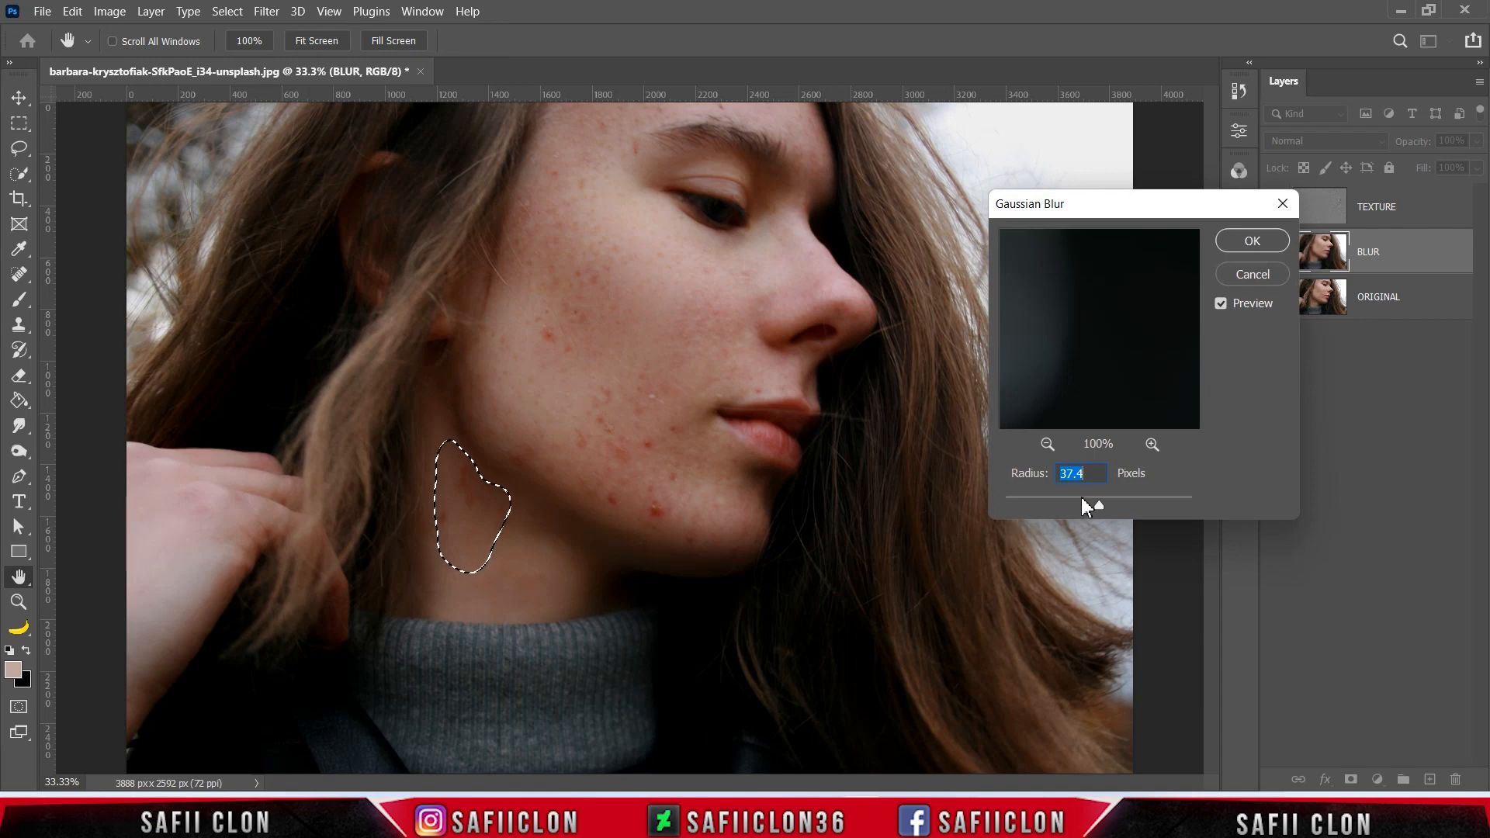
drag(1098, 503, 1100, 501)
click(1251, 241)
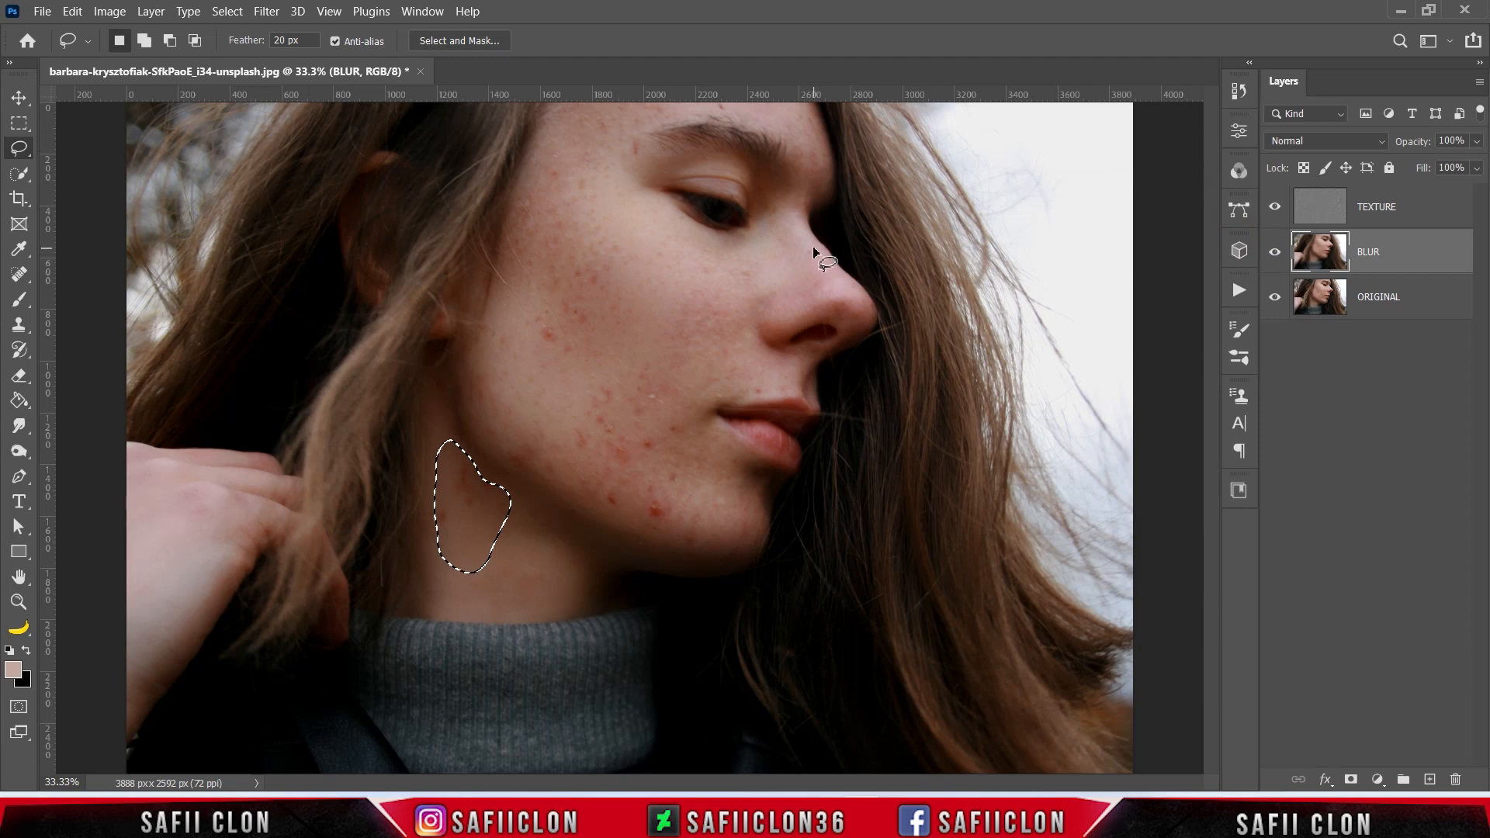
Lasso small spots on the nose, beside the mouth and on the chin, adding each one to a combined selection
mouse_move(812, 240)
mouse_down()
mouse_move(831, 270)
mouse_move(812, 237)
mouse_up()
click(151, 43)
mouse_move(829, 296)
mouse_down()
mouse_move(851, 323)
mouse_move(818, 295)
mouse_up()
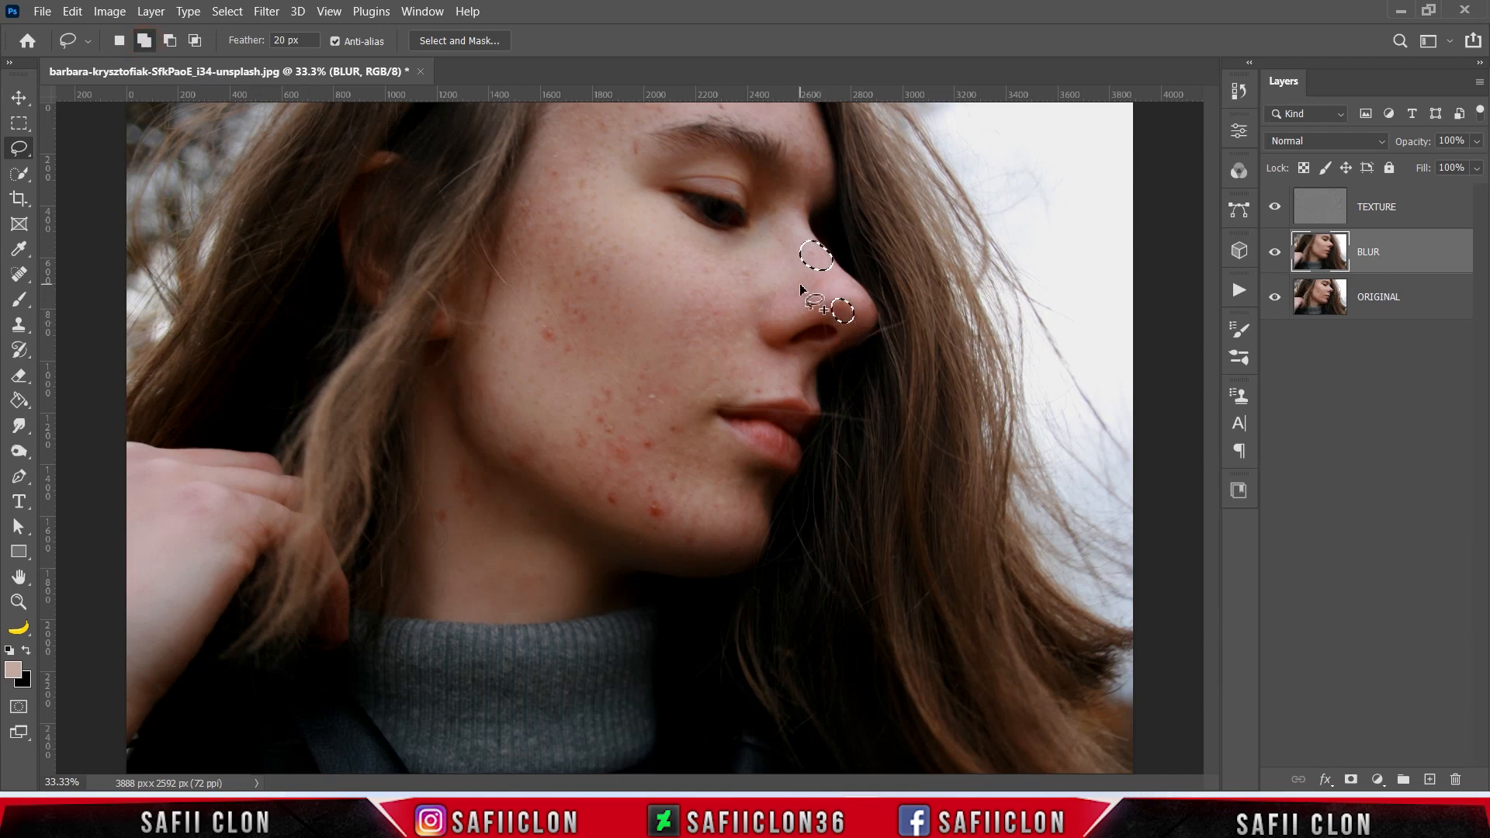
click(808, 205)
drag(672, 512, 673, 514)
mouse_move(622, 492)
mouse_down()
mouse_move(609, 509)
mouse_move(623, 504)
mouse_up()
drag(682, 526, 688, 545)
mouse_move(675, 426)
mouse_down()
mouse_move(655, 456)
mouse_move(676, 426)
mouse_up()
Try a Gaussian Blur of 159 pixels on the selected nose and chin spots and clear the selection
click(264, 12)
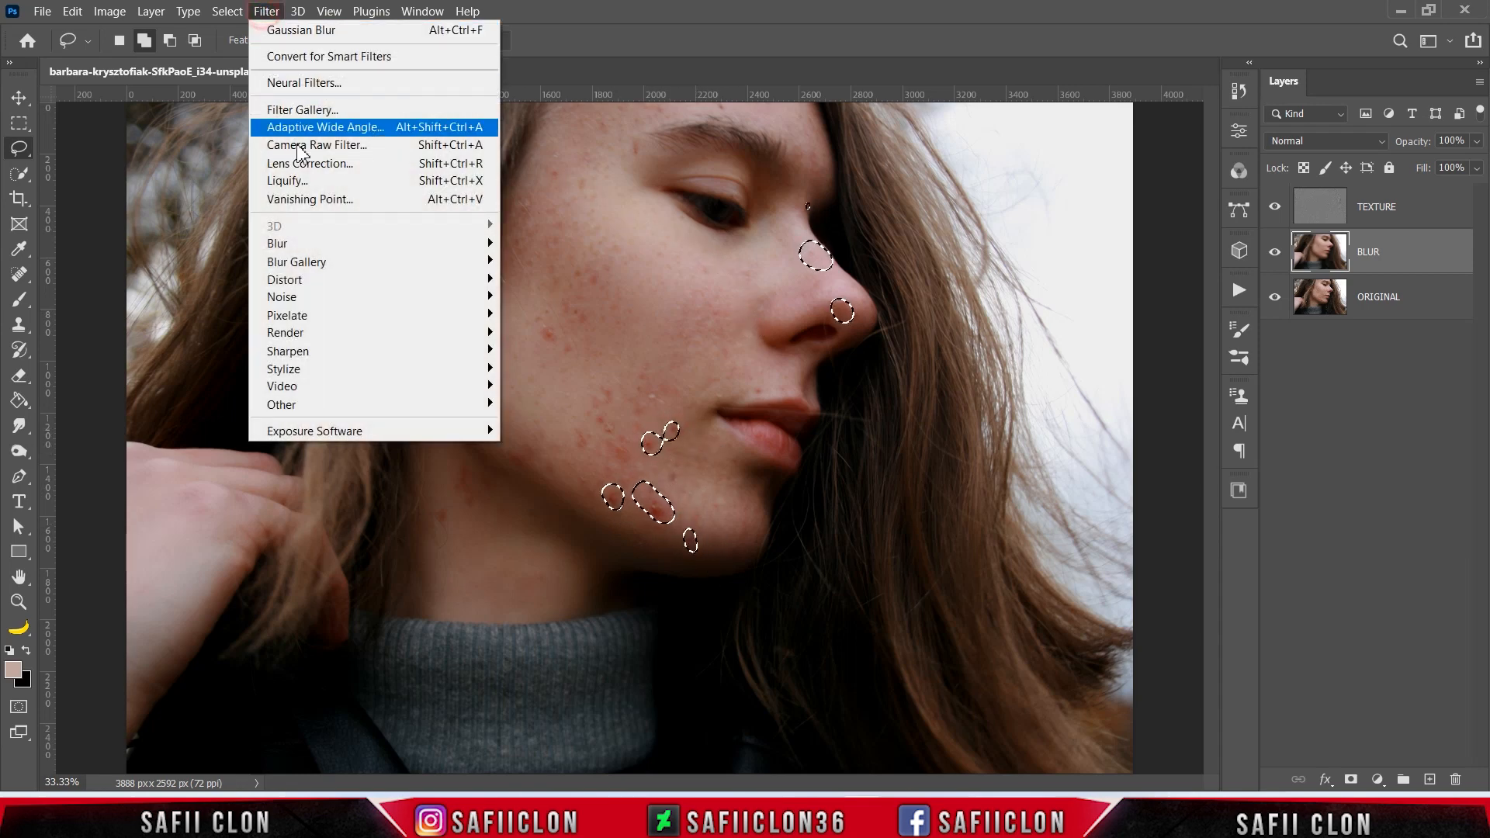
mouse_move(469, 244)
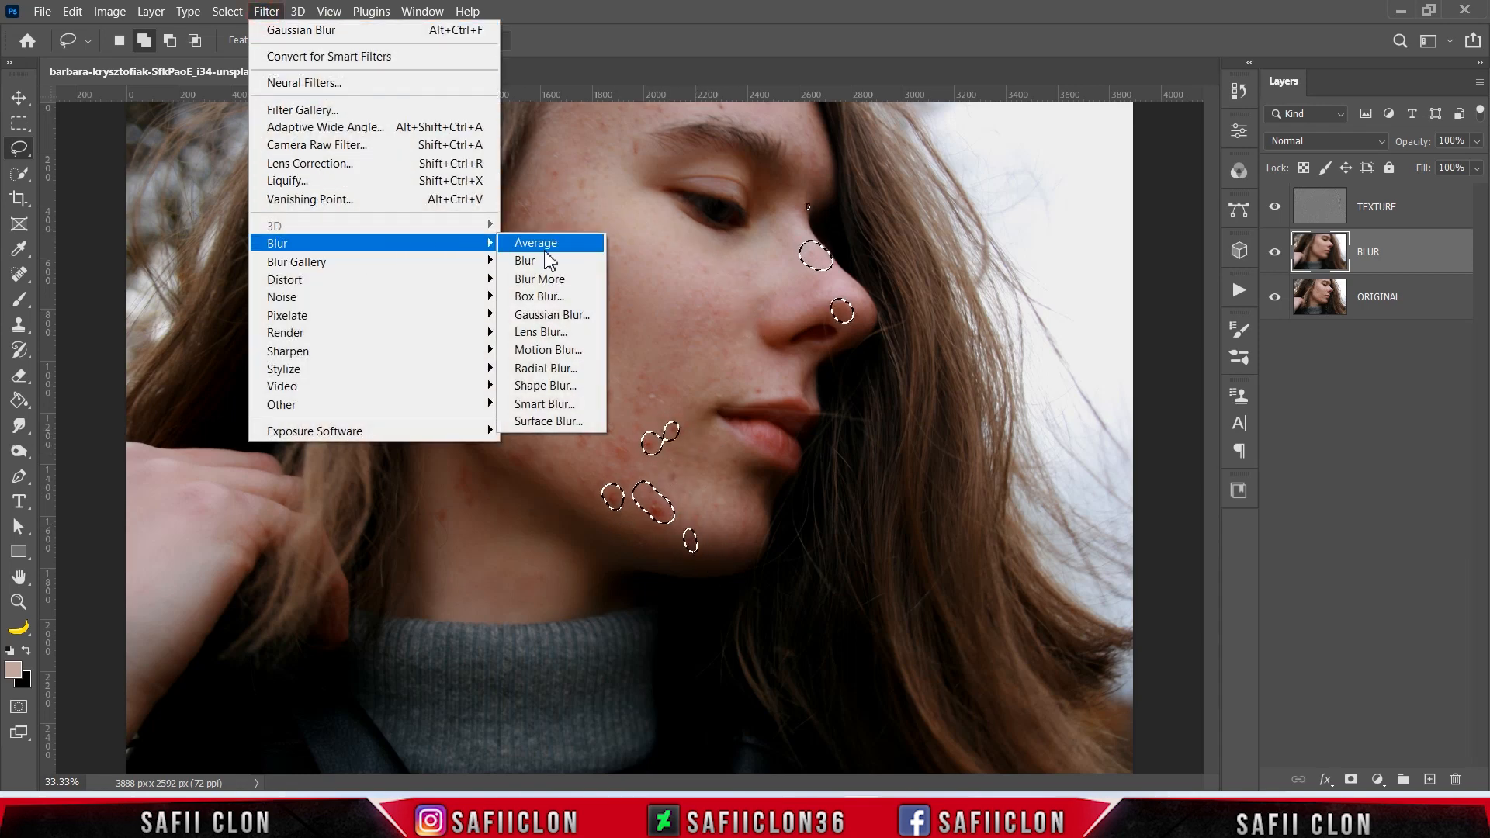
click(557, 318)
click(1114, 504)
click(1252, 241)
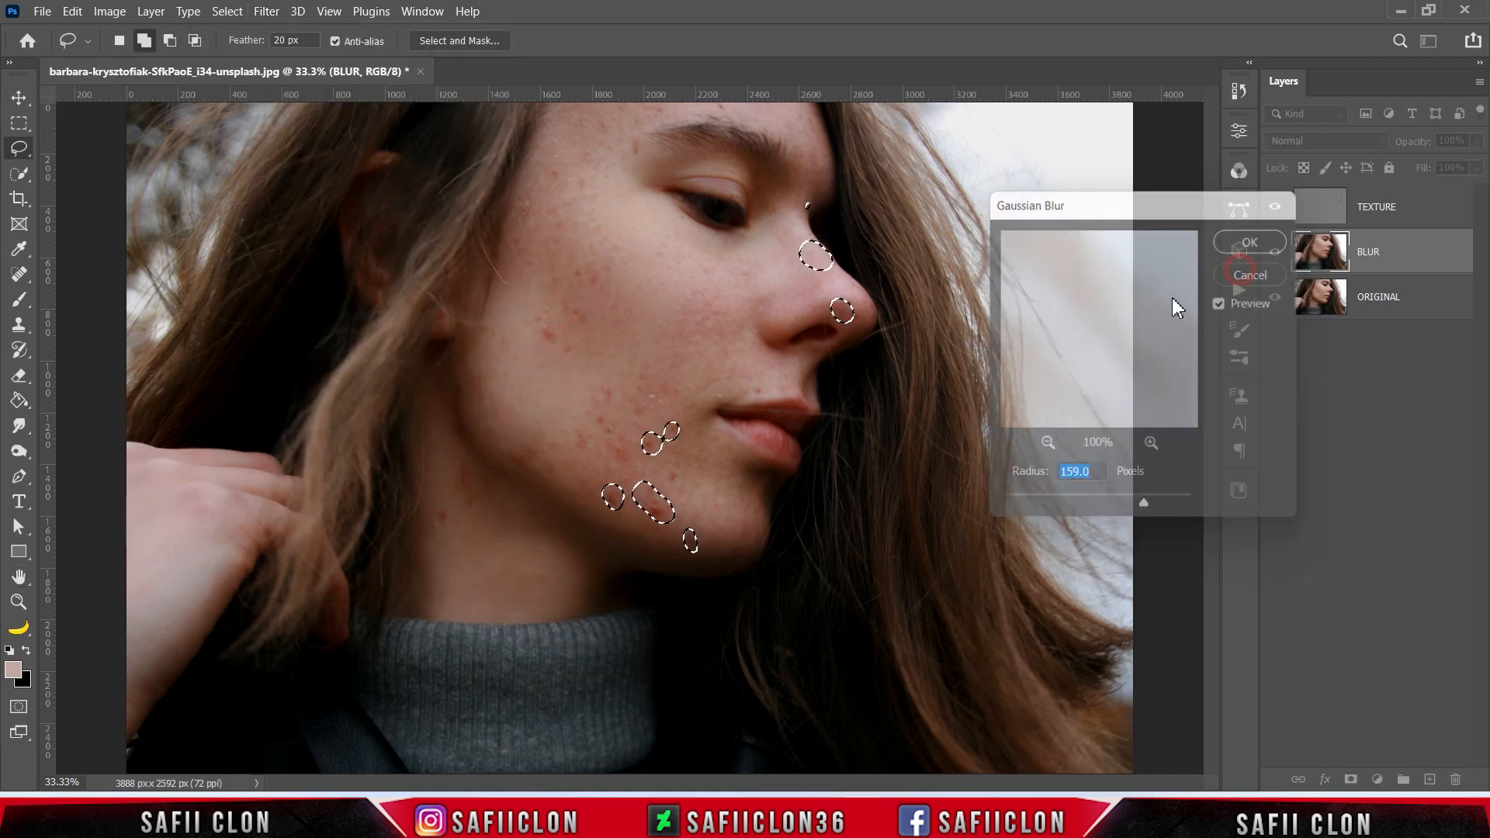
key(ctrl+d)
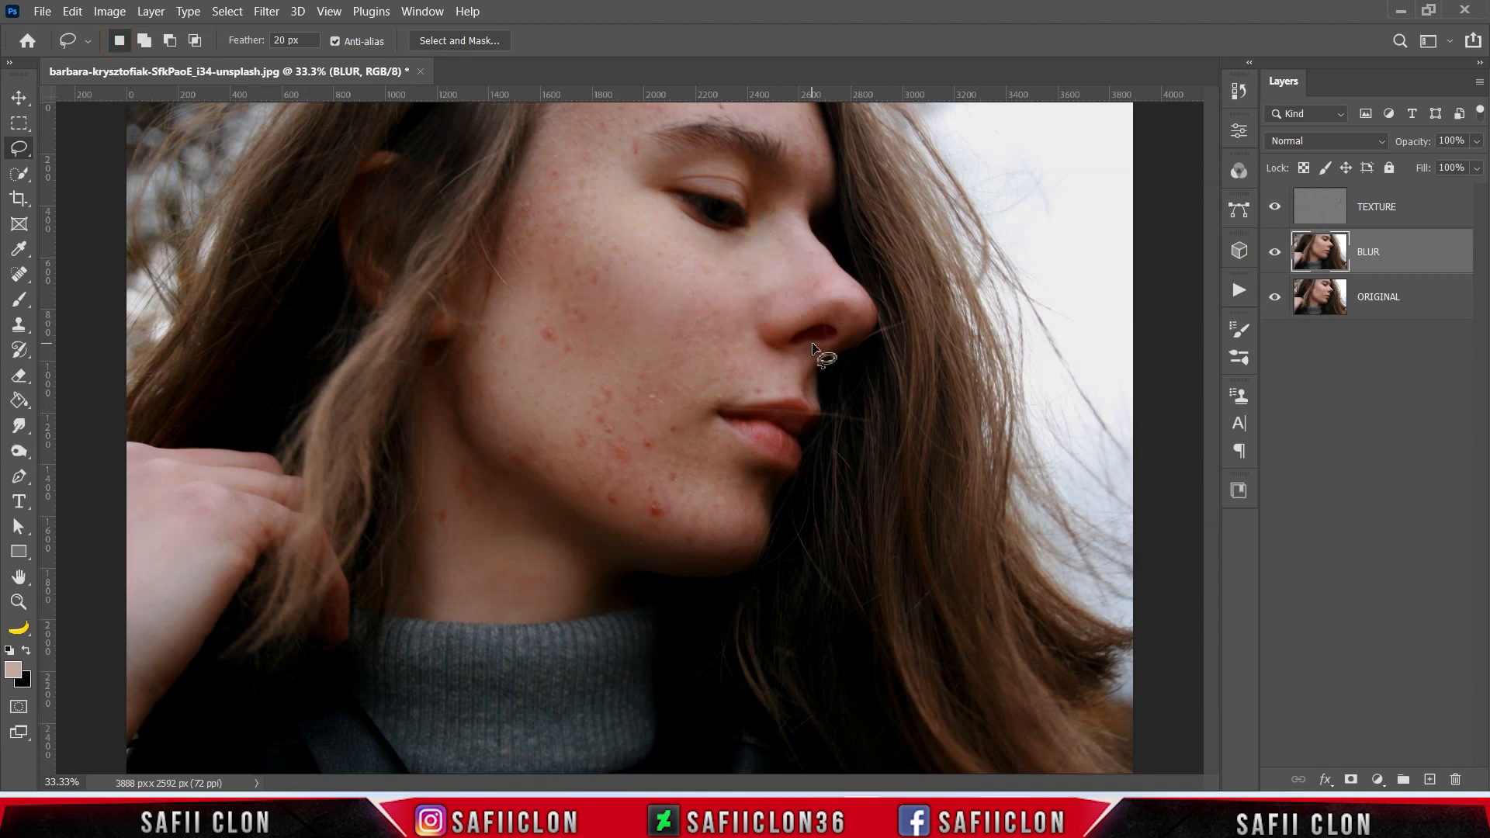
Compare the skin before and after softening by toggling the BLUR layer's visibility off and on
key(ctrl+minus)
key(ctrl+plus)
click(1275, 253)
click(1275, 253)
click(1274, 253)
click(1275, 253)
Make the TEXTURE layer active, check it by toggling its visibility, and set up the Spot Healing Brush at 50 px
click(1412, 221)
click(1276, 213)
click(1277, 213)
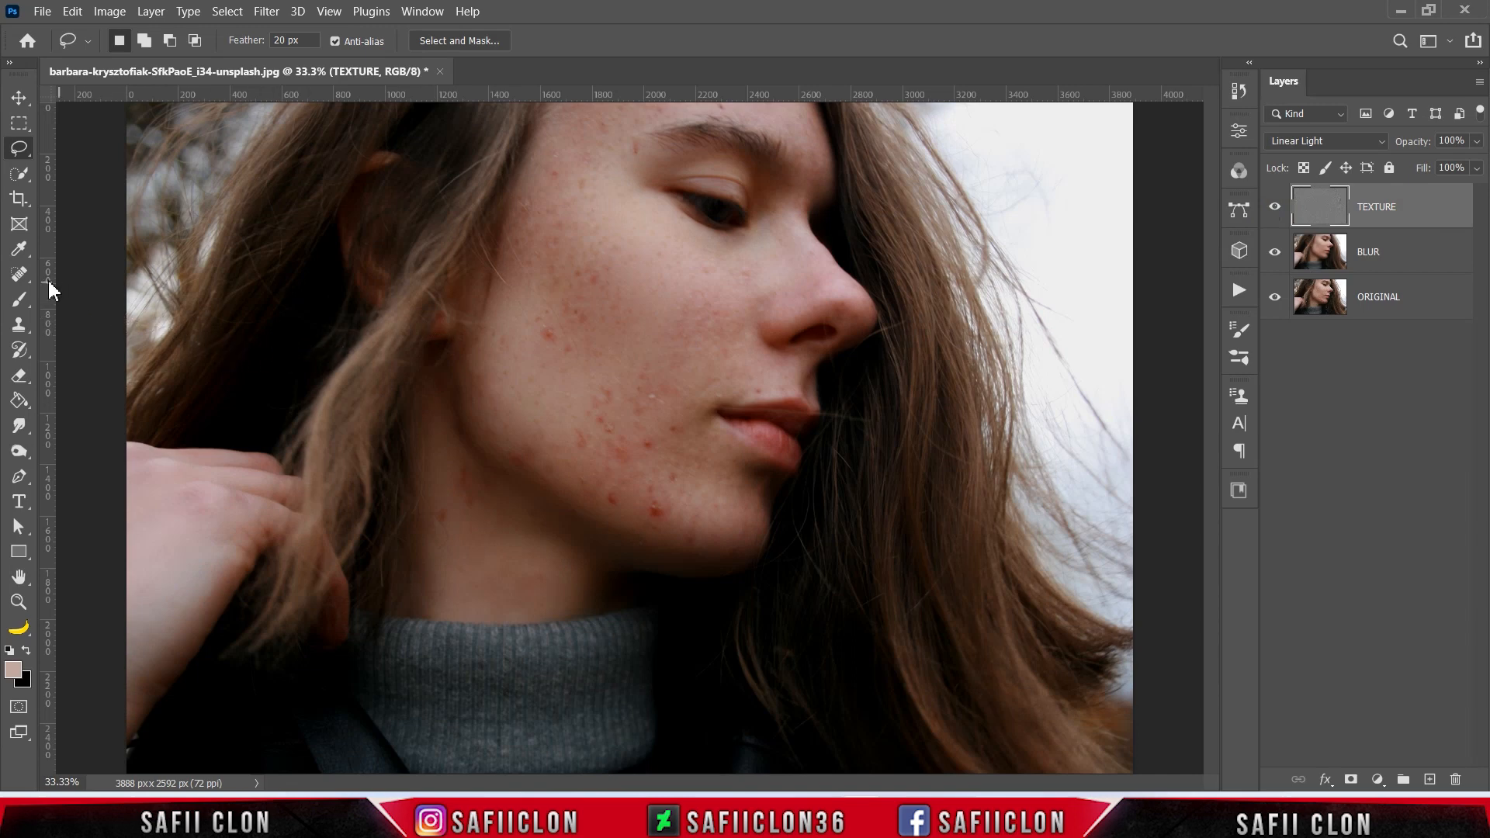
click(20, 273)
click(110, 277)
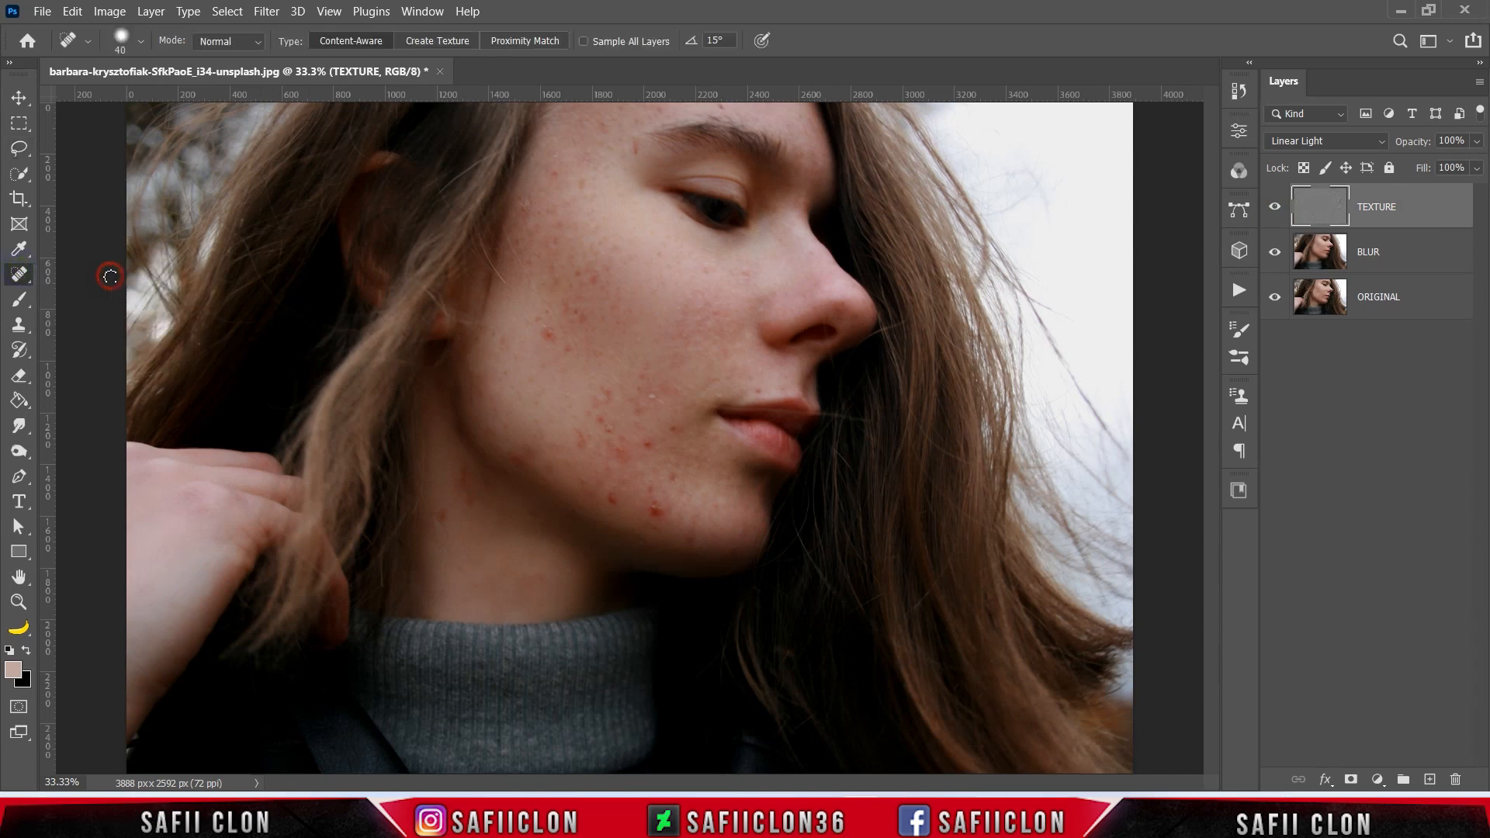
click(142, 41)
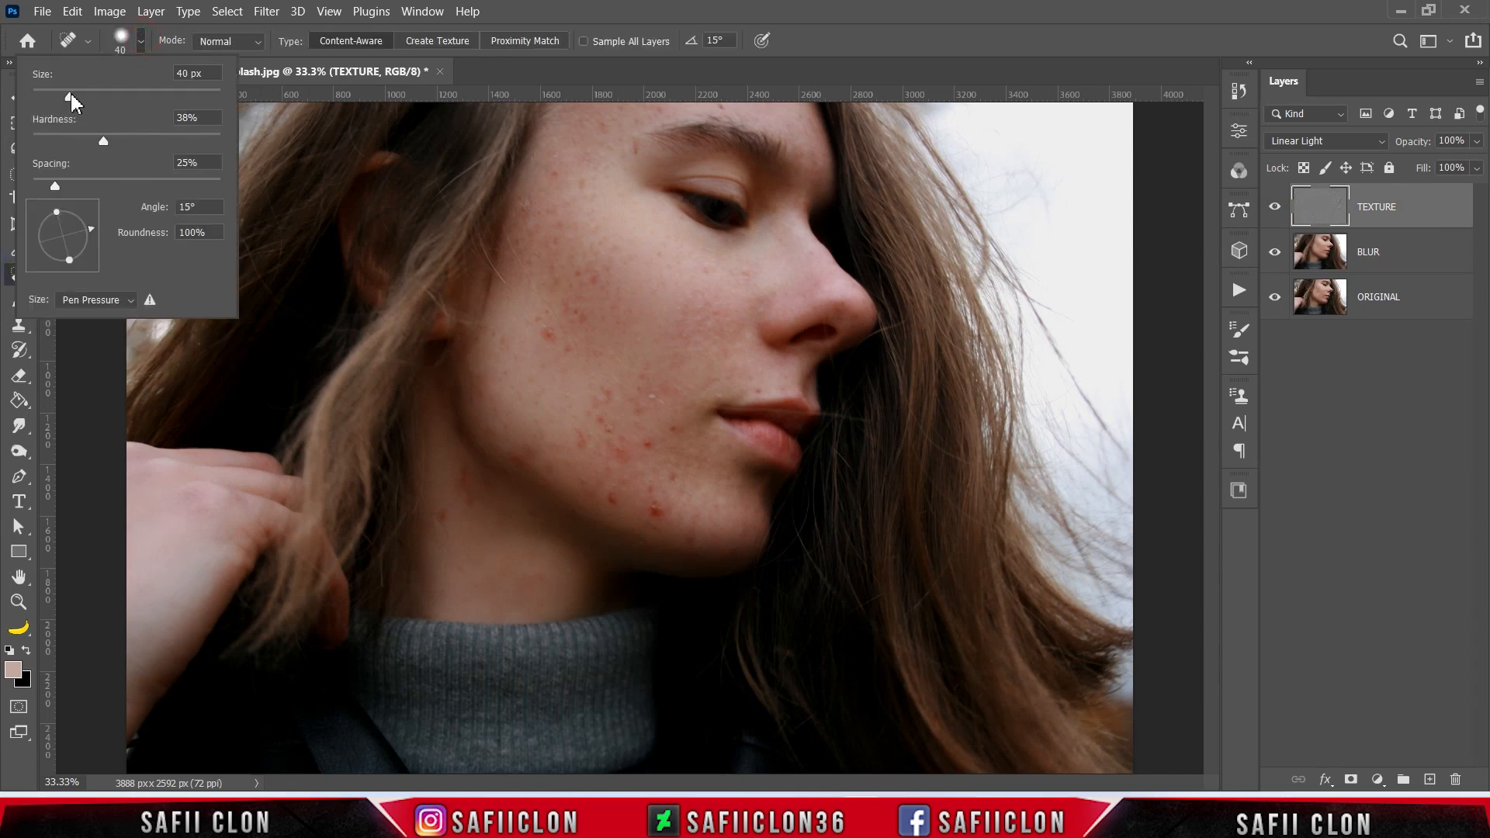
drag(70, 97, 71, 97)
click(141, 41)
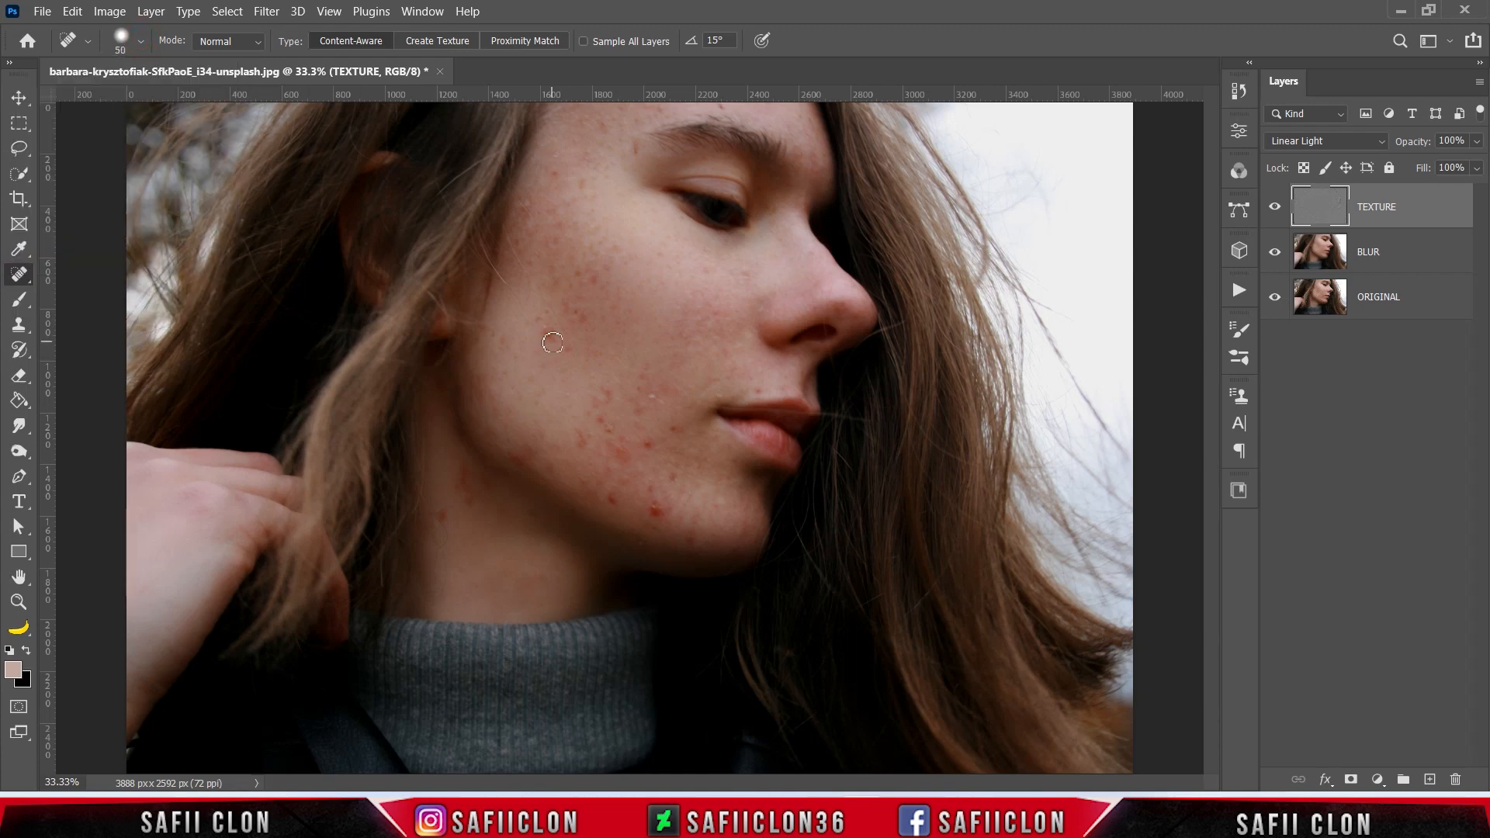
Heal the remaining blemishes across the cheek, chin, mouth area, forehead, jaw and neck with the Spot Healing Brush, adjusting its size to each spot
click(548, 334)
click(571, 348)
key(bracketright)
click(592, 399)
click(589, 414)
click(619, 438)
click(636, 399)
key(bracketleft)
click(717, 380)
key(bracketright)
click(699, 297)
key(bracketright)
click(717, 508)
click(652, 521)
click(661, 492)
click(673, 474)
click(615, 448)
key(bracketright)
click(535, 454)
click(442, 513)
drag(470, 499, 464, 475)
click(458, 485)
click(581, 315)
click(591, 280)
key(bracketleft)
click(607, 267)
click(611, 318)
click(581, 300)
click(586, 326)
click(601, 356)
click(548, 366)
click(510, 364)
click(508, 337)
click(536, 320)
key(bracketright)
click(556, 286)
click(633, 315)
click(718, 334)
click(675, 333)
click(708, 338)
click(634, 147)
click(593, 172)
click(621, 126)
click(813, 149)
click(559, 223)
click(741, 495)
click(728, 479)
click(707, 444)
click(672, 454)
click(642, 508)
click(698, 323)
click(551, 245)
click(585, 198)
click(611, 257)
click(594, 221)
click(532, 395)
click(501, 386)
click(542, 577)
click(482, 516)
Stamp all visible layers into a new merged layer above the TEXTURE layer
scroll(657, 393, down, 2)
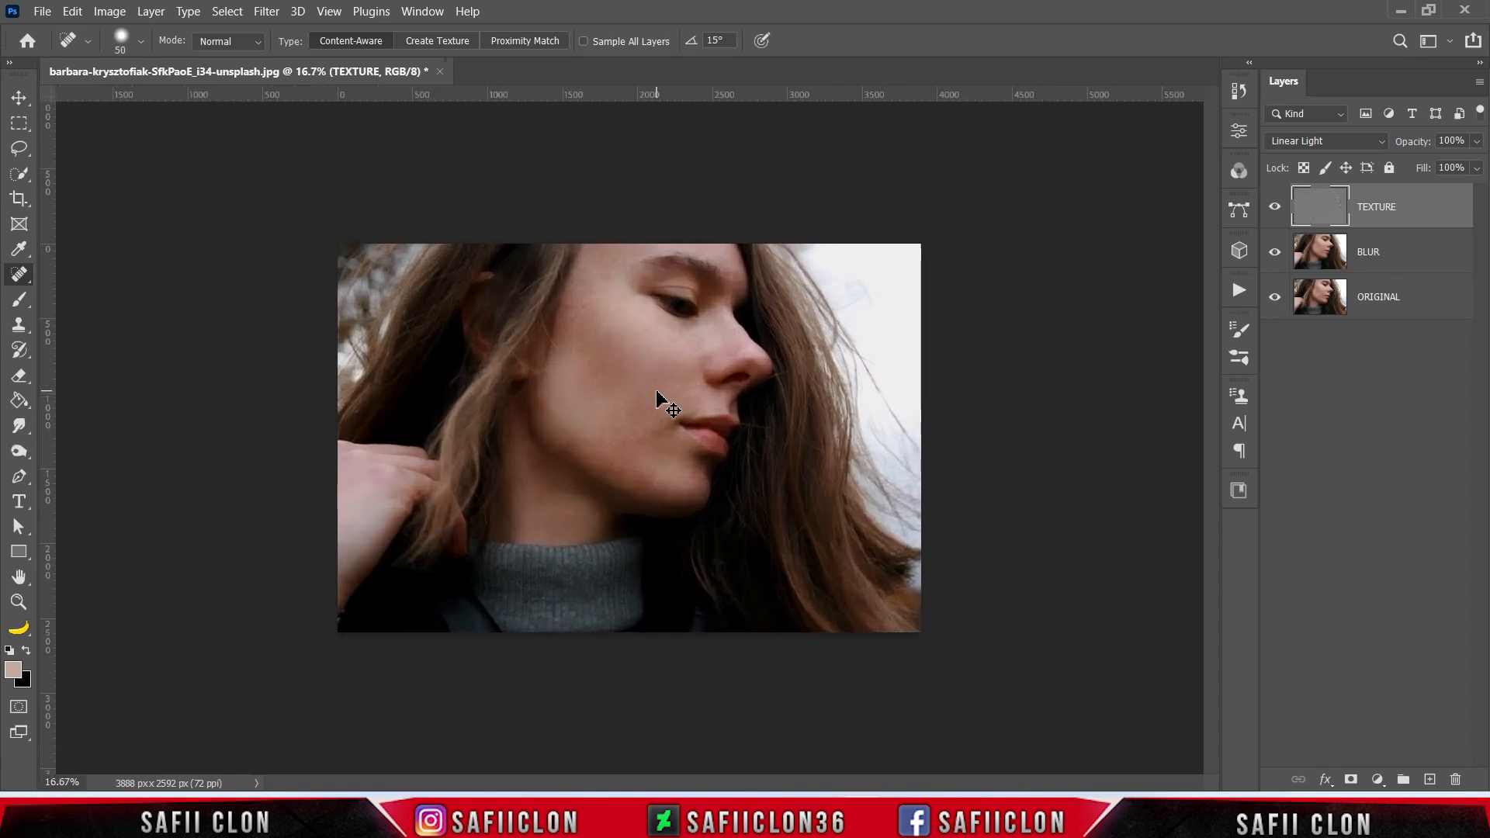
scroll(658, 393, up, 1)
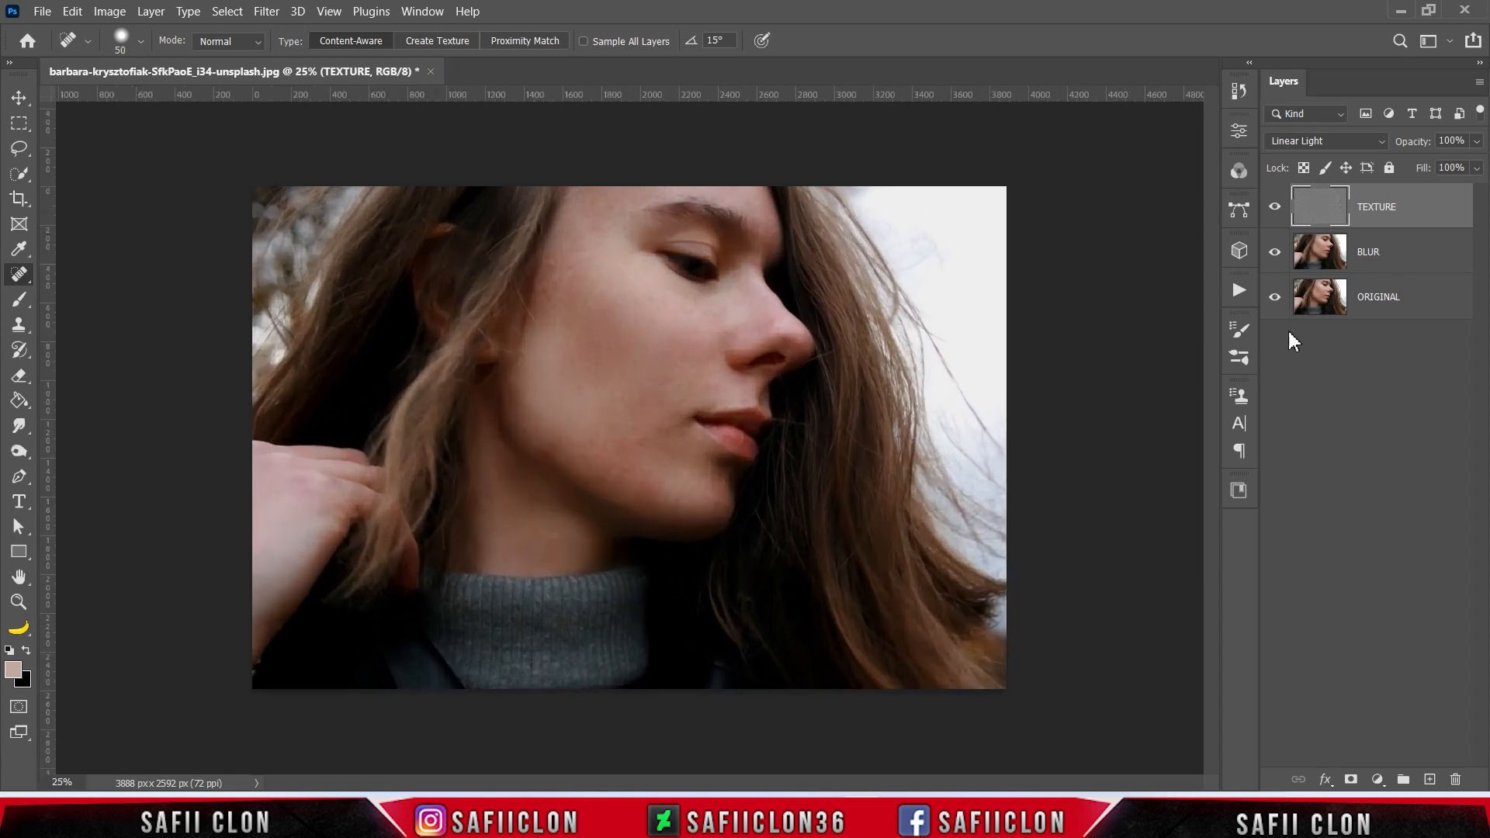
click(1414, 196)
key(ctrl+shift+alt+e)
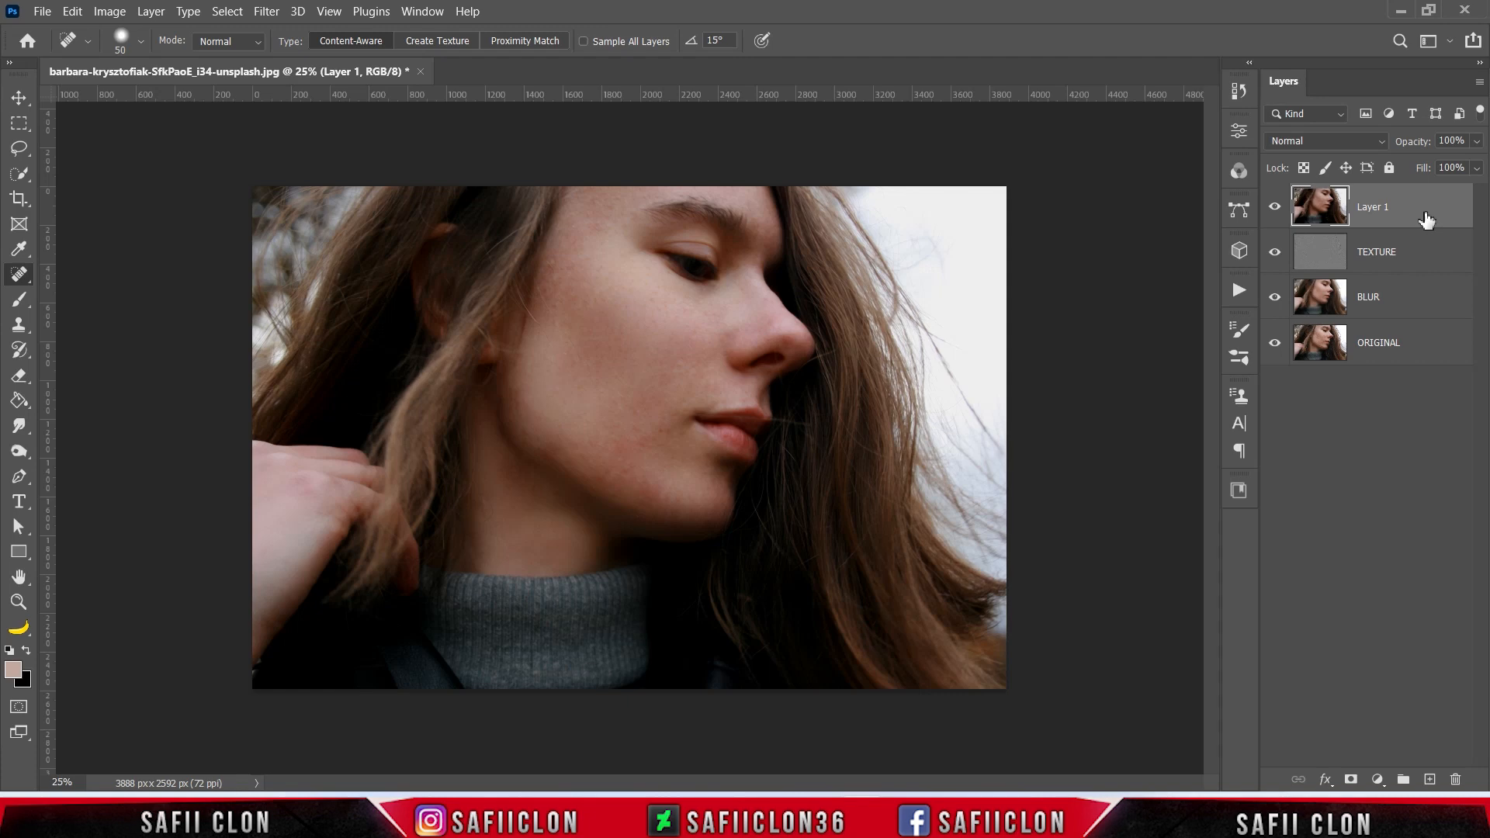
Rename the merged layer as SHARP
click(1371, 207)
double_click(1371, 207)
text(SHARP)
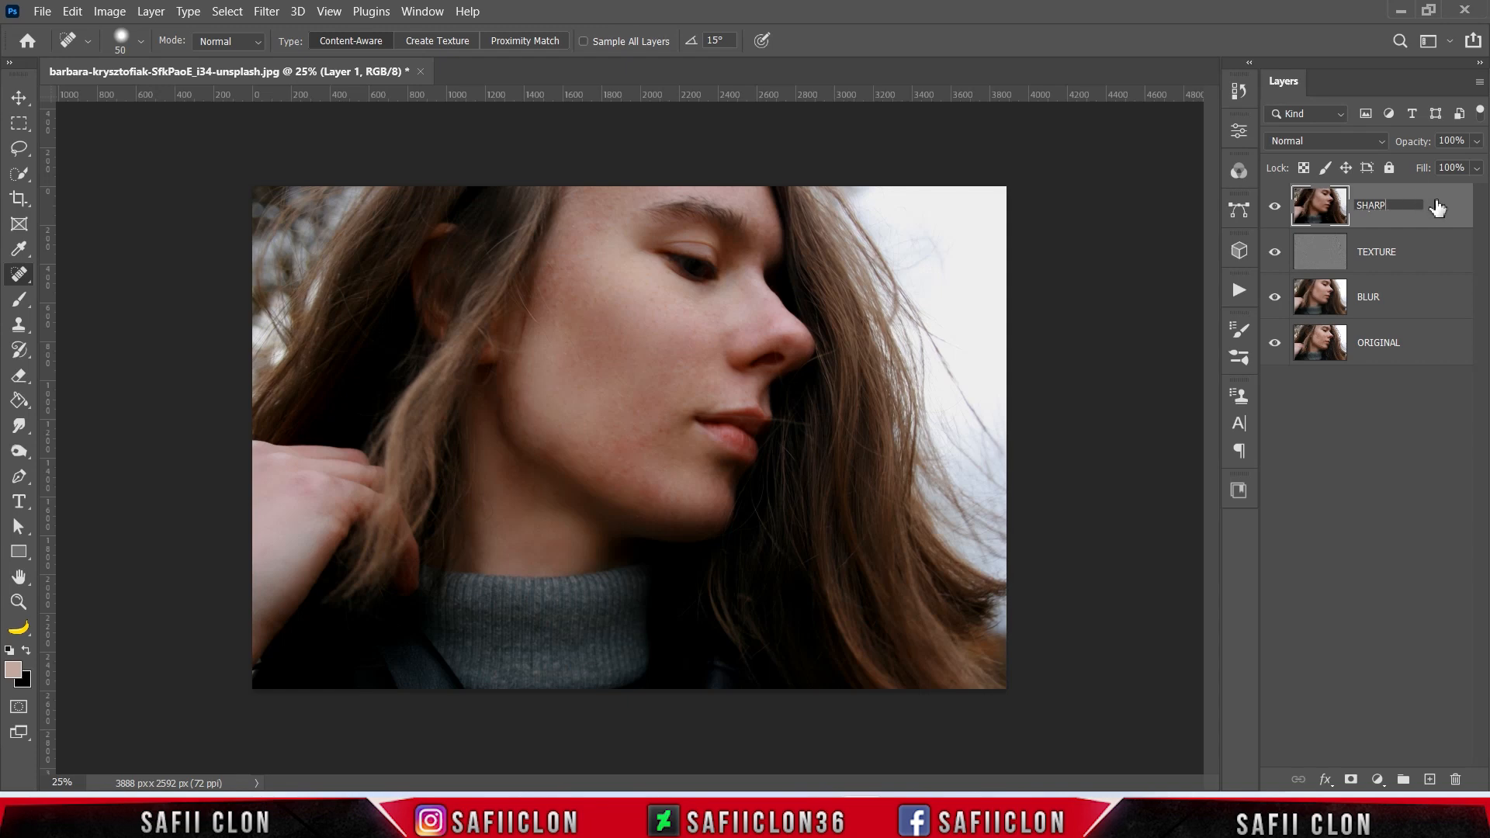
key(Escape)
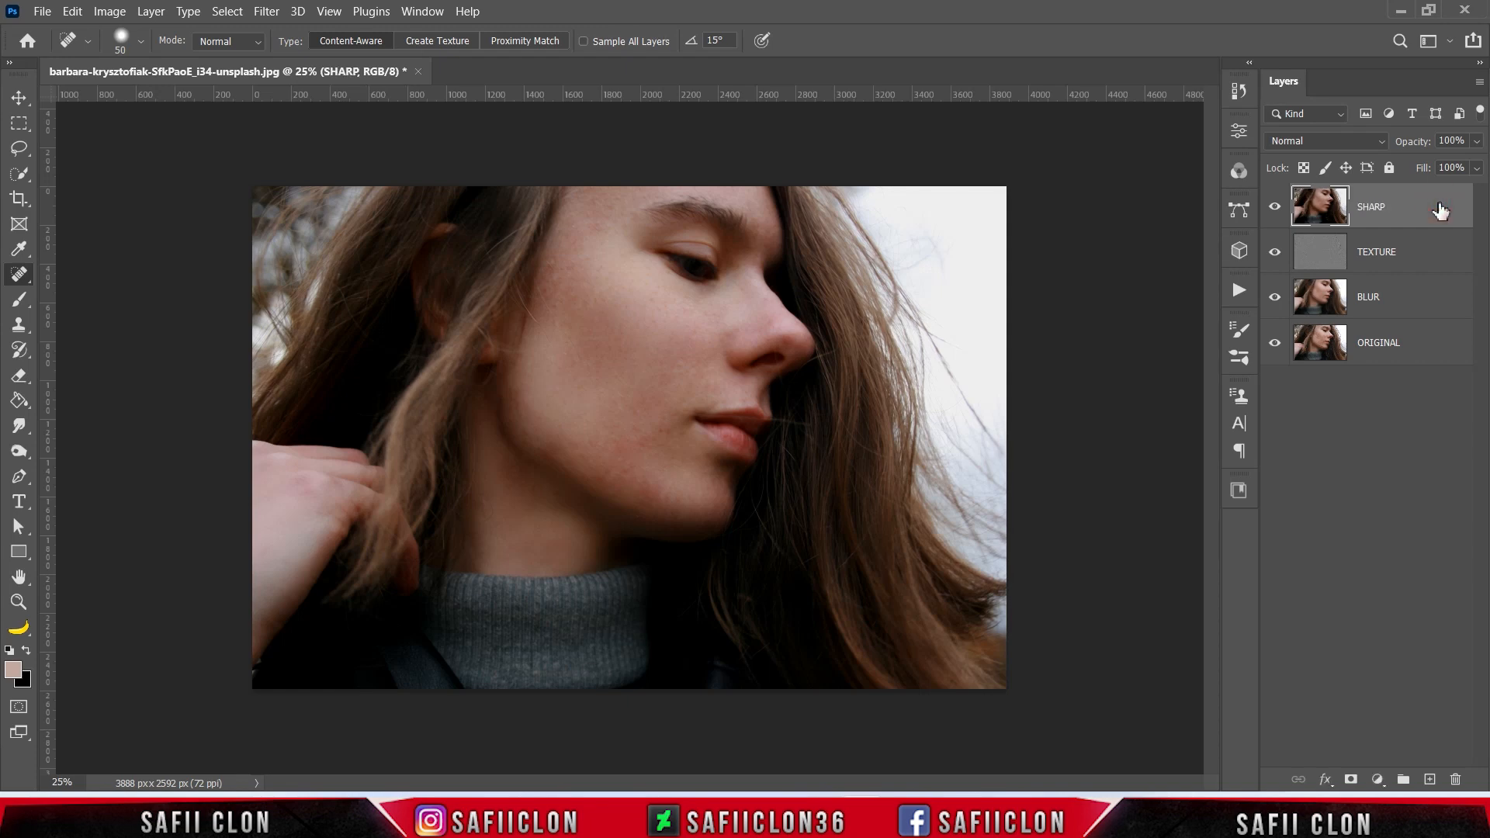
Rename the merged top layer as SHARPEN
double_click(1380, 215)
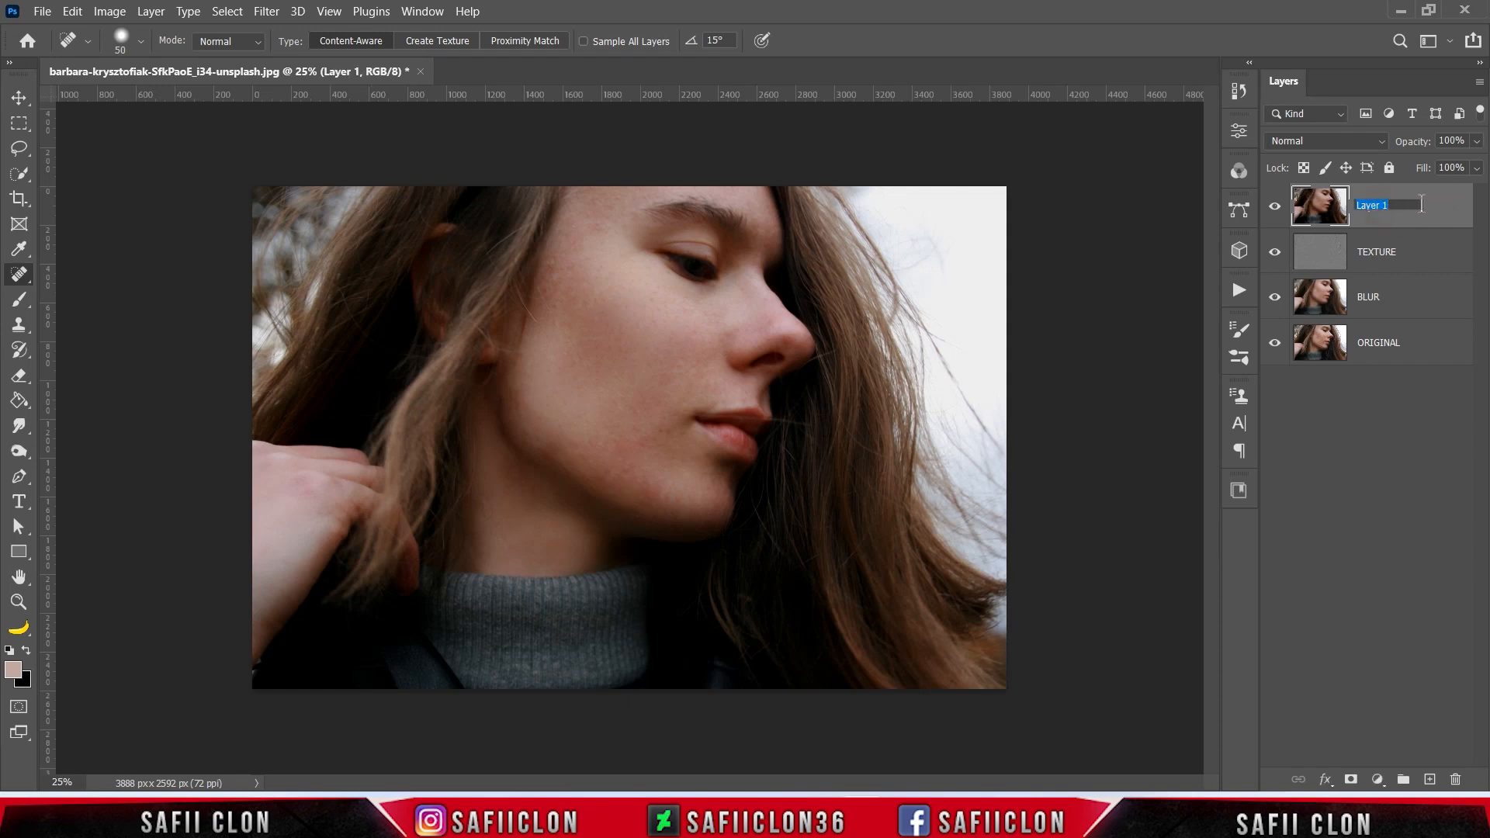
text(SHARPEN)
key(Return)
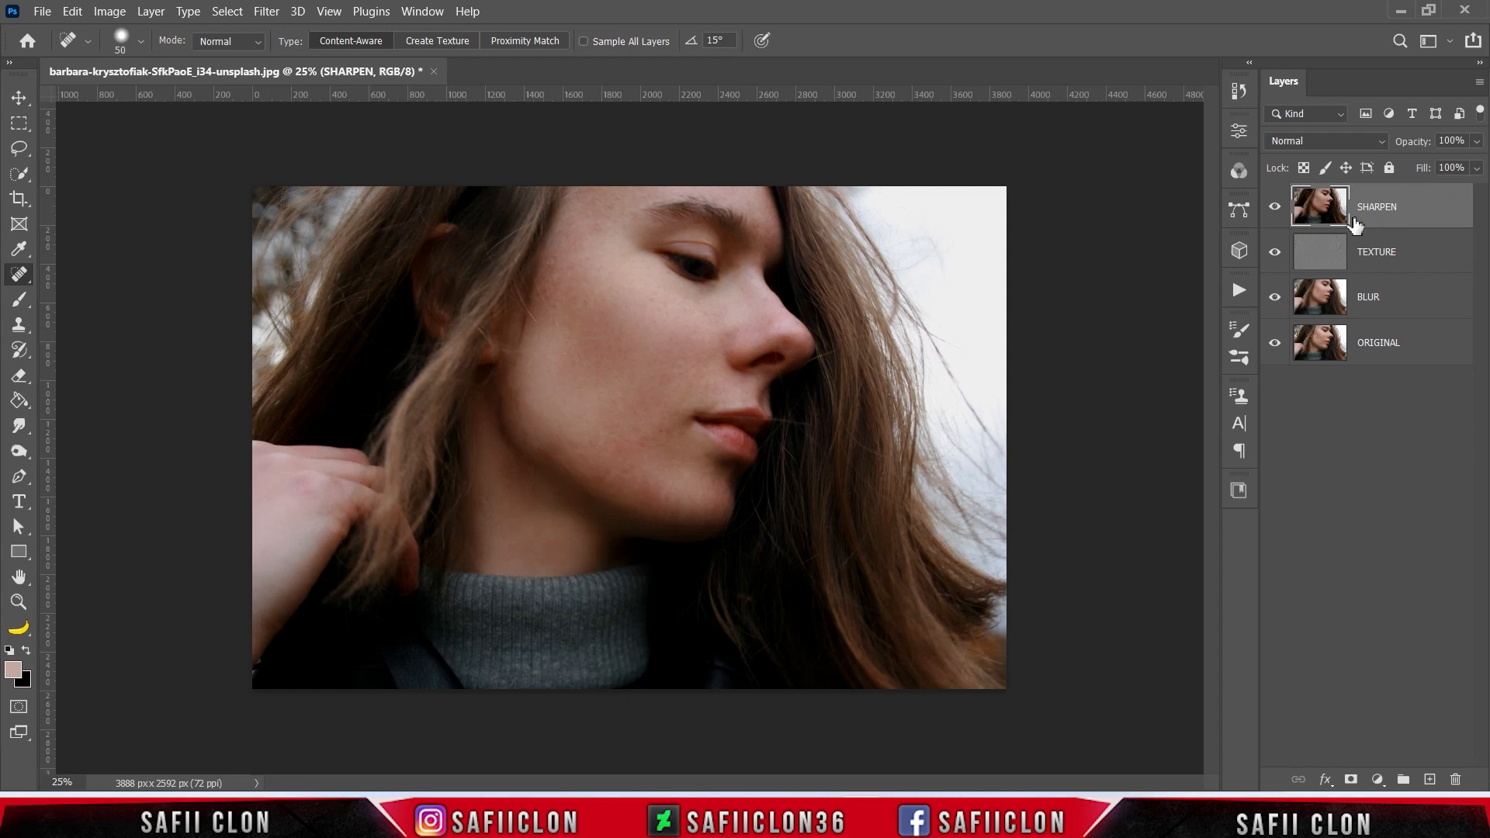
Start Smart Sharpen on the SHARPEN layer and frame the cheek and mouth in its preview at 33%
click(266, 12)
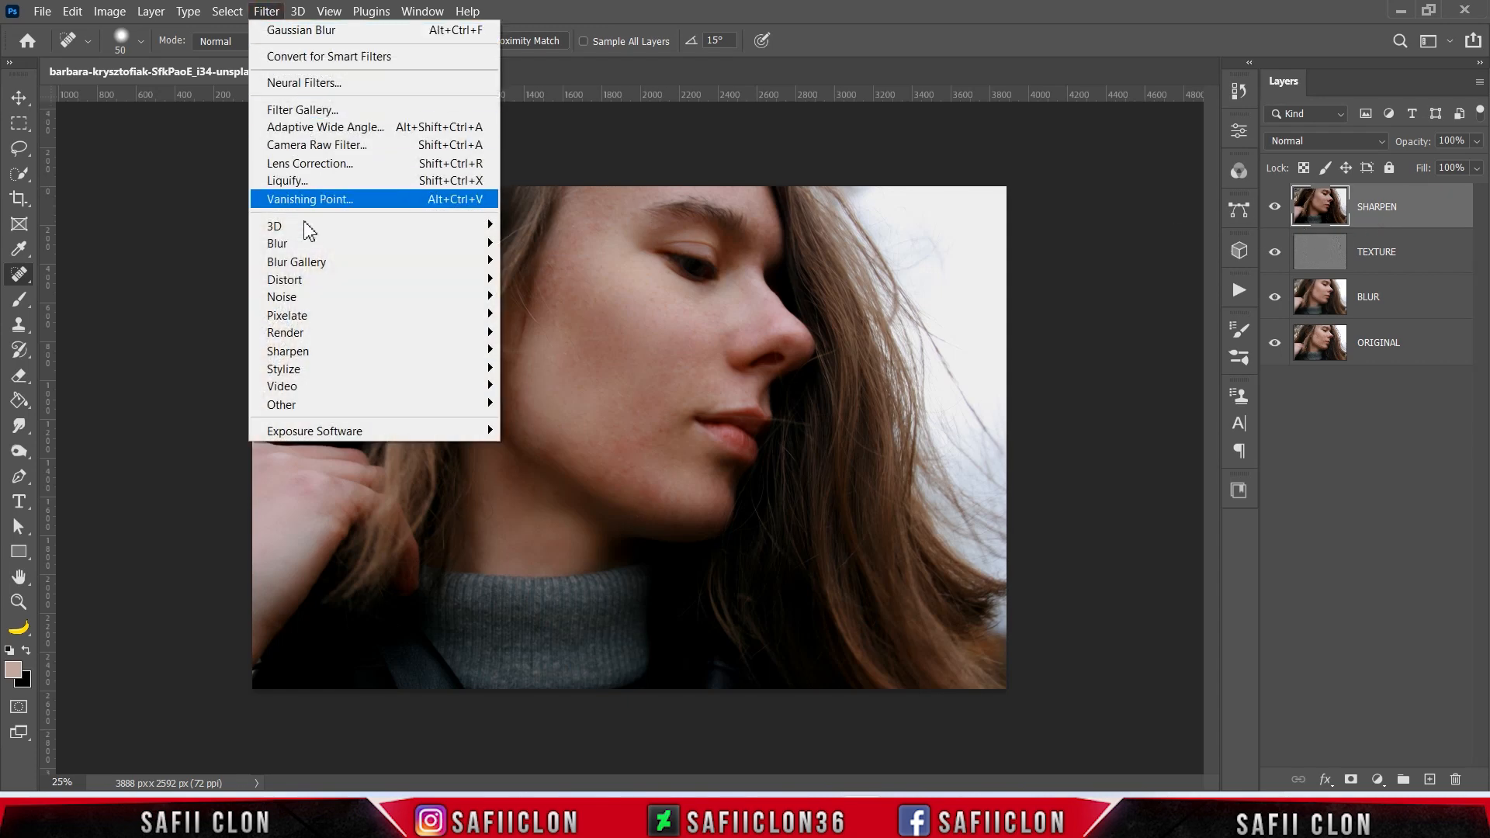
mouse_move(416, 360)
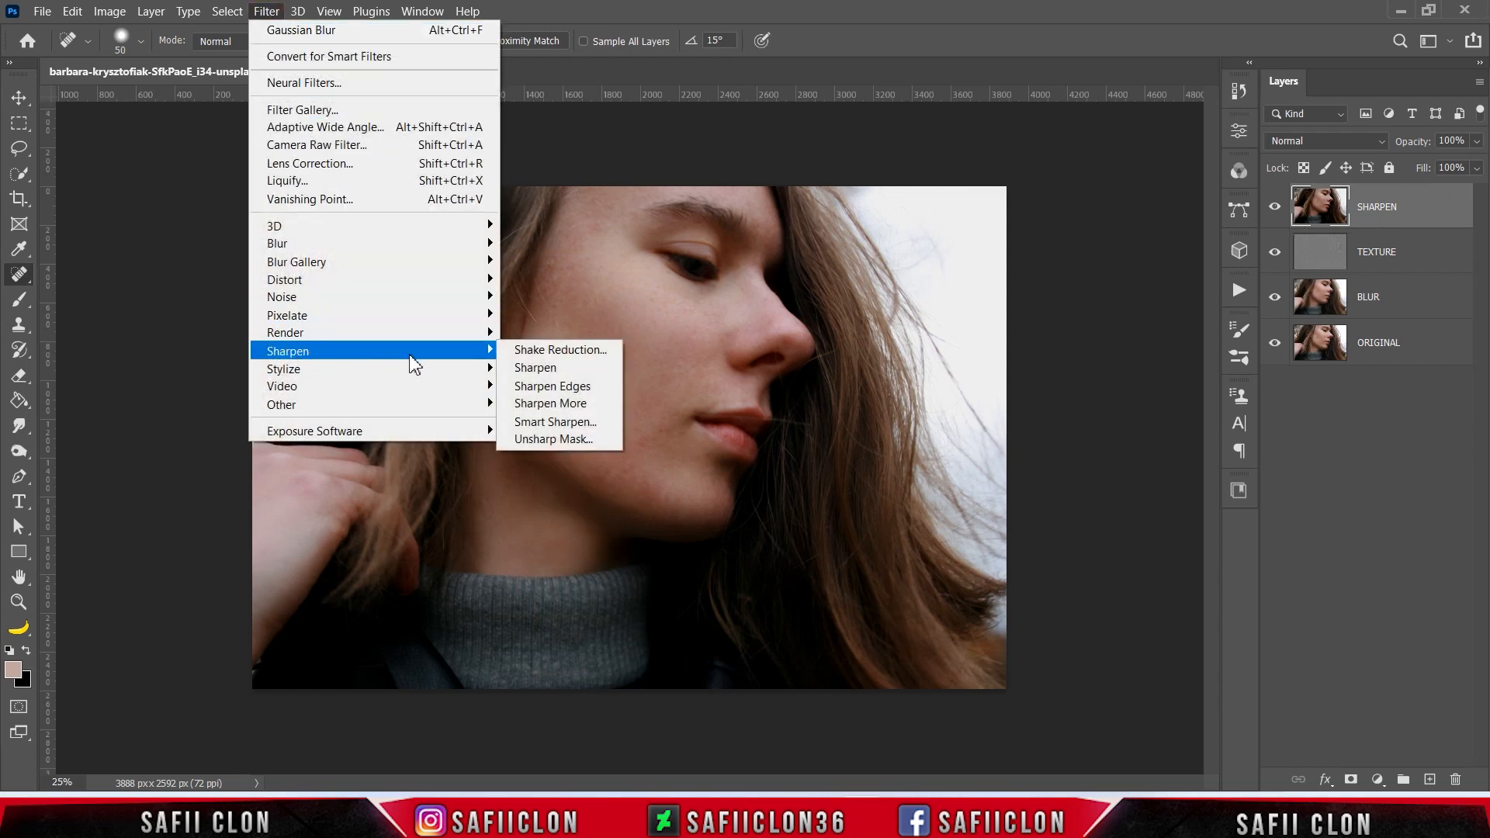
click(583, 426)
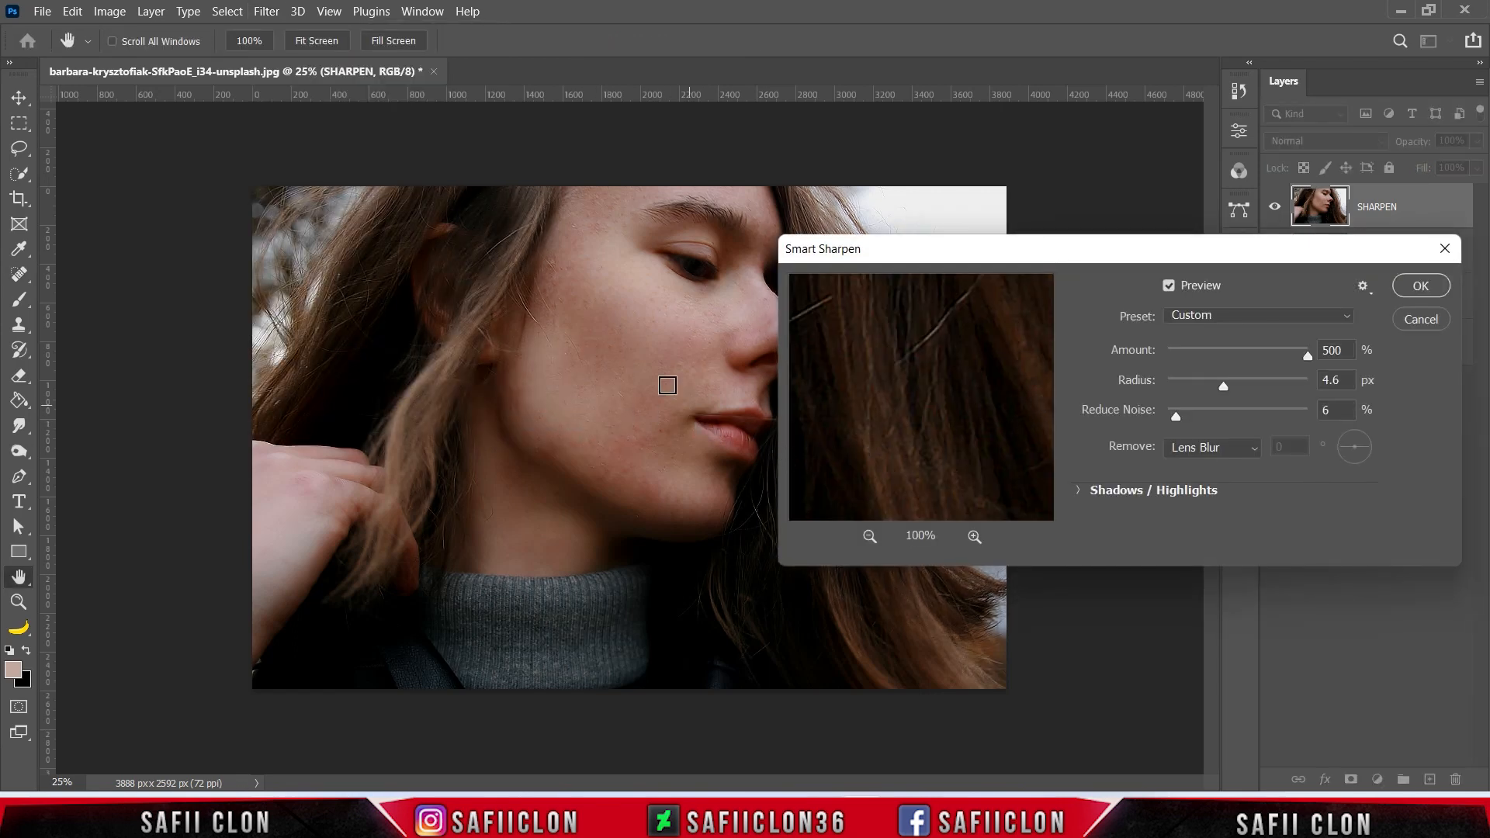
click(659, 364)
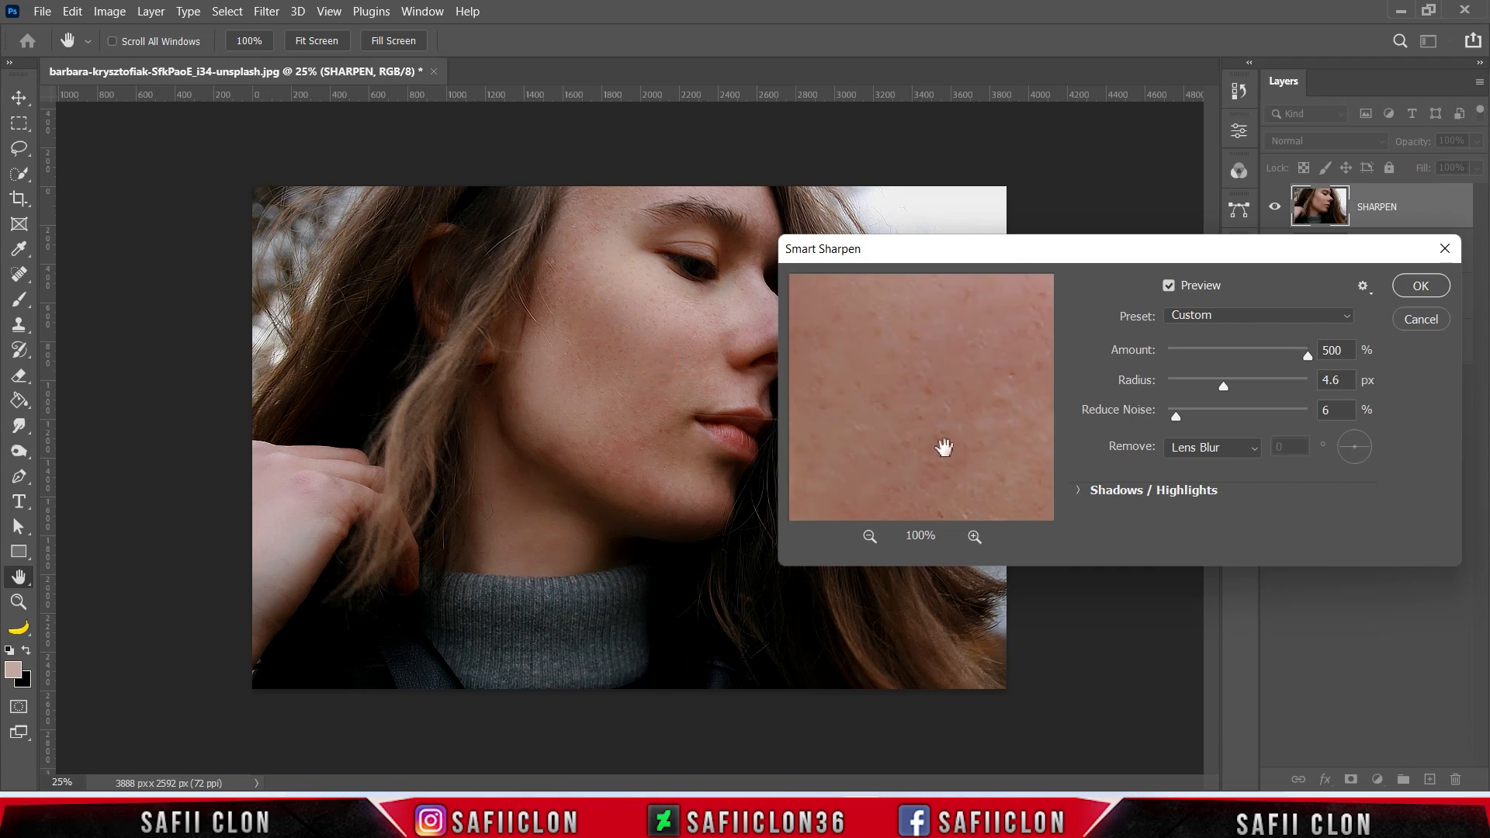
click(870, 537)
click(870, 536)
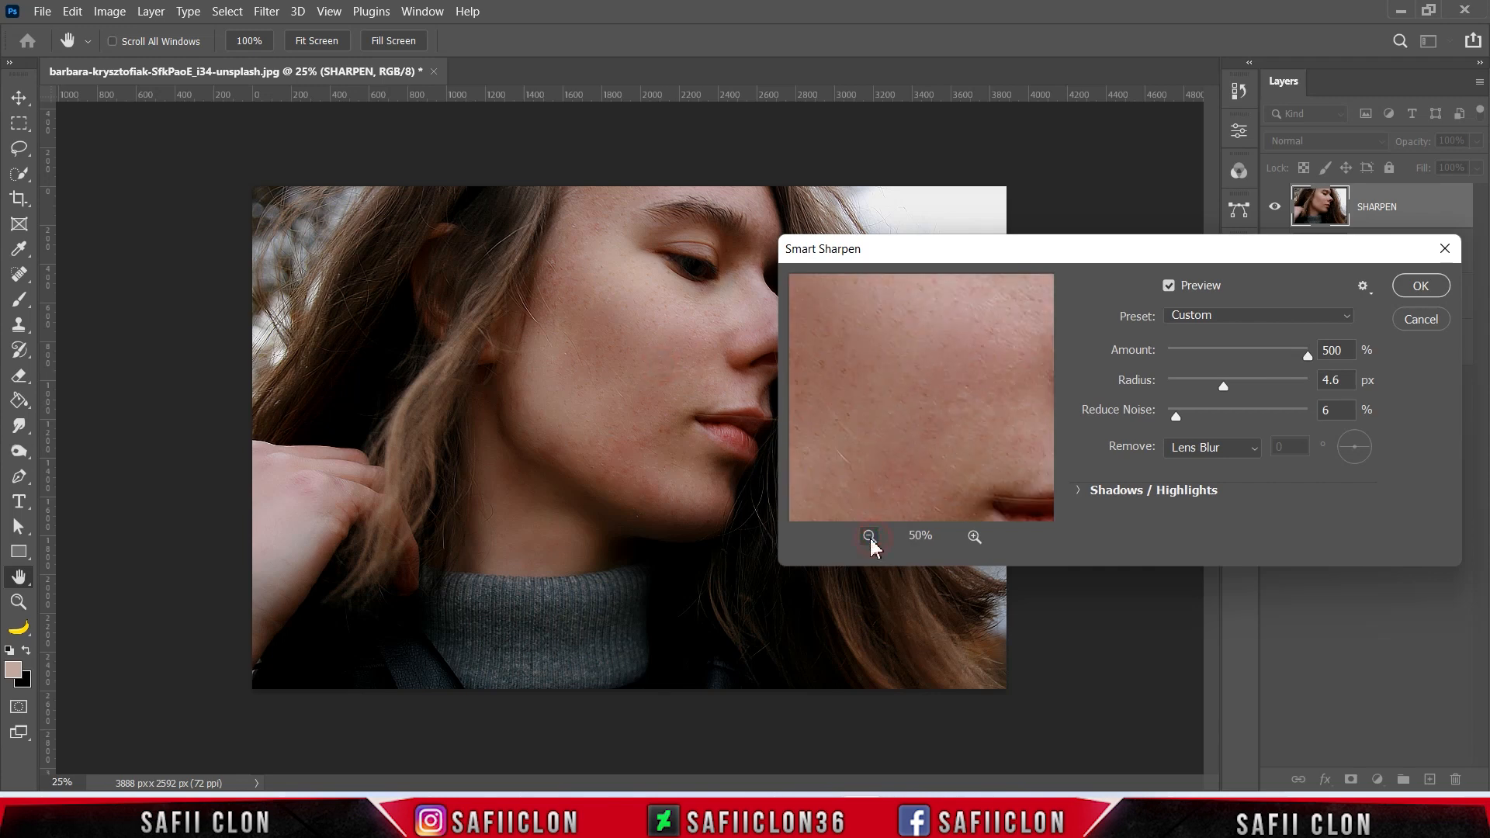
click(870, 536)
mouse_move(892, 472)
mouse_down()
mouse_move(891, 439)
mouse_move(884, 498)
mouse_move(881, 465)
mouse_up()
Apply Smart Sharpen with Amount 500%, Radius about 4.6 px and Reduce Noise 10%, and check the SHARPEN layer's effect
drag(1307, 356, 1336, 363)
mouse_move(1168, 388)
mouse_down()
mouse_move(1257, 386)
mouse_move(1220, 385)
mouse_move(1284, 415)
mouse_move(1182, 413)
mouse_up()
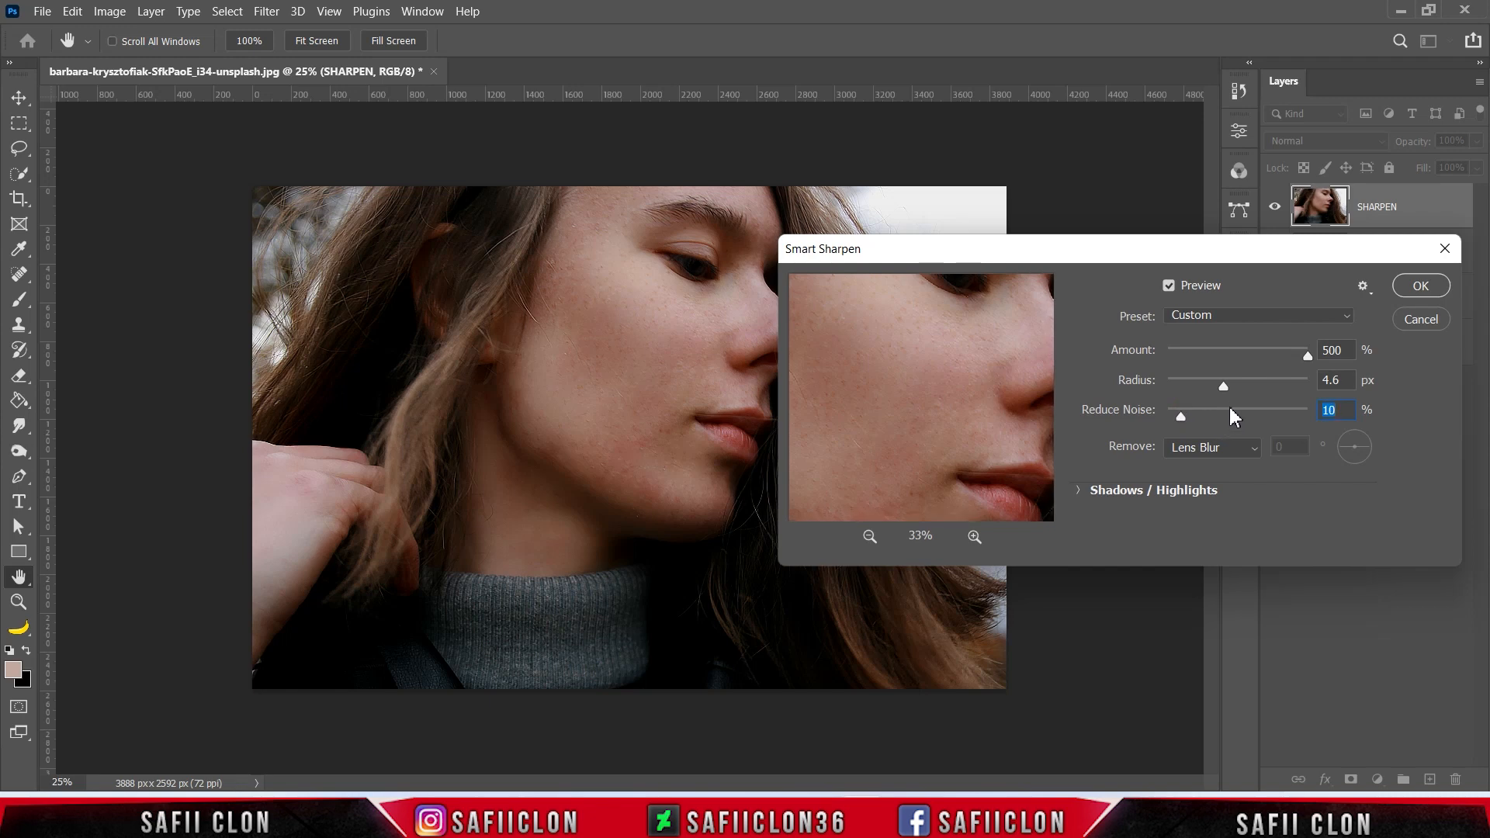
drag(1235, 383, 1223, 383)
drag(1222, 380, 1225, 381)
drag(1224, 389, 1223, 386)
click(1417, 286)
key(j)
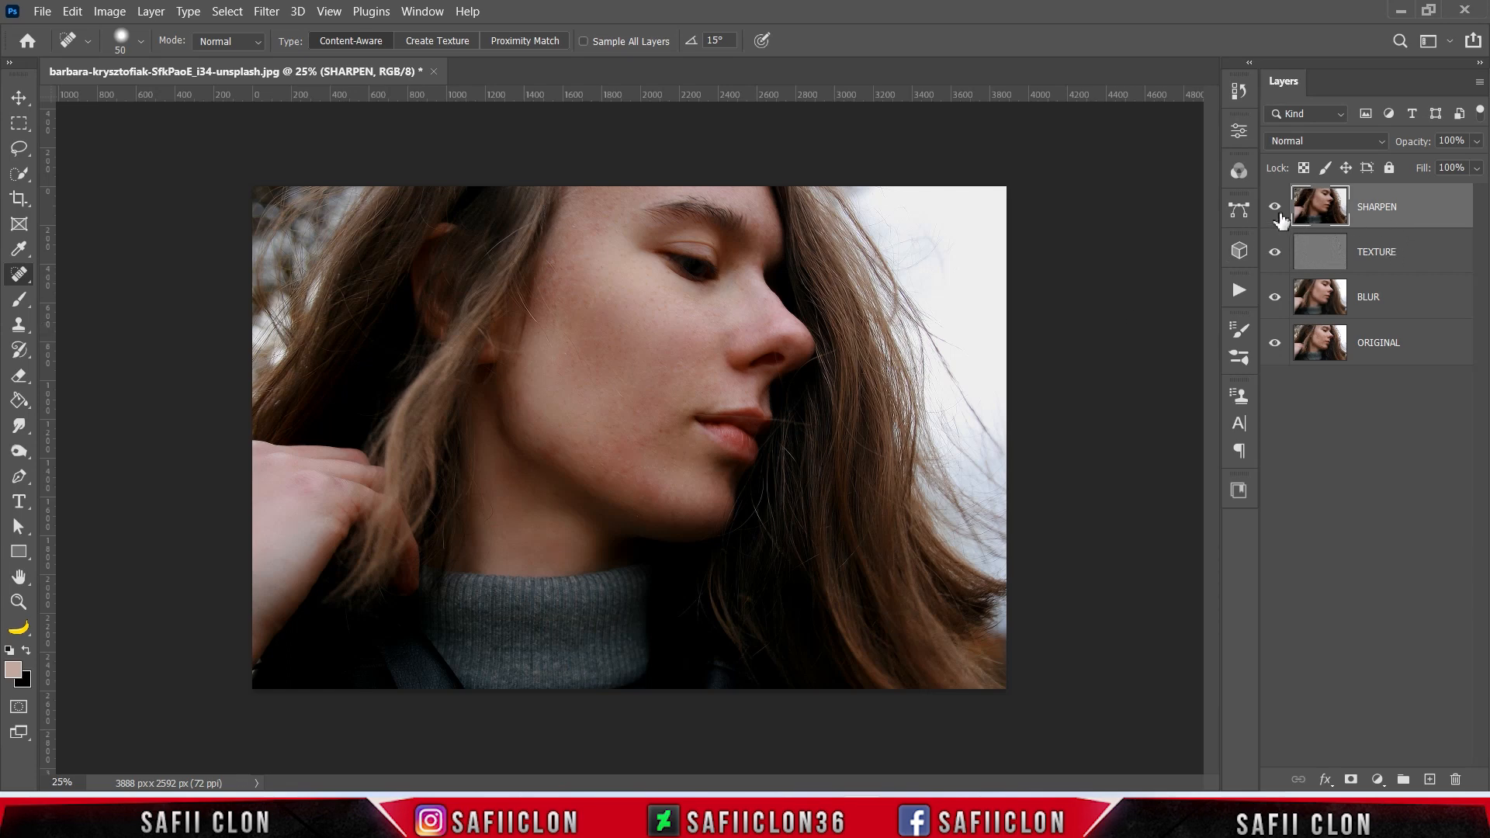
click(1276, 208)
Group the SHARPEN, TEXTURE and BLUR layers into a new group named EDIT
shift+click(1397, 299)
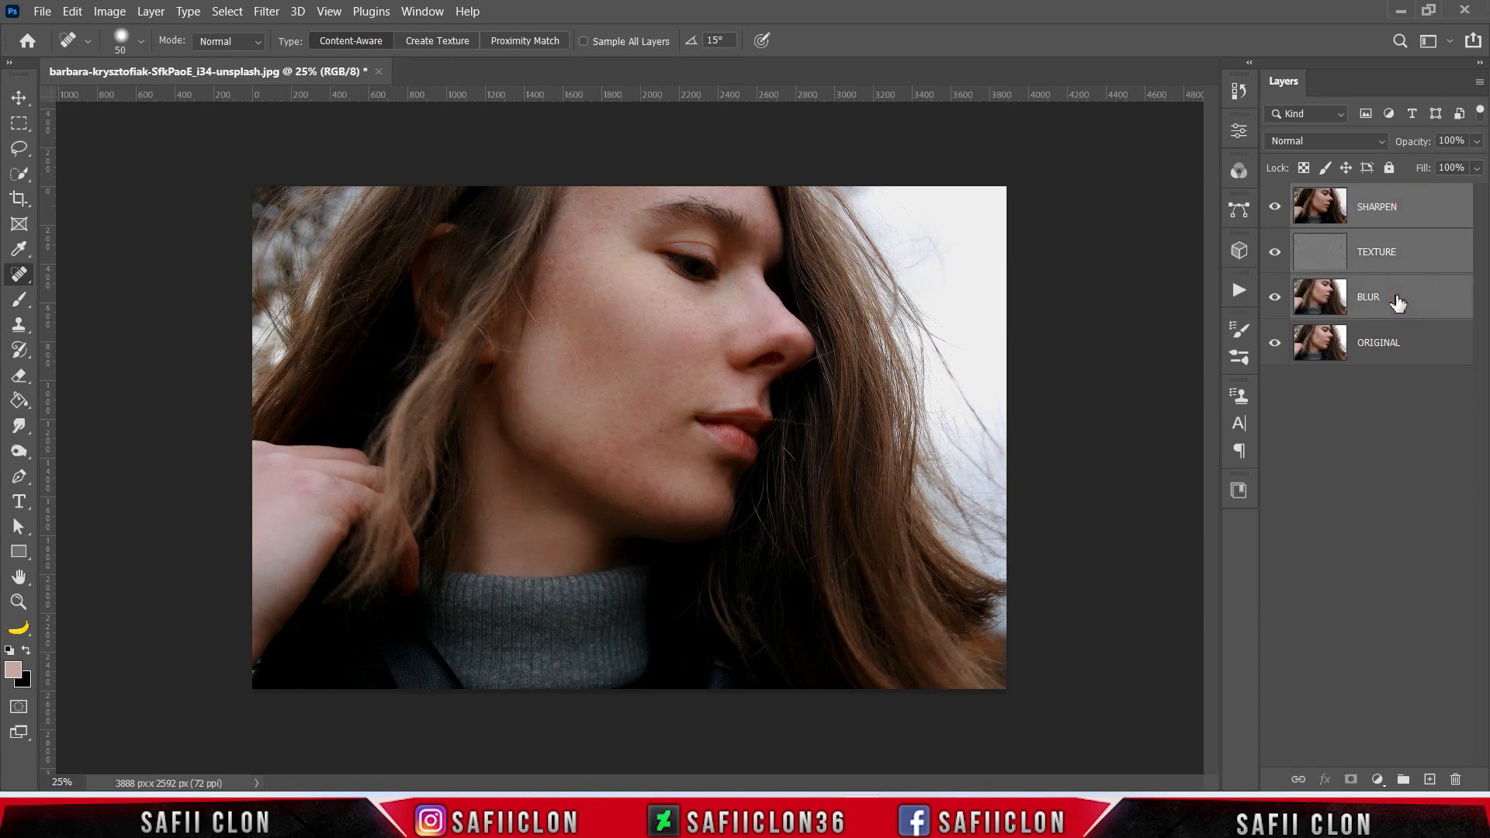
right_click(1397, 298)
click(1221, 120)
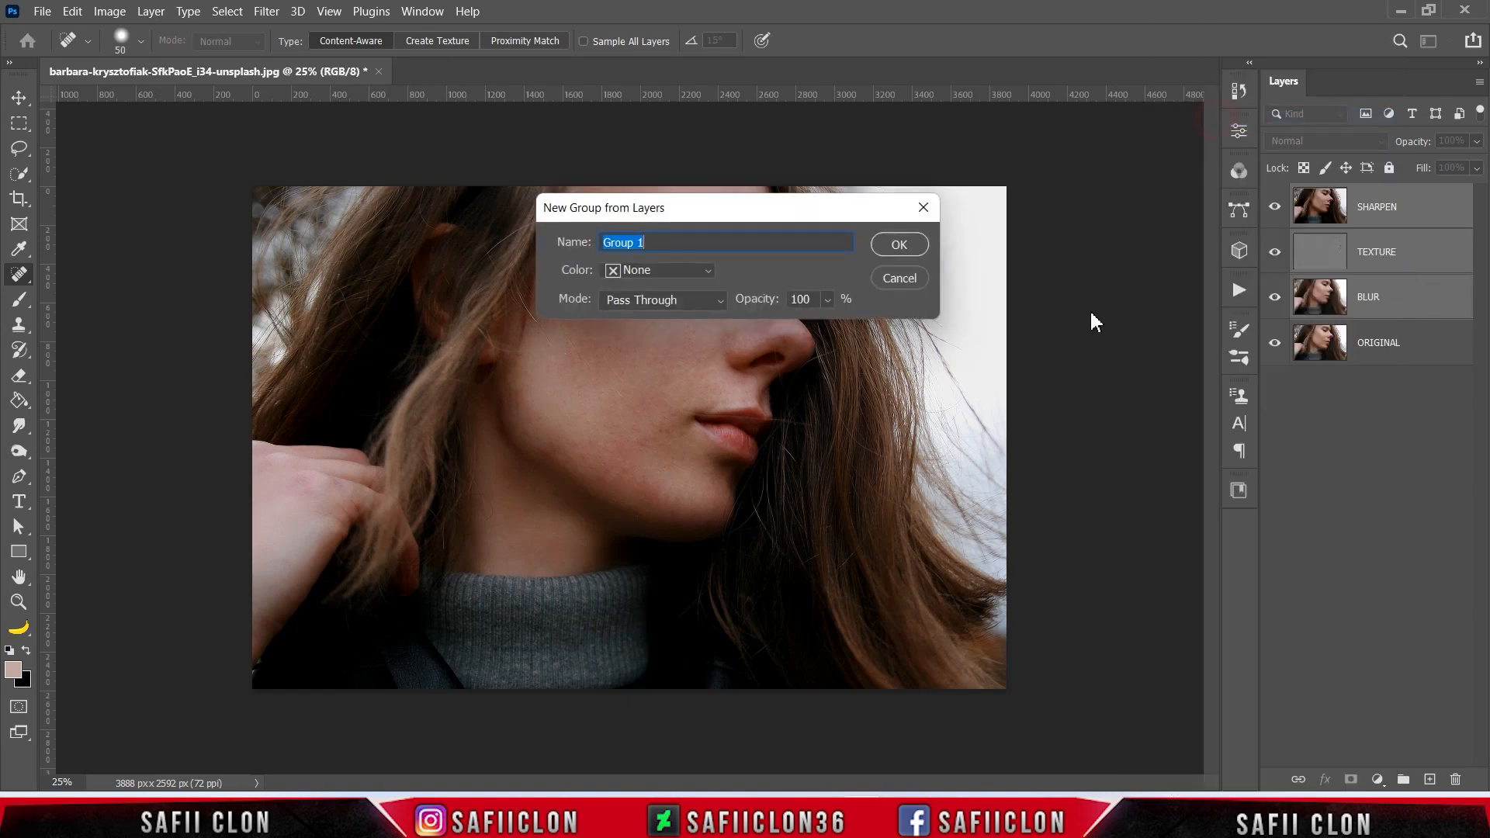
text(EDIT)
click(896, 245)
Compare the portrait before and after retouching by toggling the EDIT group's visibility
click(1273, 196)
click(1274, 195)
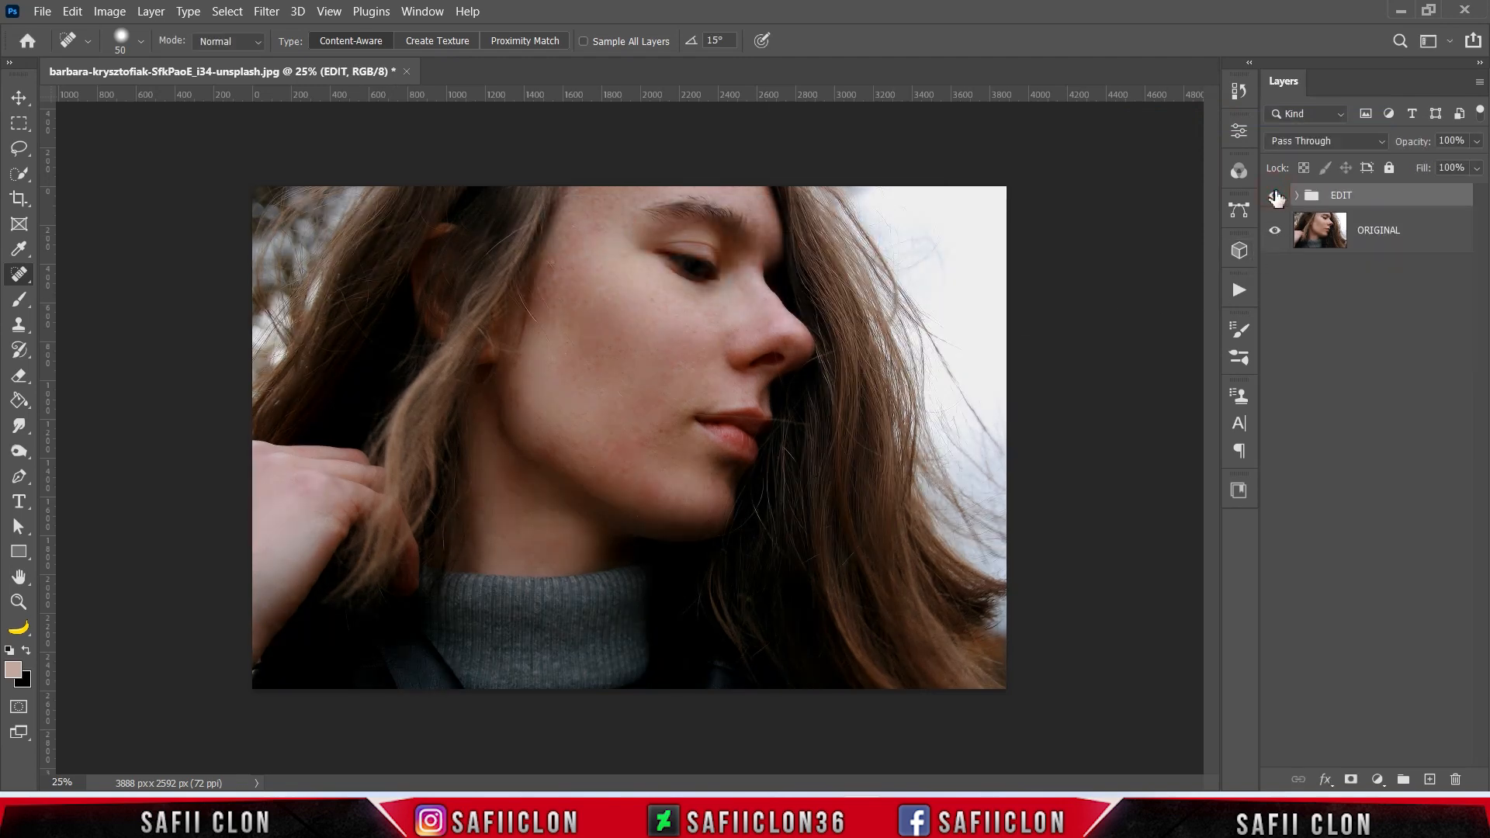
click(1274, 196)
click(1274, 195)
click(1274, 195)
click(1274, 196)
click(1274, 195)
click(1273, 195)
Examine the retouched skin around the cheek and mouth up close and the whole portrait at several magnifications
key(ctrl+plus)
key(ctrl+minus)
key(ctrl+minus)
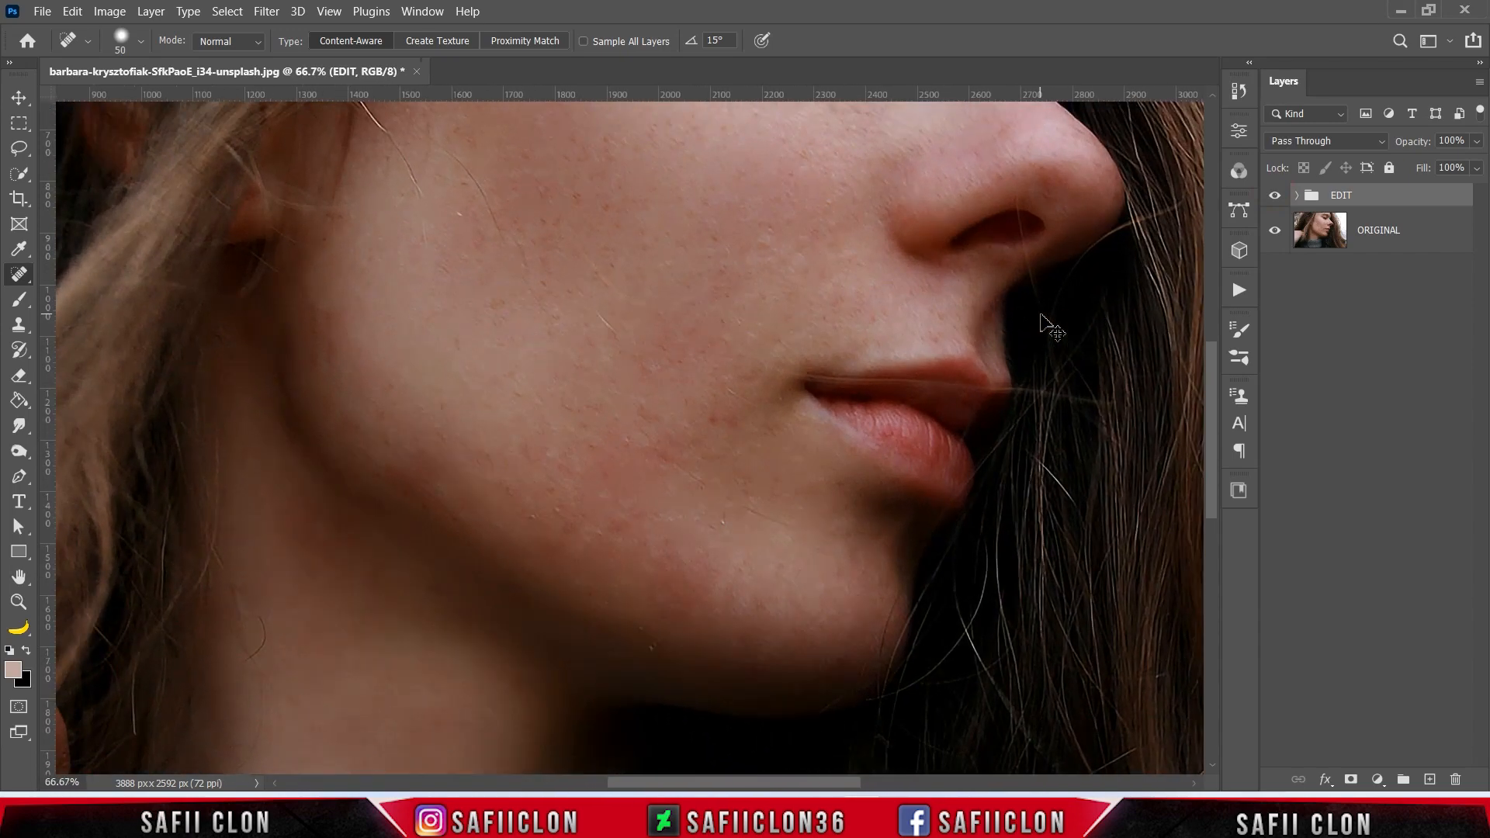
key(ctrl+minus)
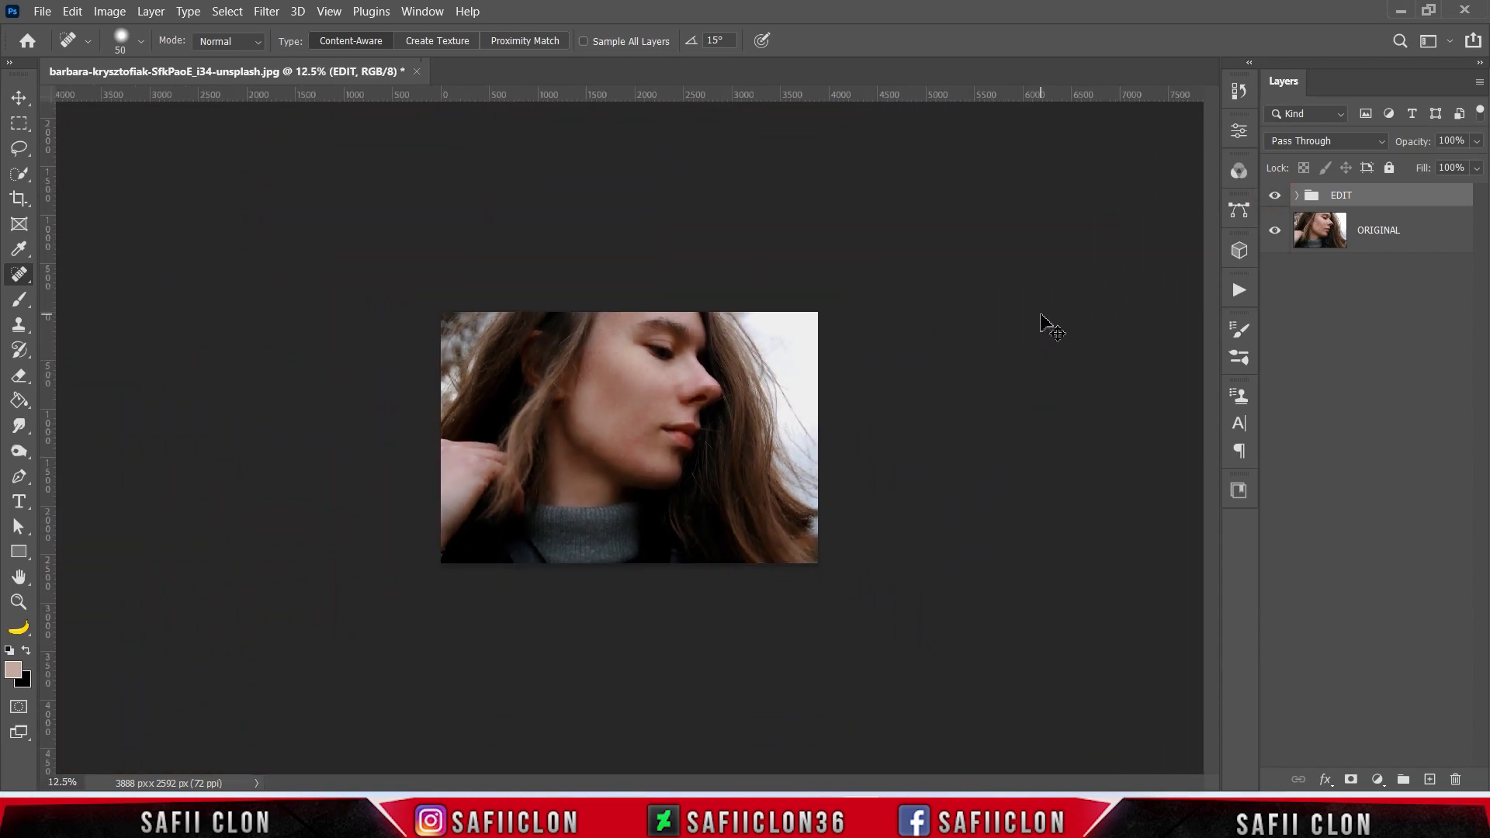
key(ctrl+plus)
key(ctrl+plus)
key(ctrl+plus)
key(ctrl+minus)
key(ctrl+minus)
key(ctrl+minus)
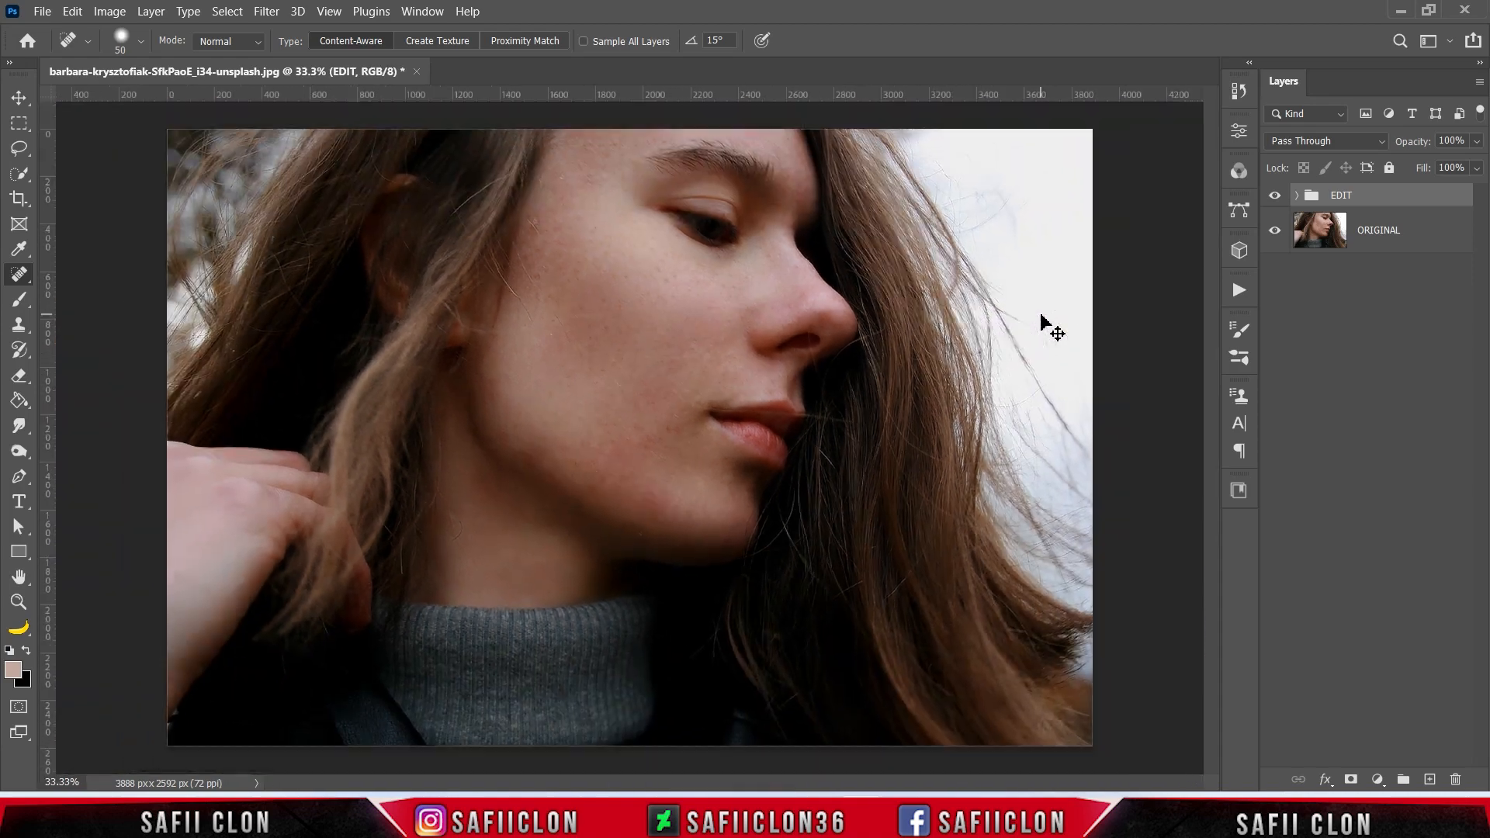
key(ctrl+plus)
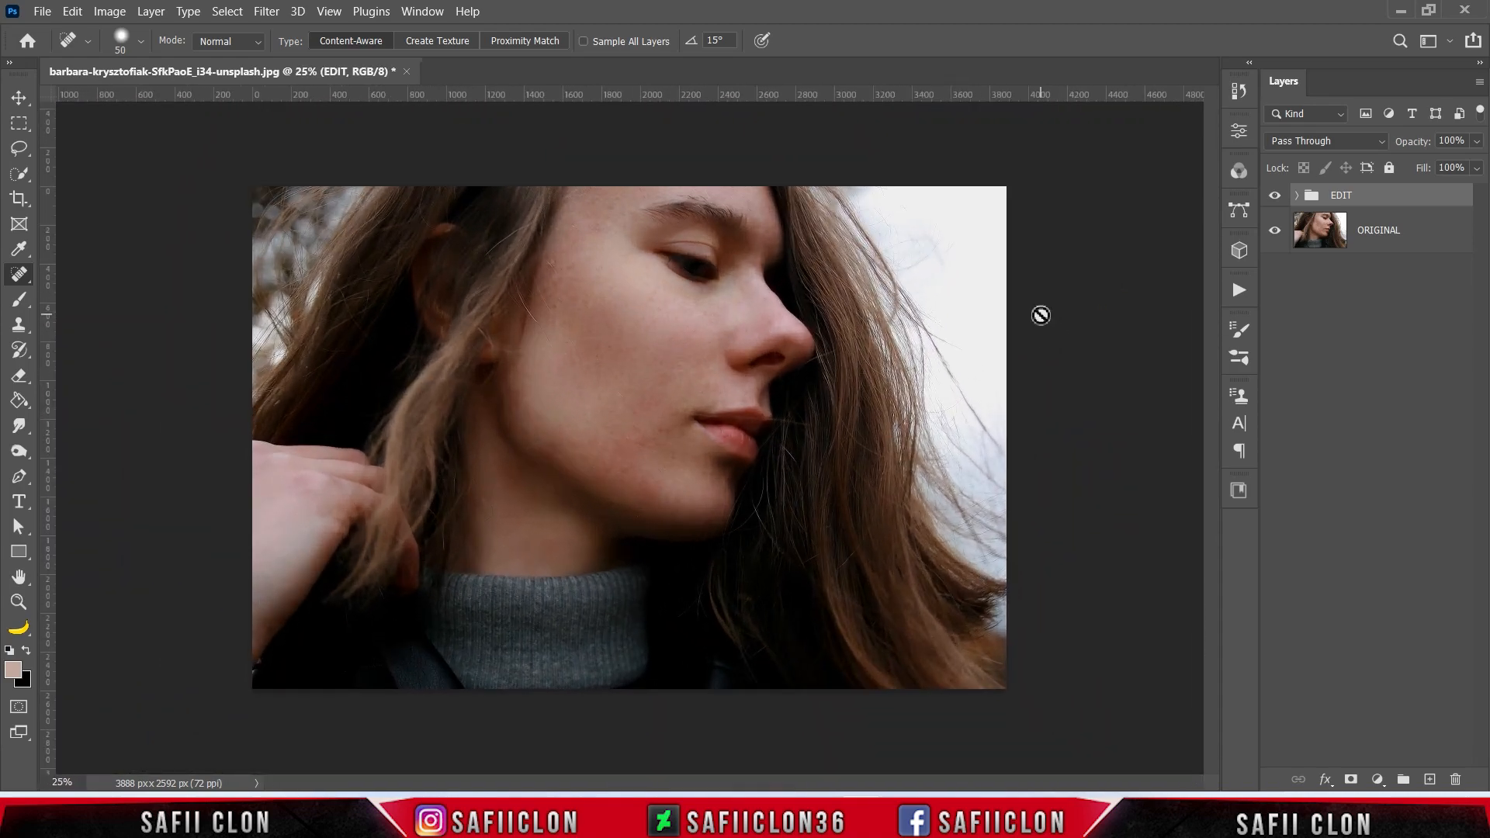